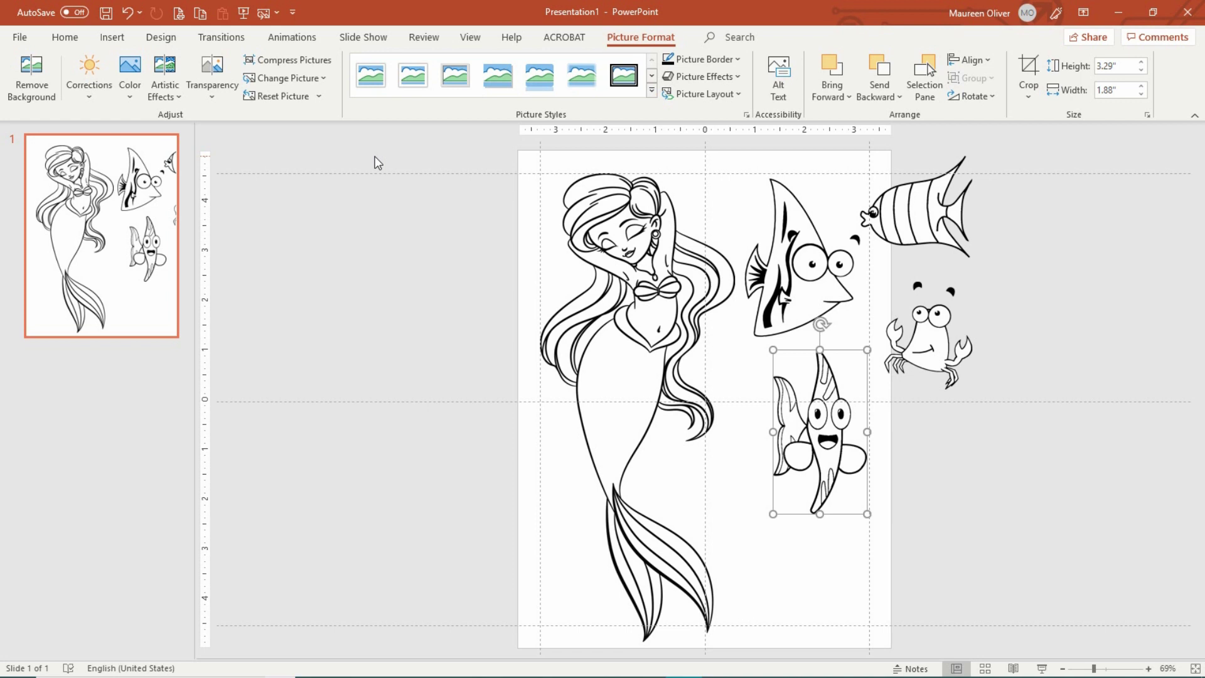
Step: Shift the mermaid left and back onto the page, nudging the angelfish slightly left
click(375, 156)
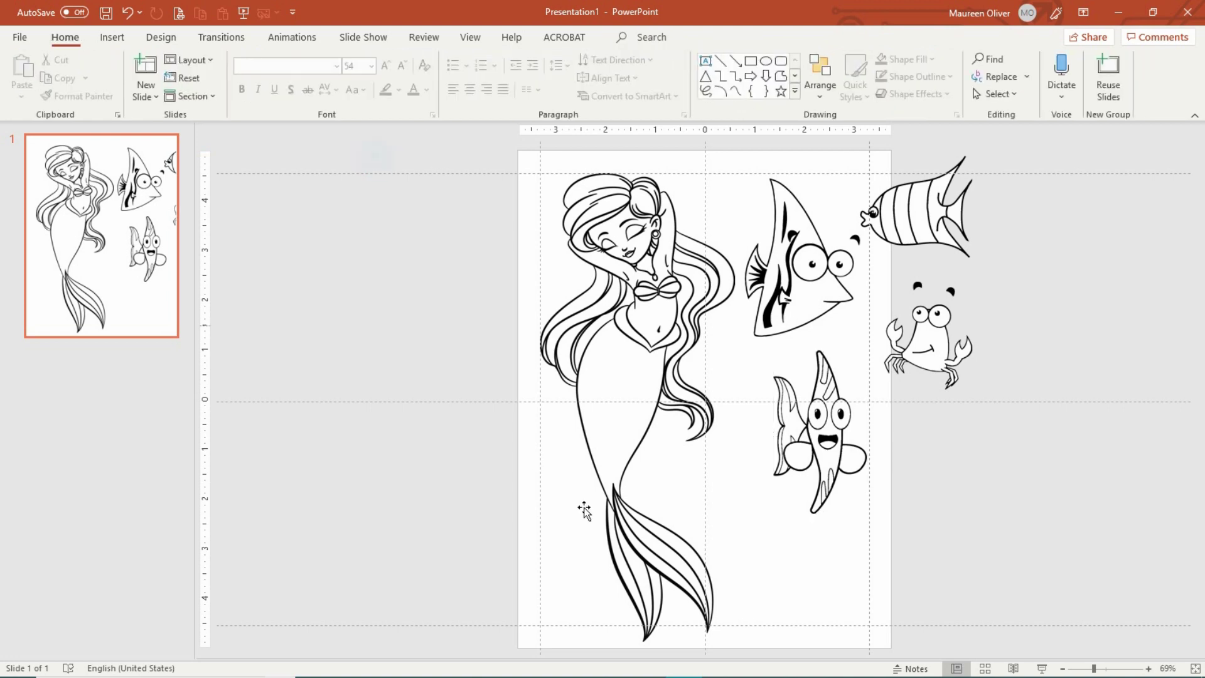
click(679, 269)
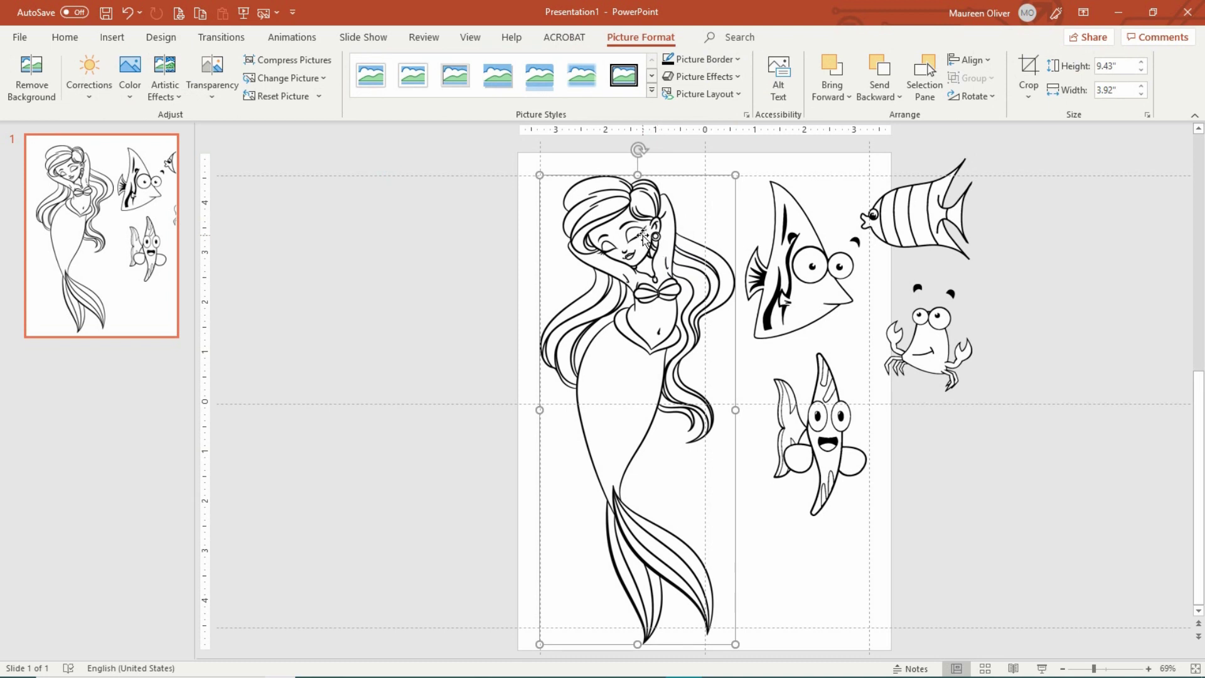
drag(606, 239, 502, 244)
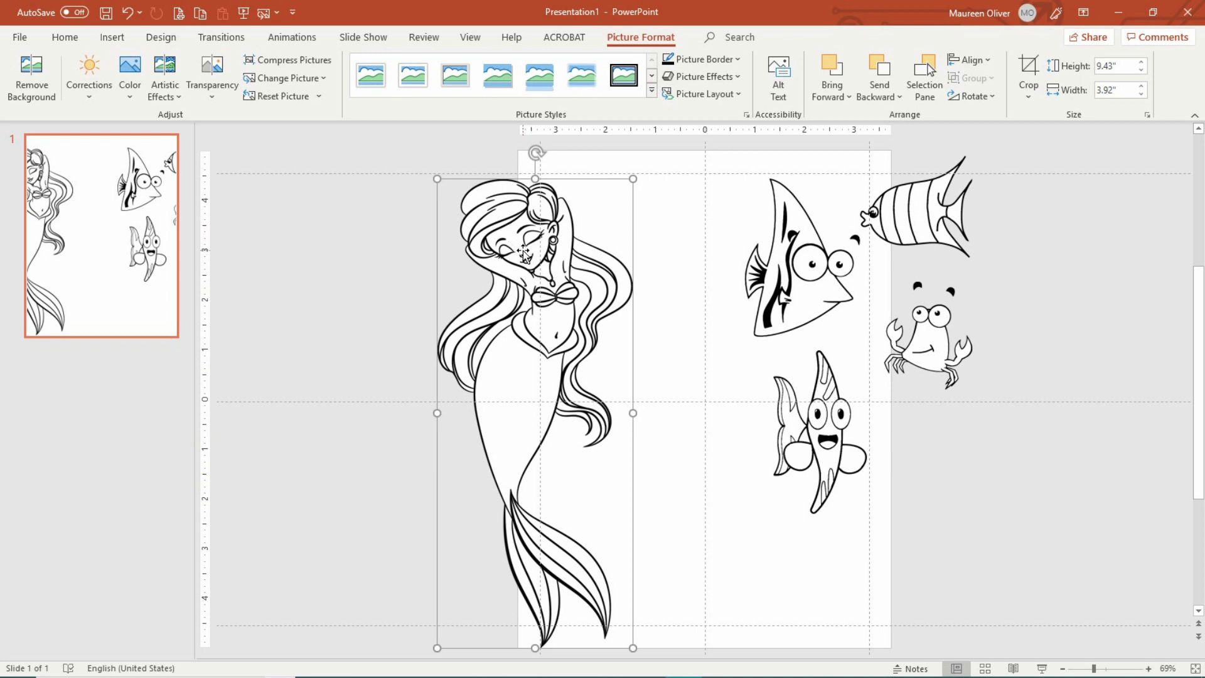
drag(523, 252, 619, 246)
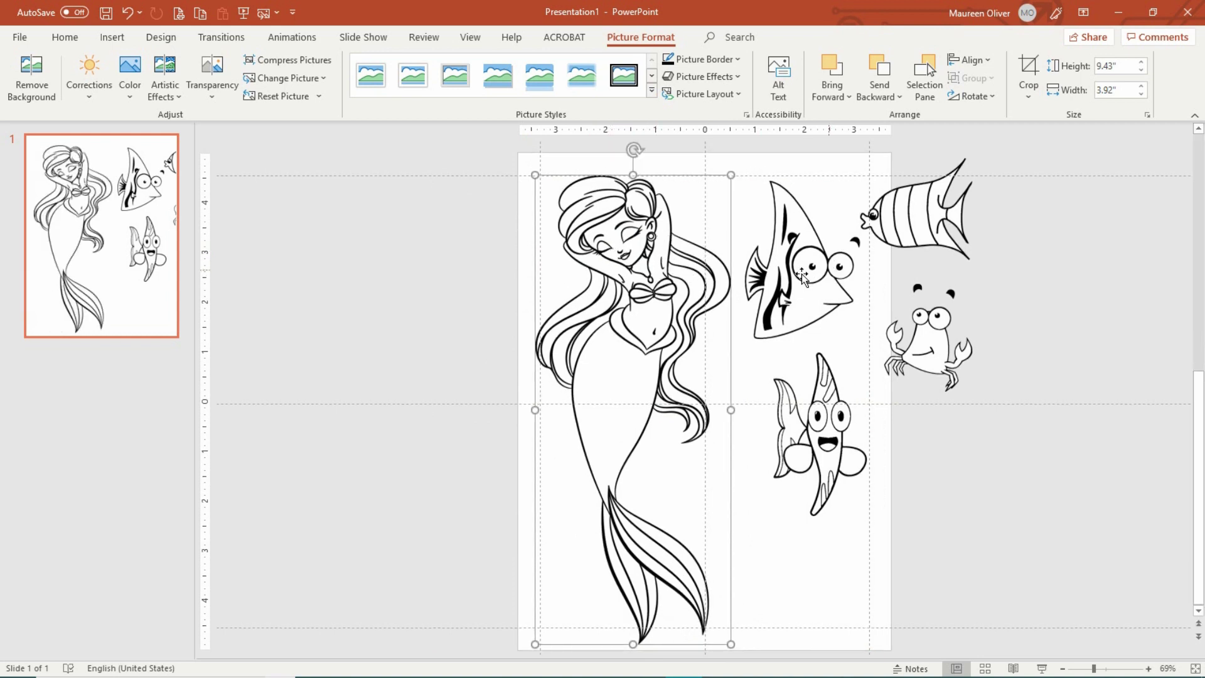
mouse_move(805, 286)
mouse_down()
mouse_move(694, 298)
mouse_move(653, 316)
mouse_move(794, 305)
mouse_move(785, 296)
mouse_up()
drag(639, 291, 543, 286)
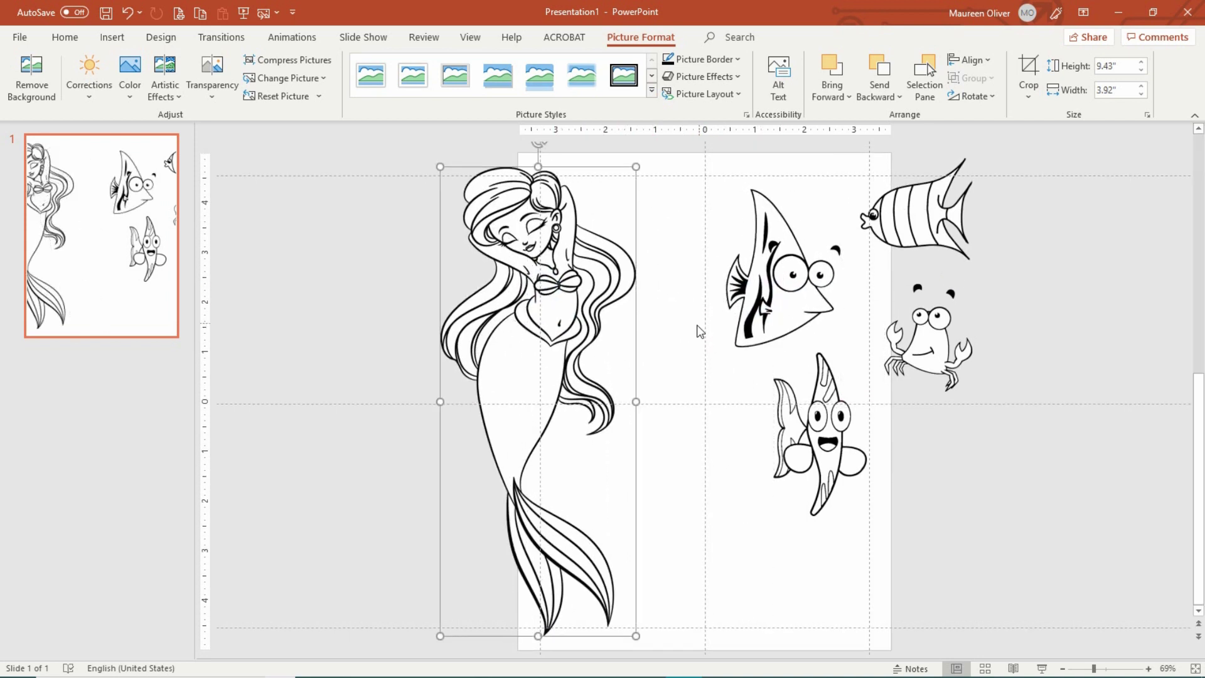
click(784, 300)
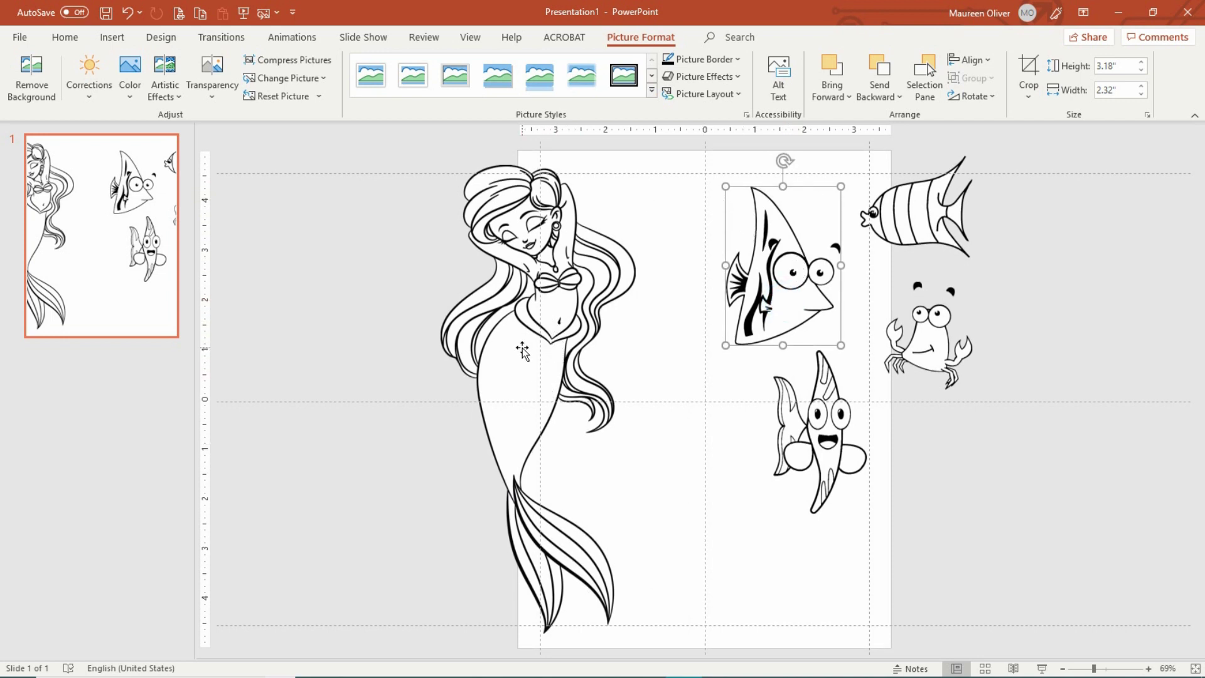
drag(522, 351, 605, 352)
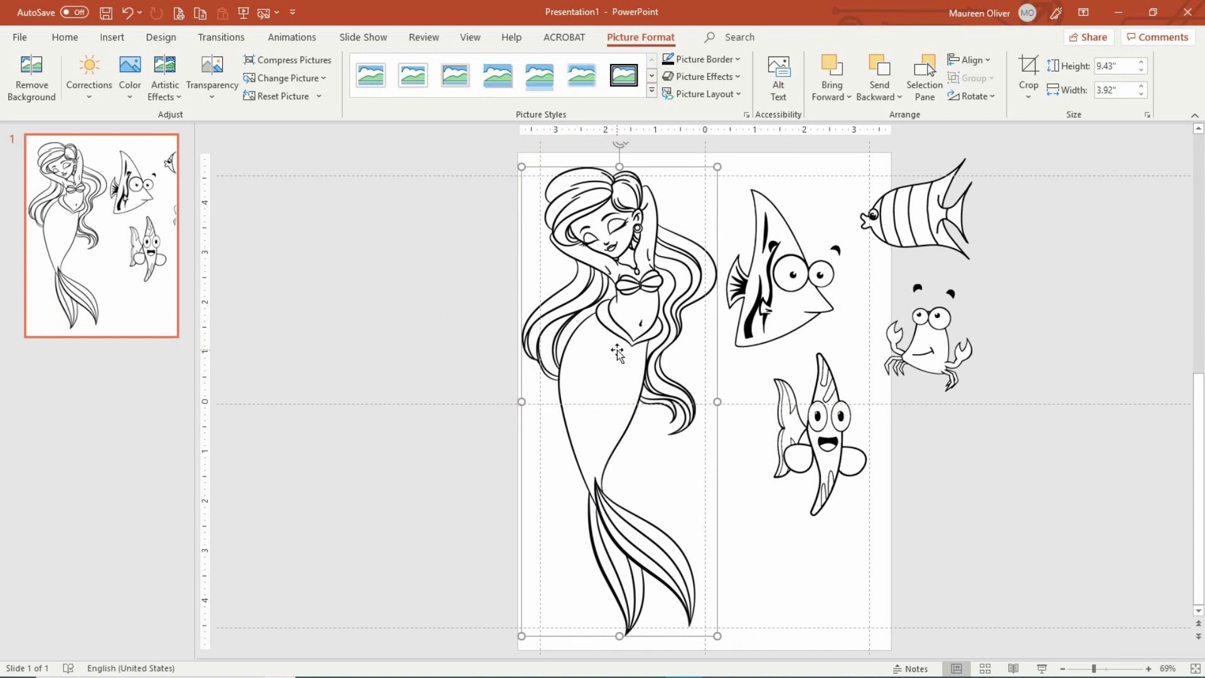
Step: Shrink the mermaid picture to 7.56 by 3.14 inches, raised into the upper left
drag(718, 168, 644, 258)
drag(615, 352, 631, 267)
drag(630, 221, 632, 223)
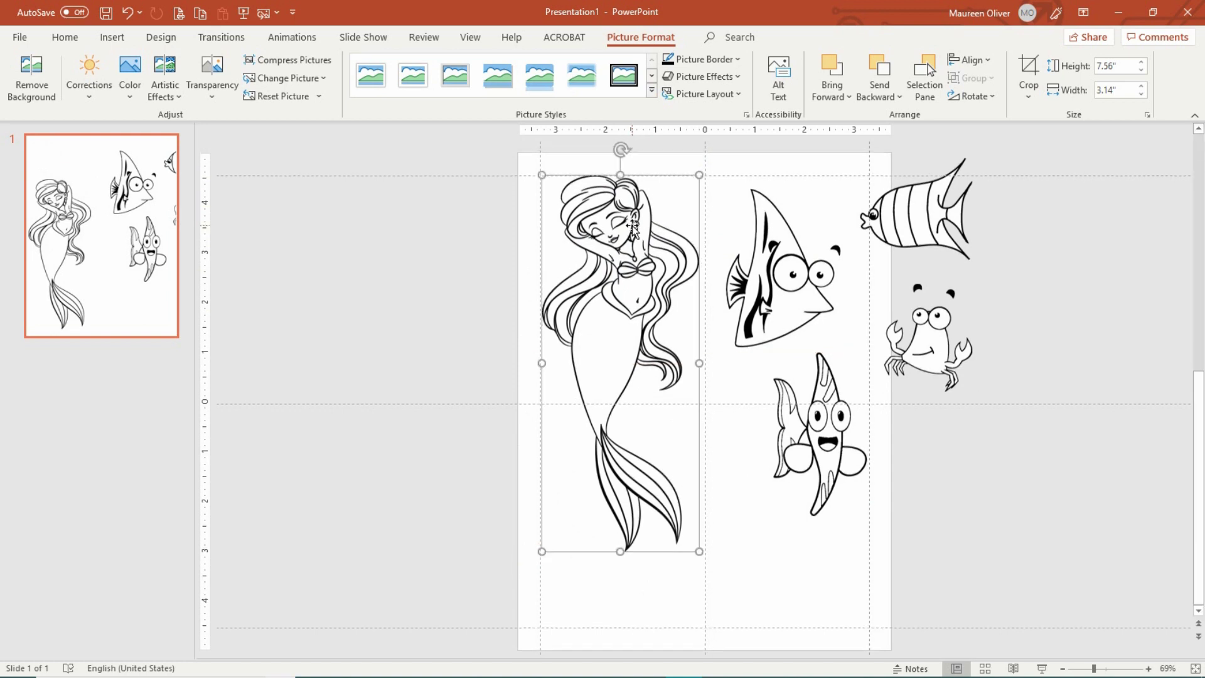
Step: Shrink the angelfish to a small size and nudge it left onto the mermaid's hair
click(987, 463)
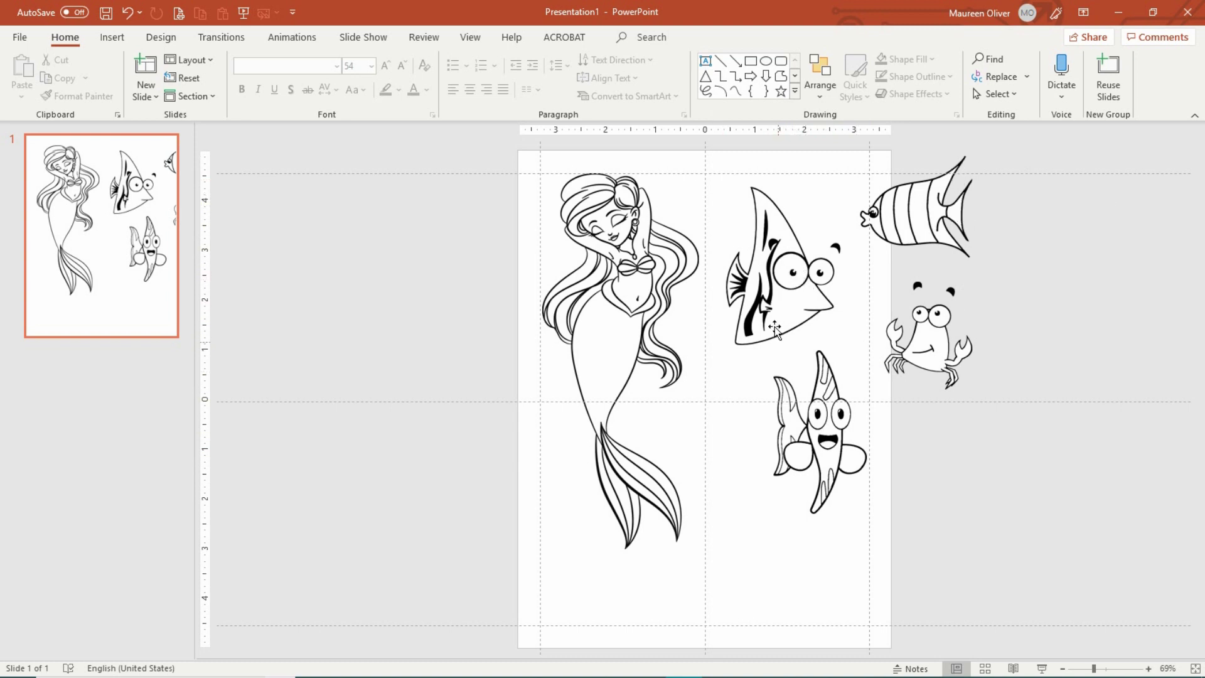
click(767, 267)
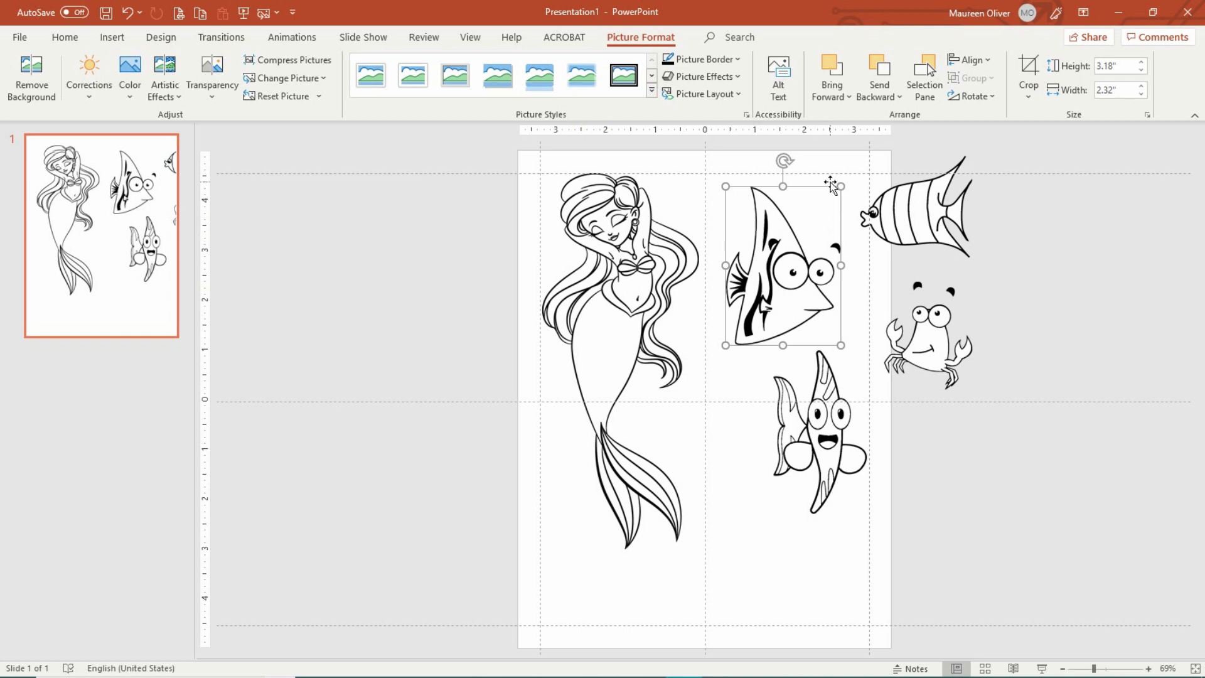
drag(839, 182, 566, 257)
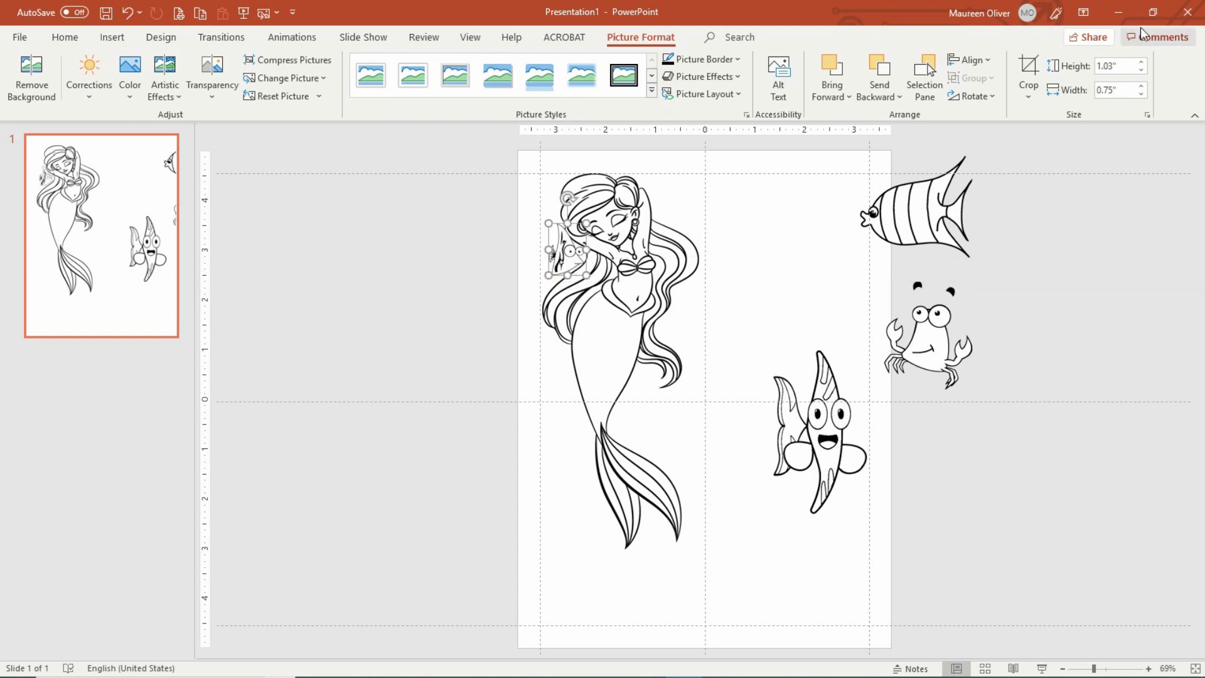
key(ctrl+Left)
key(ctrl+Left)
key(ctrl+Left)
key(ctrl+Left)
key(ctrl+Left)
key(ctrl+Left)
key(ctrl+Left)
key(ctrl+Left)
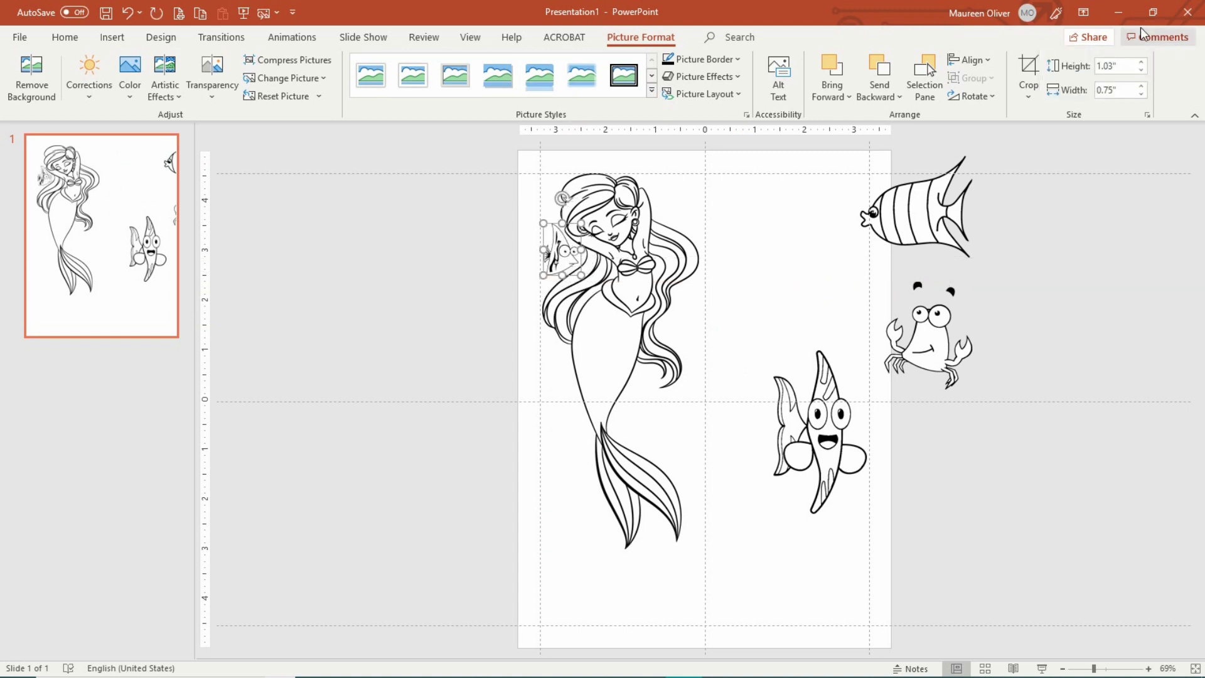
key(ctrl+Left)
key(ctrl+Left)
key(ctrl+Left)
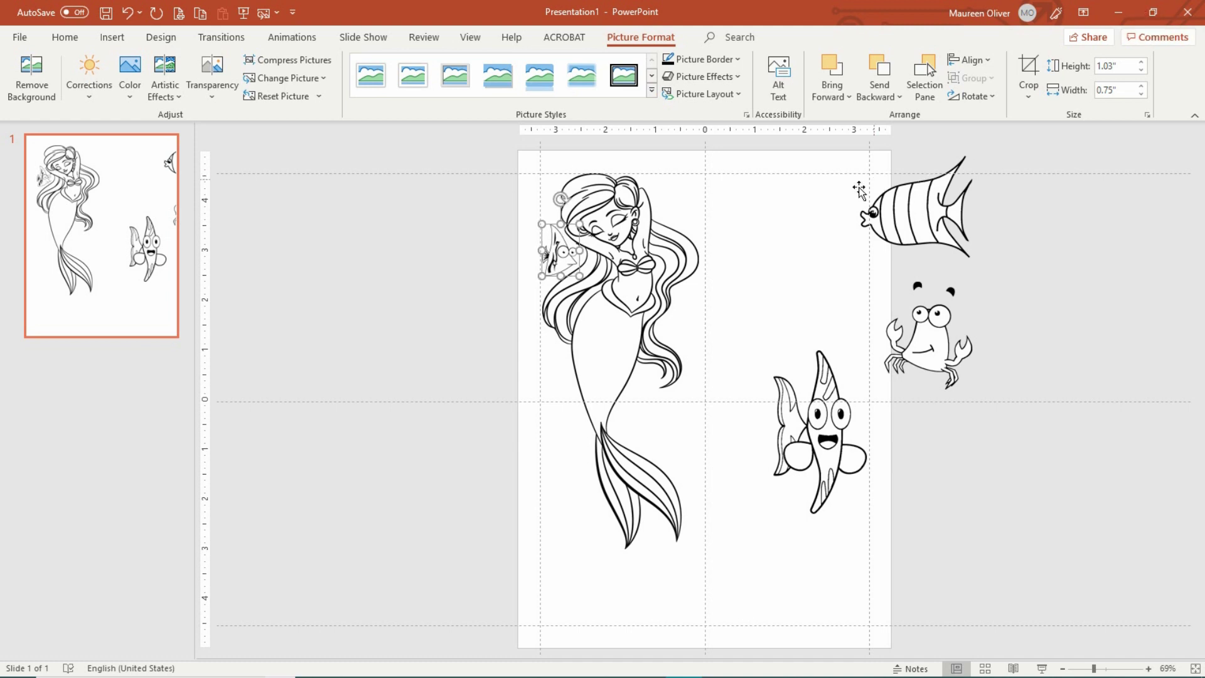
click(797, 201)
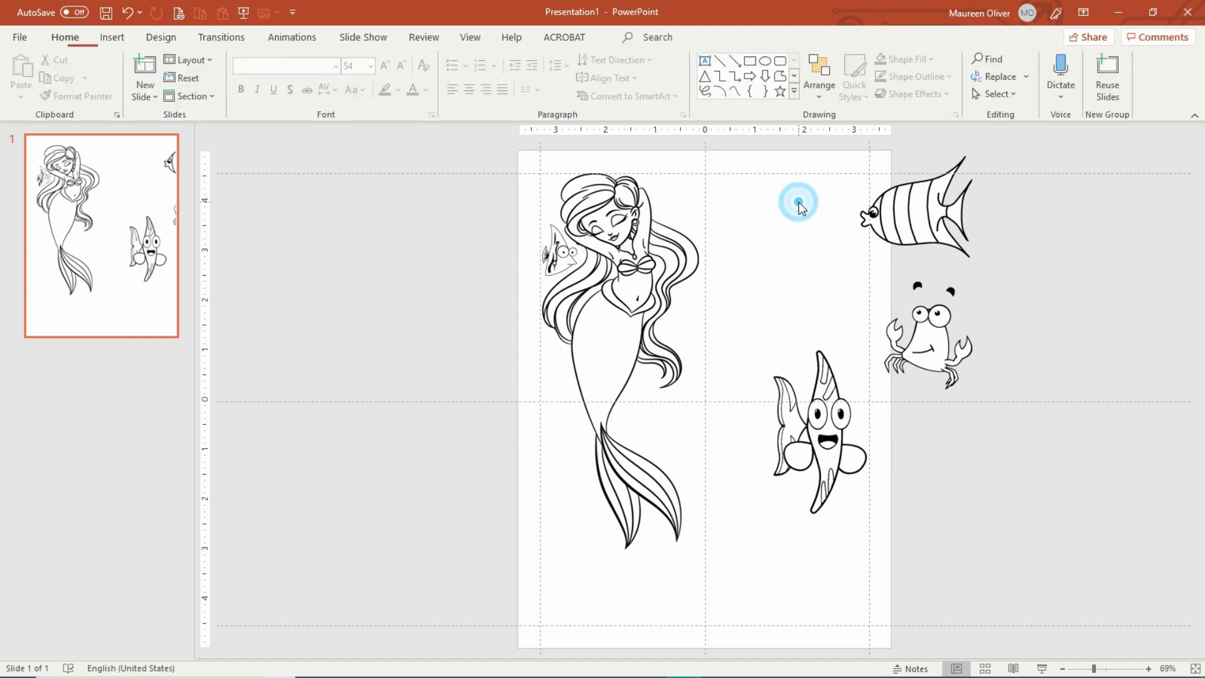
Step: Shrink the cartoon fish to 1.68 by 0.96 inches beside the tail; move the striped fish and crab right
click(827, 467)
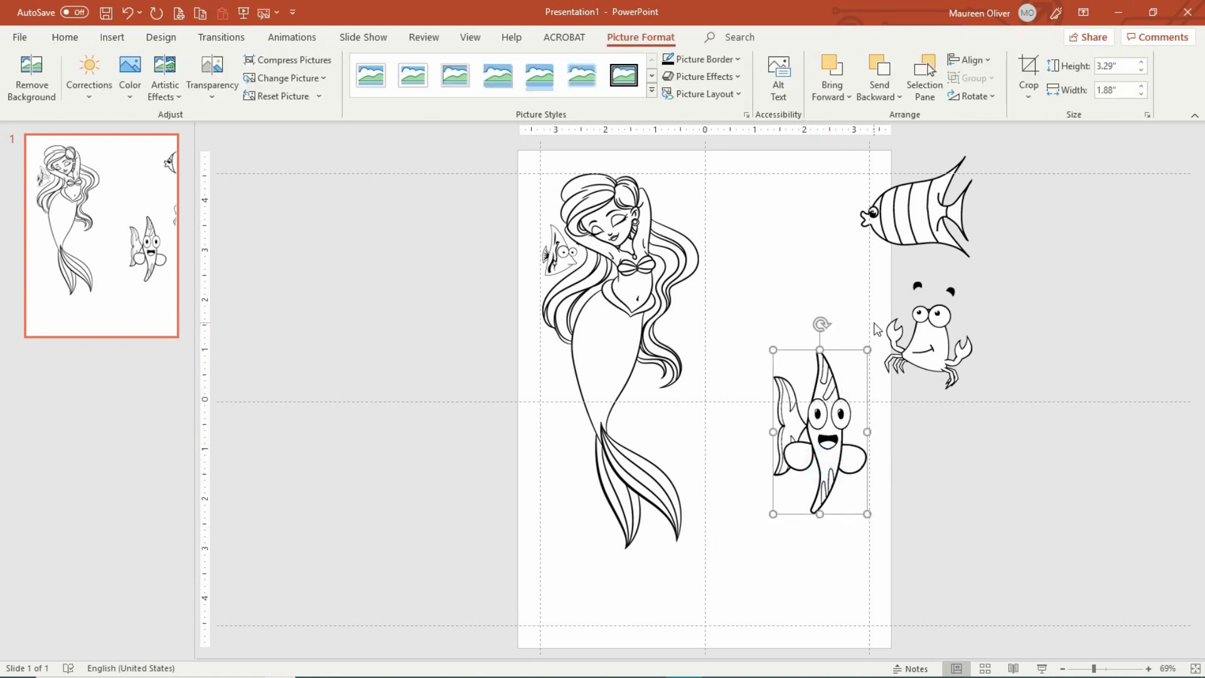
mouse_move(867, 345)
mouse_down()
mouse_move(802, 449)
mouse_move(571, 416)
mouse_up()
key(ctrl+Right)
key(ctrl+Right)
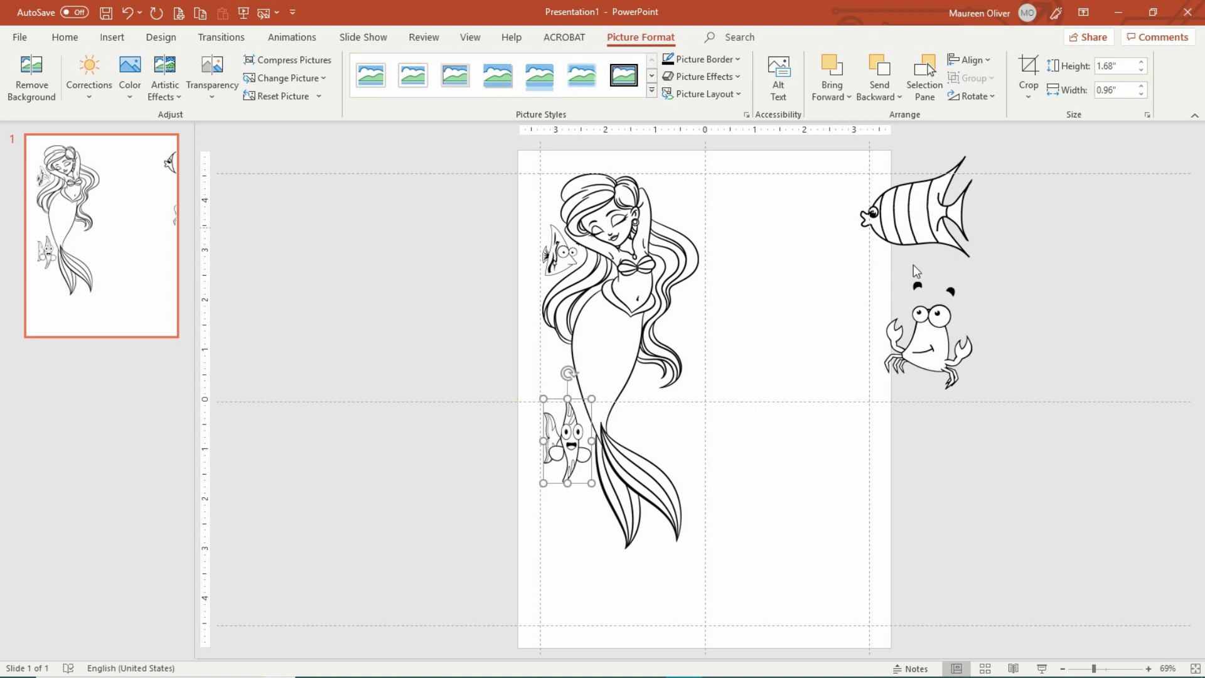
drag(918, 205, 974, 232)
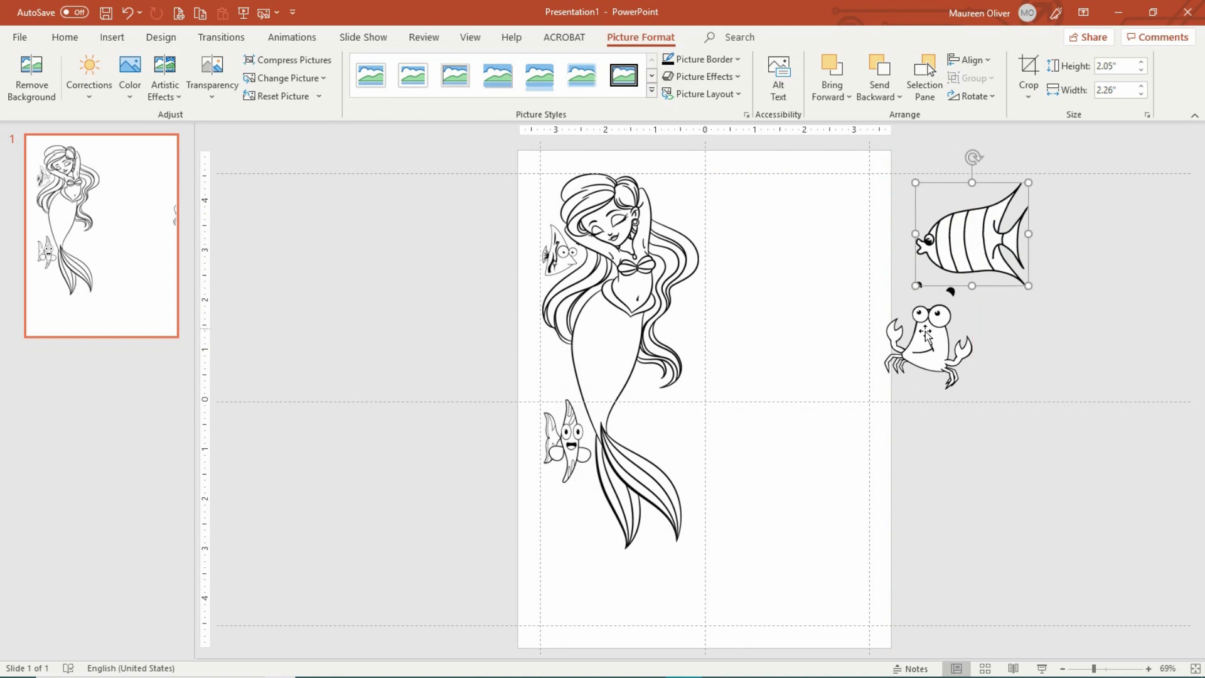
drag(923, 331, 972, 330)
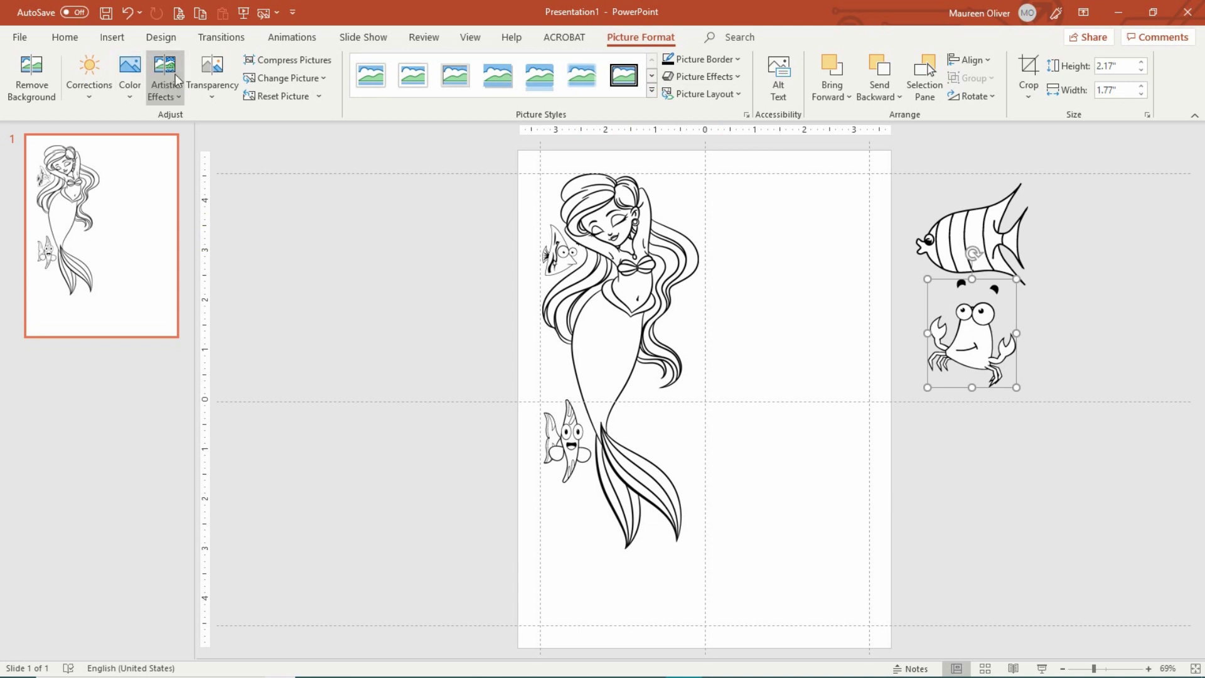
Step: Insert plain black WordArt and delete the stray empty text box
click(113, 37)
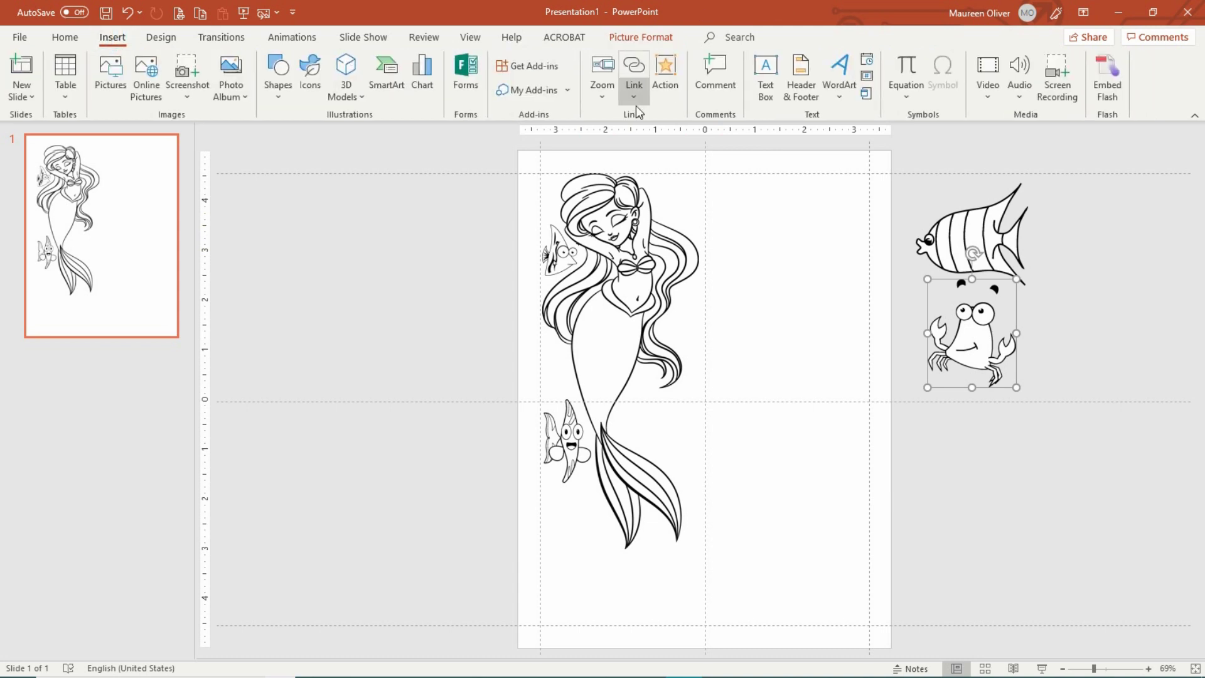
click(772, 80)
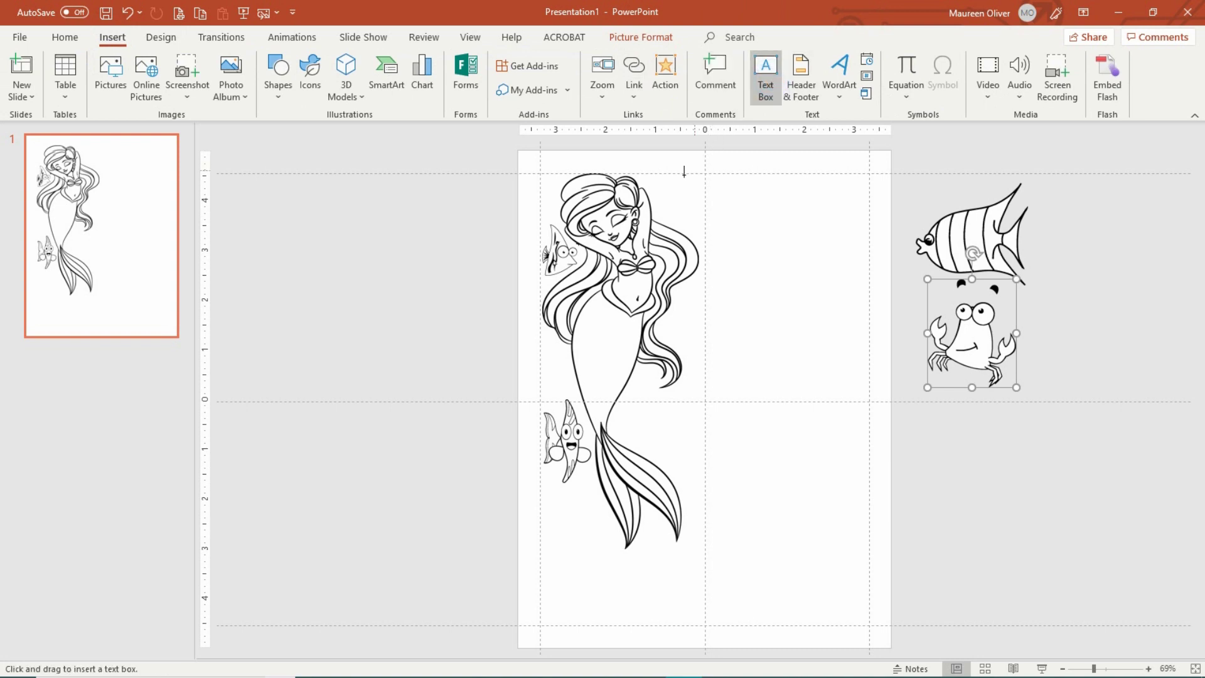
click(839, 72)
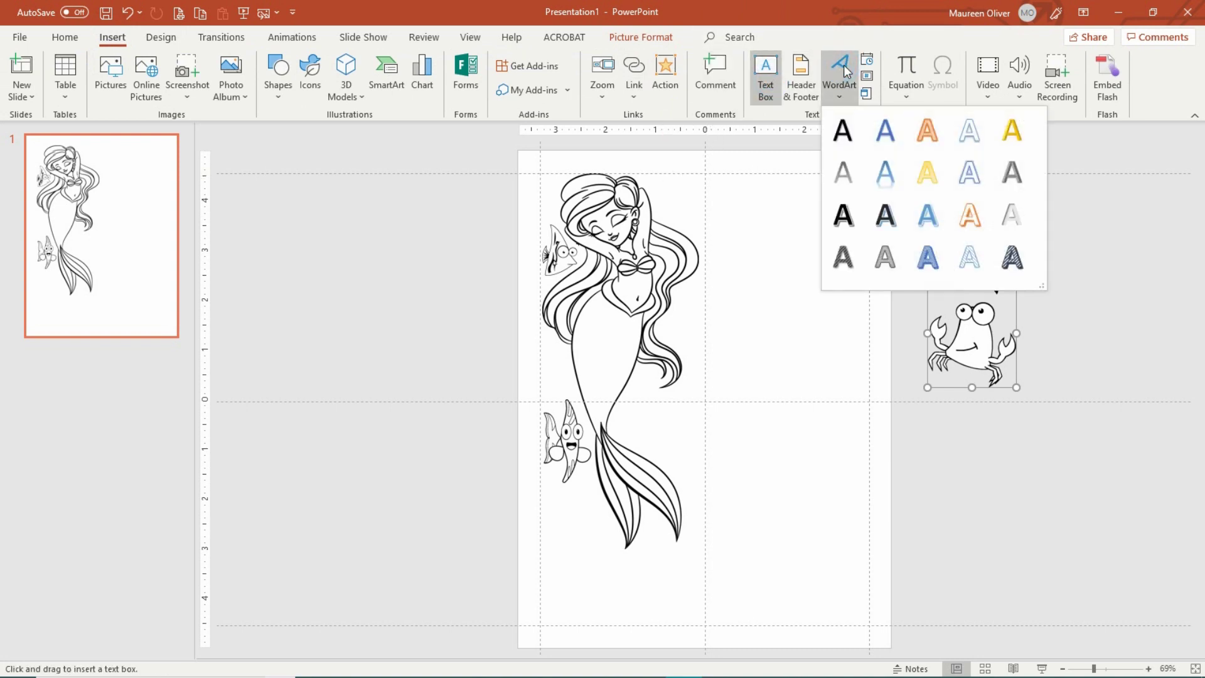
click(843, 128)
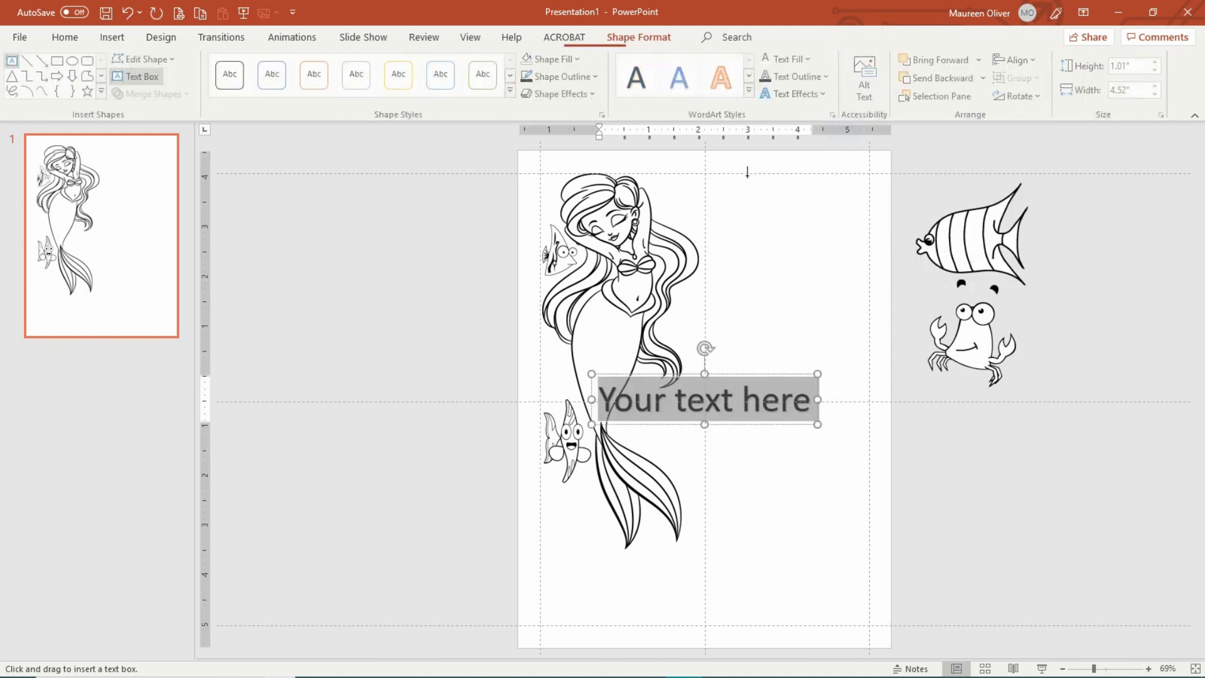
click(724, 377)
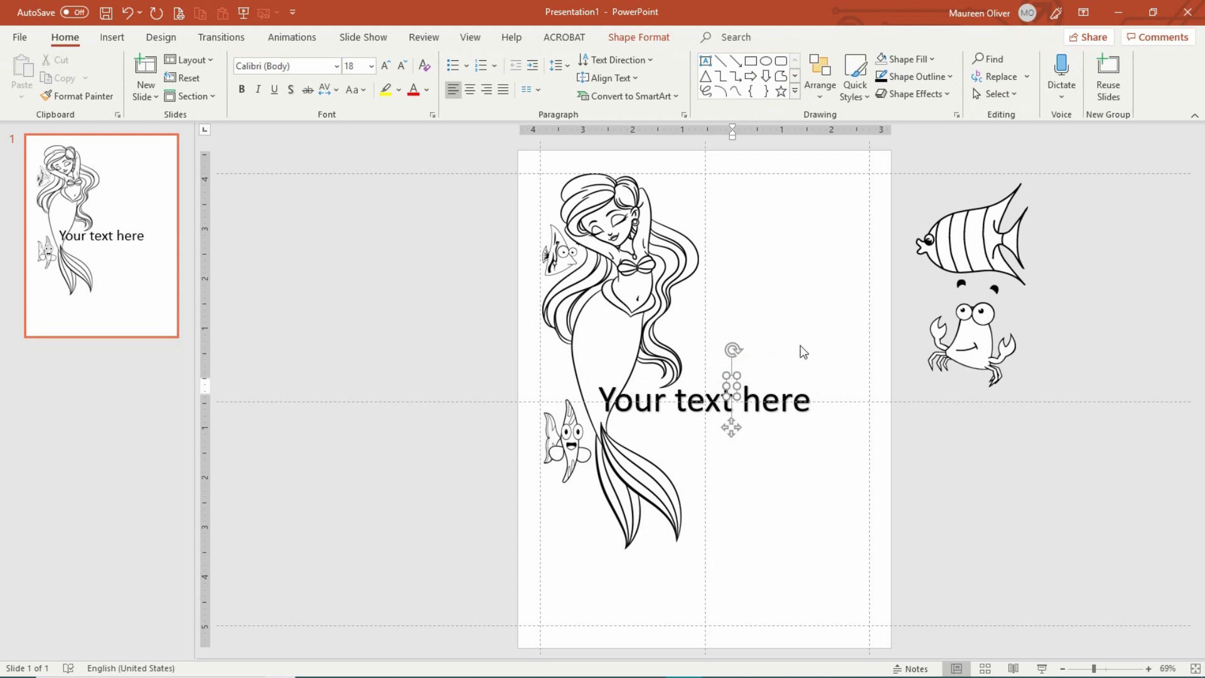
click(729, 391)
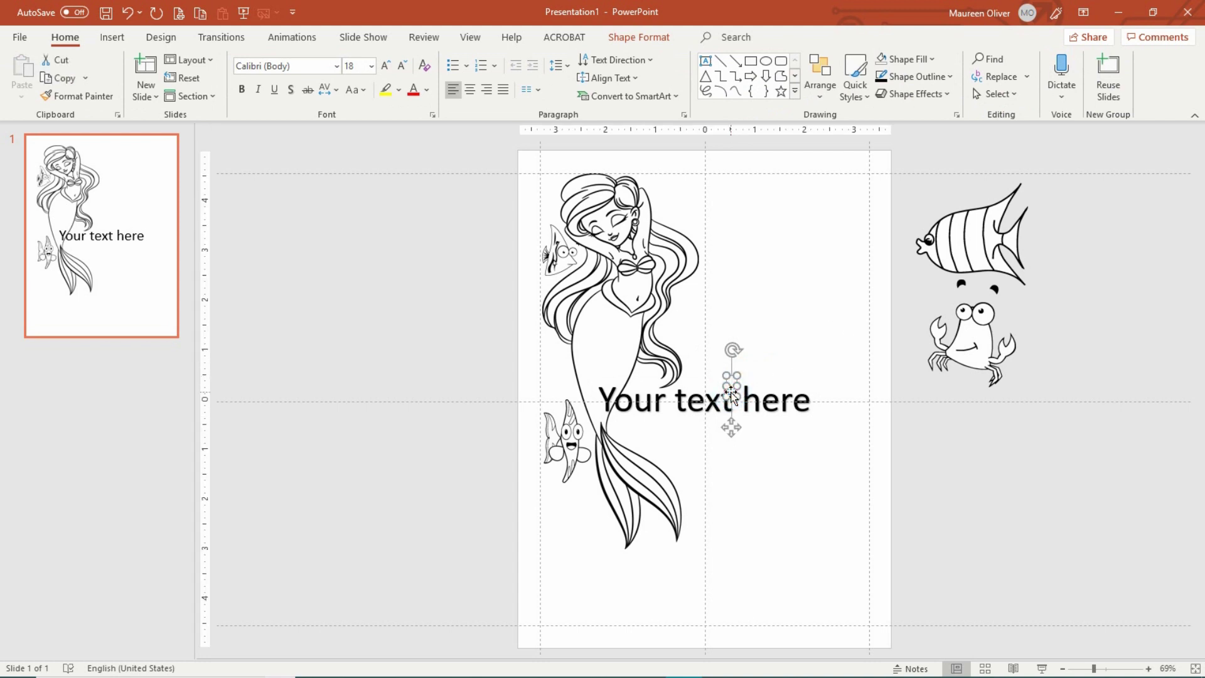
key(Delete)
Step: Move the WordArt to the top of the page and replace its text with 'My Magical Vacation'
click(725, 394)
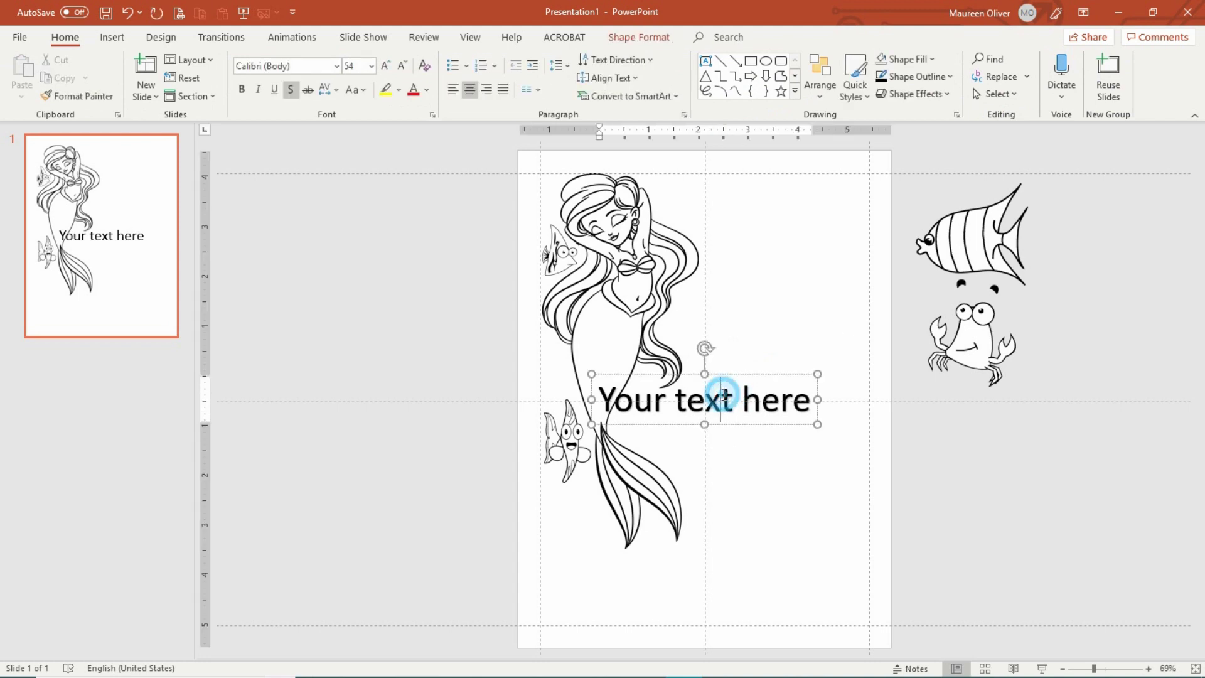
drag(730, 373, 748, 171)
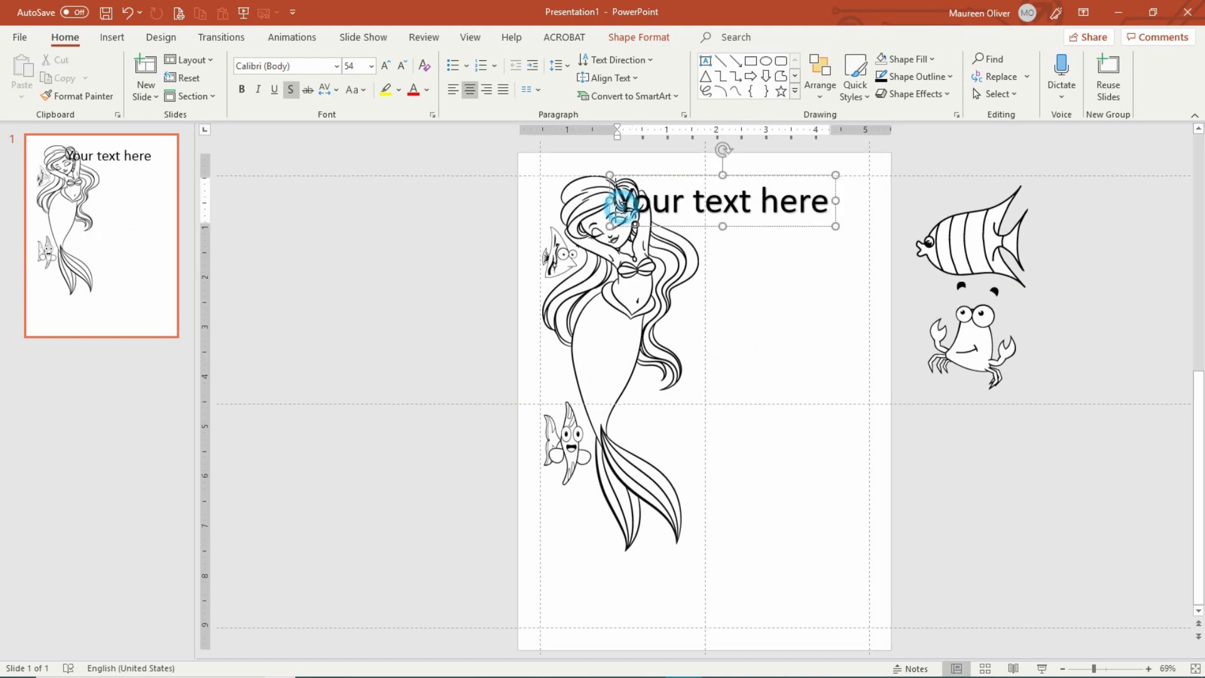
drag(618, 201, 809, 215)
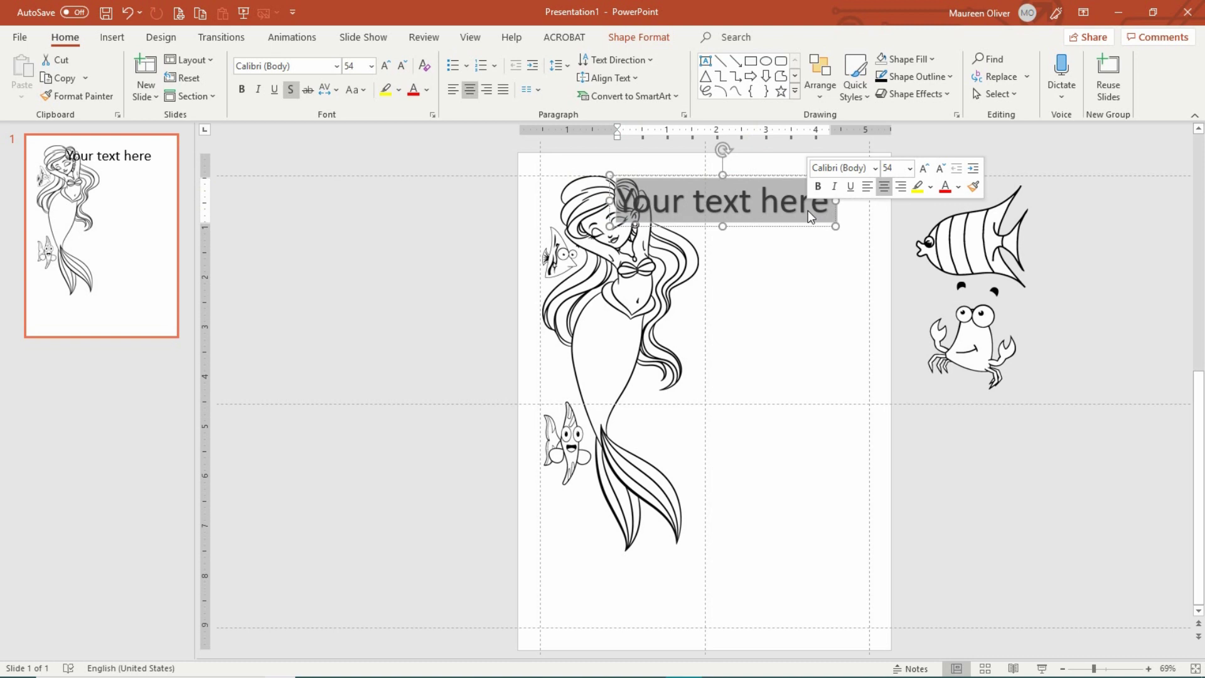
text(My Magical Vacation)
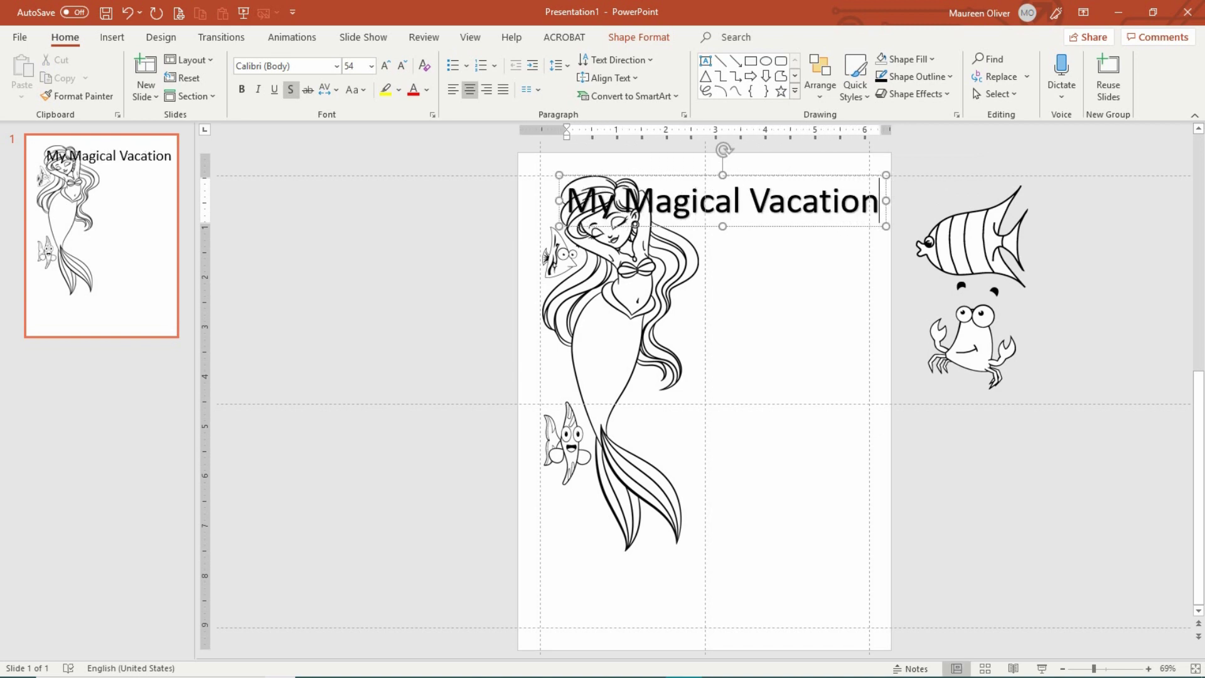
Step: Format the My Magical Vacation title in Bring Heart at 44 points, placed at the page's upper right
click(761, 225)
drag(761, 225, 754, 218)
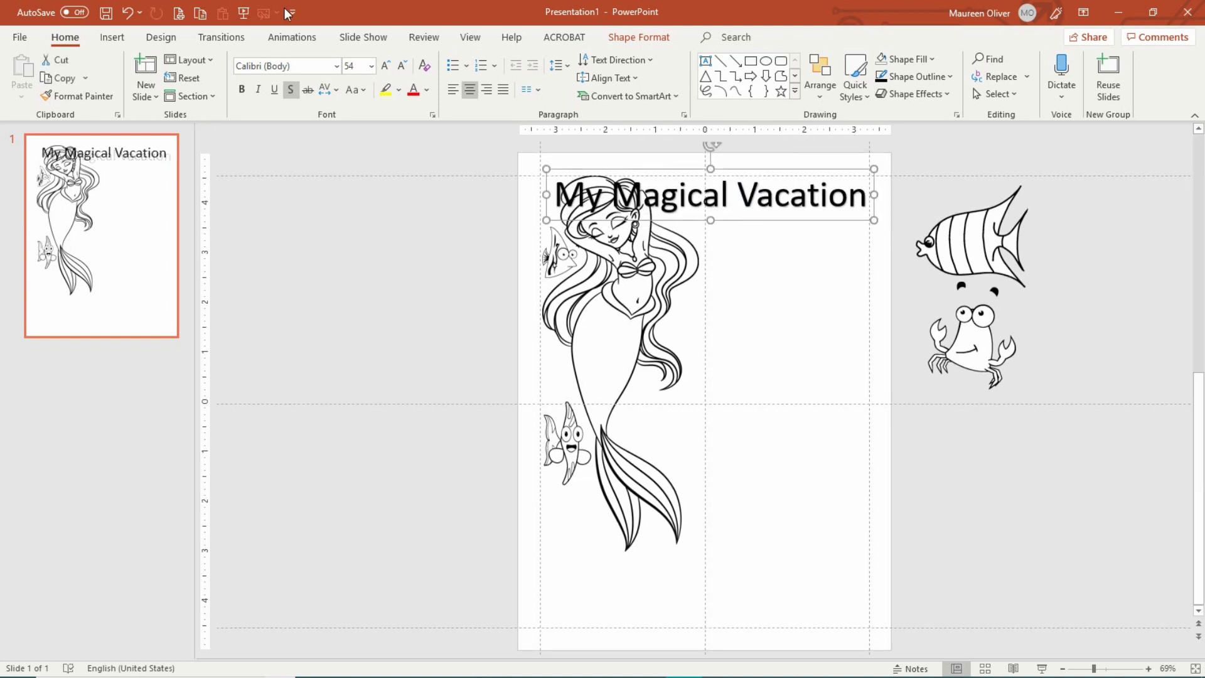
click(336, 65)
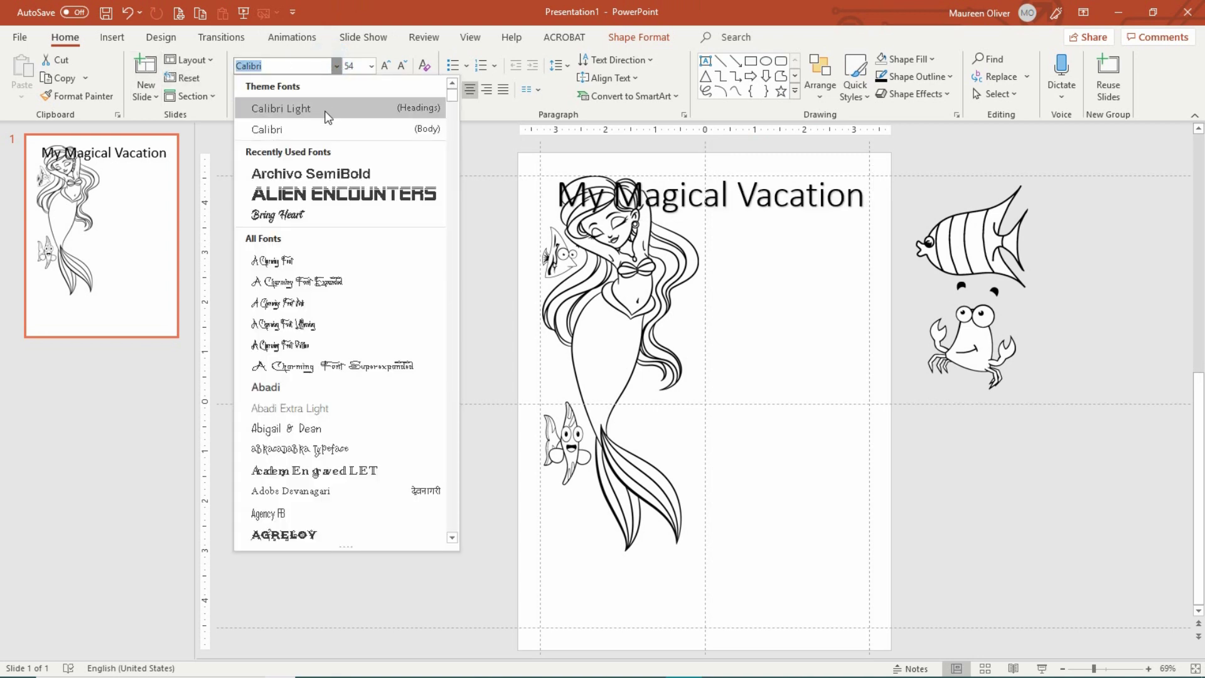
click(277, 212)
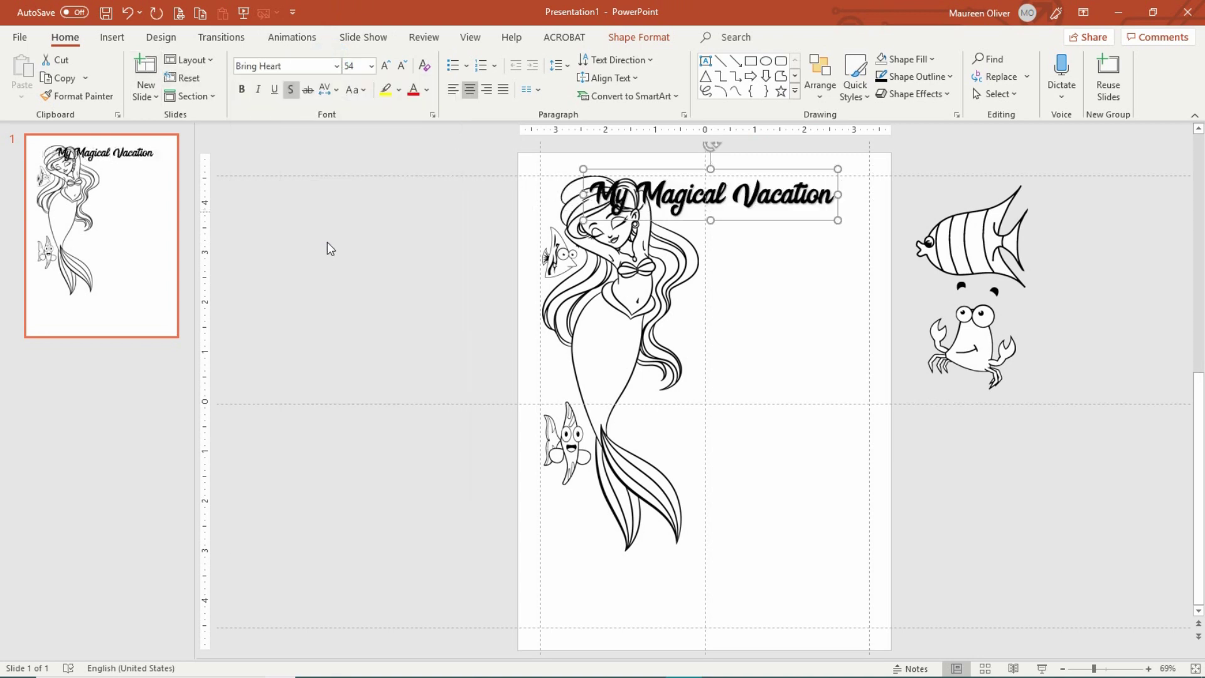
mouse_move(761, 164)
mouse_down()
mouse_move(762, 175)
mouse_move(779, 171)
mouse_move(762, 164)
mouse_up()
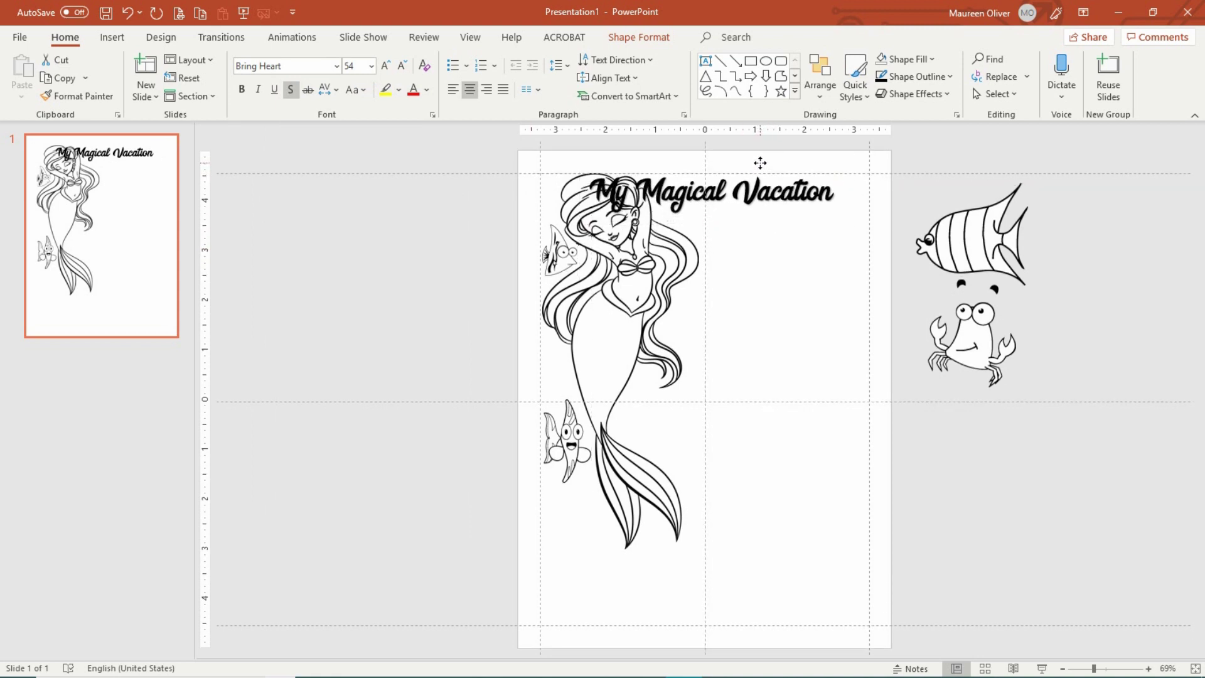
click(372, 66)
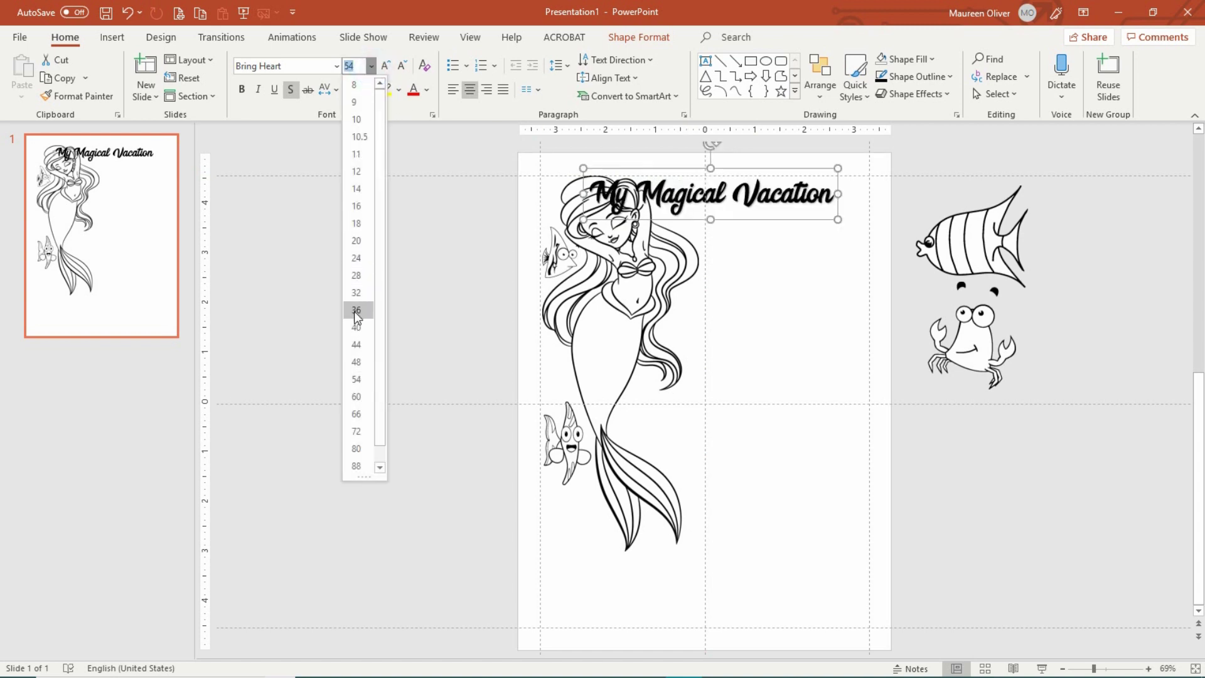
click(354, 348)
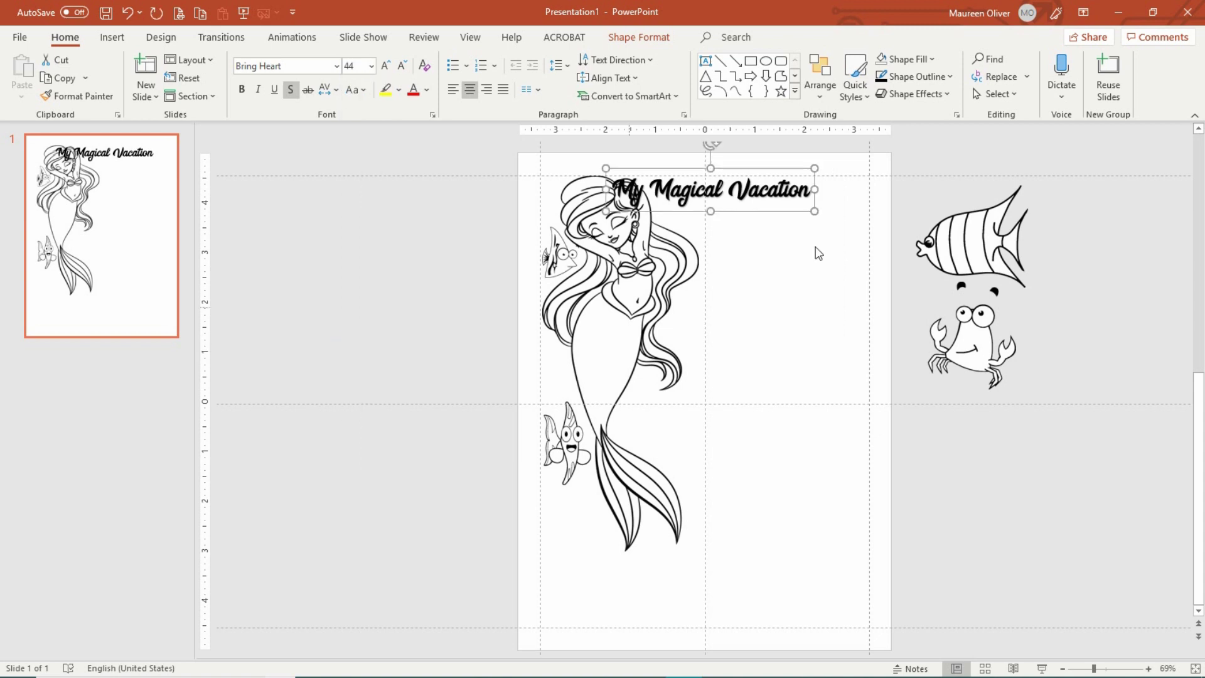
drag(757, 214, 796, 212)
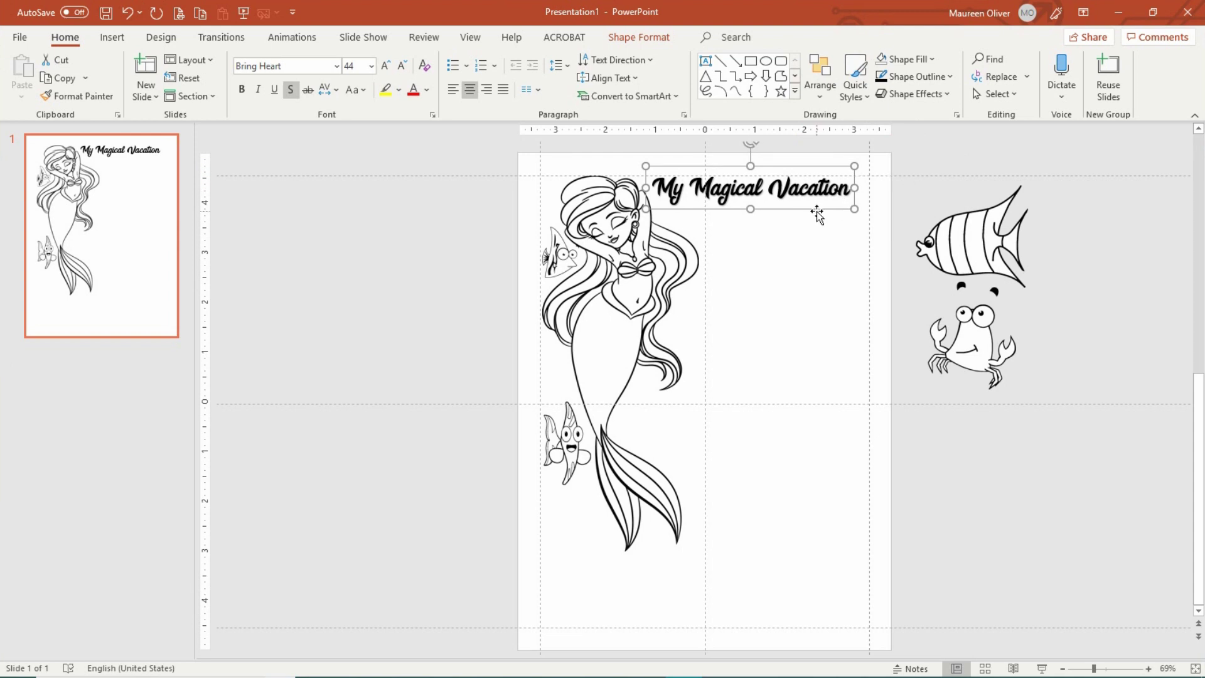
drag(813, 207, 819, 211)
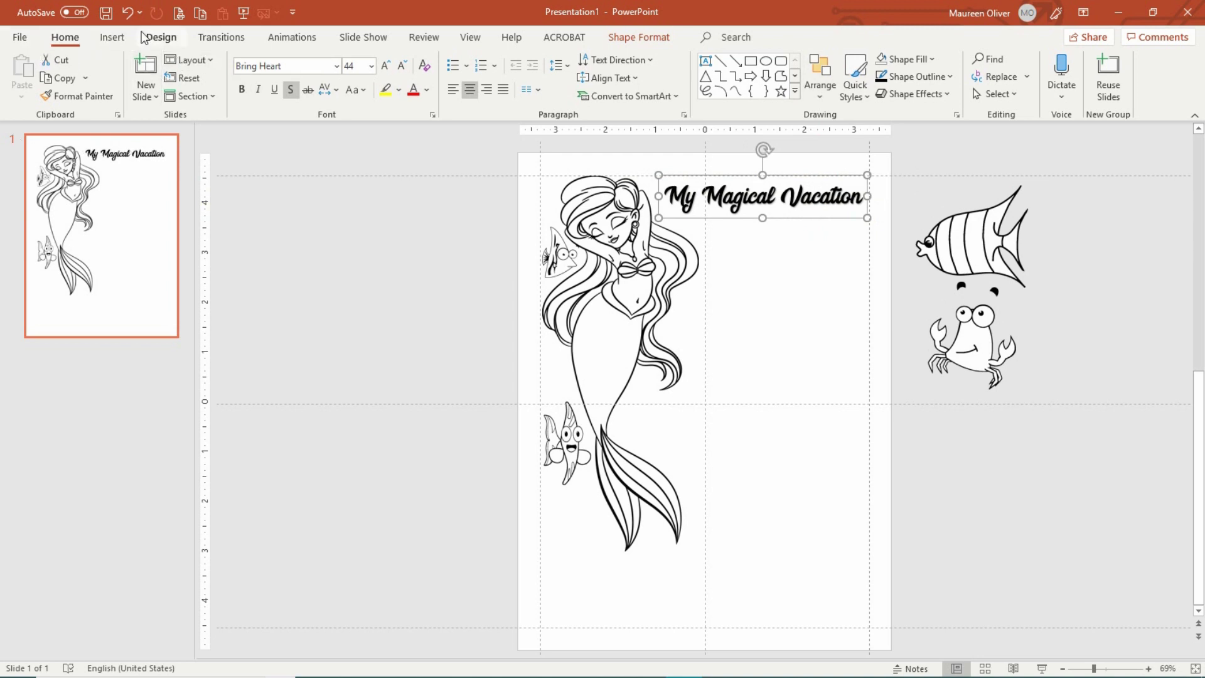
Step: Insert a 1x8 table, move it under the title, and narrow it into the right half
click(111, 39)
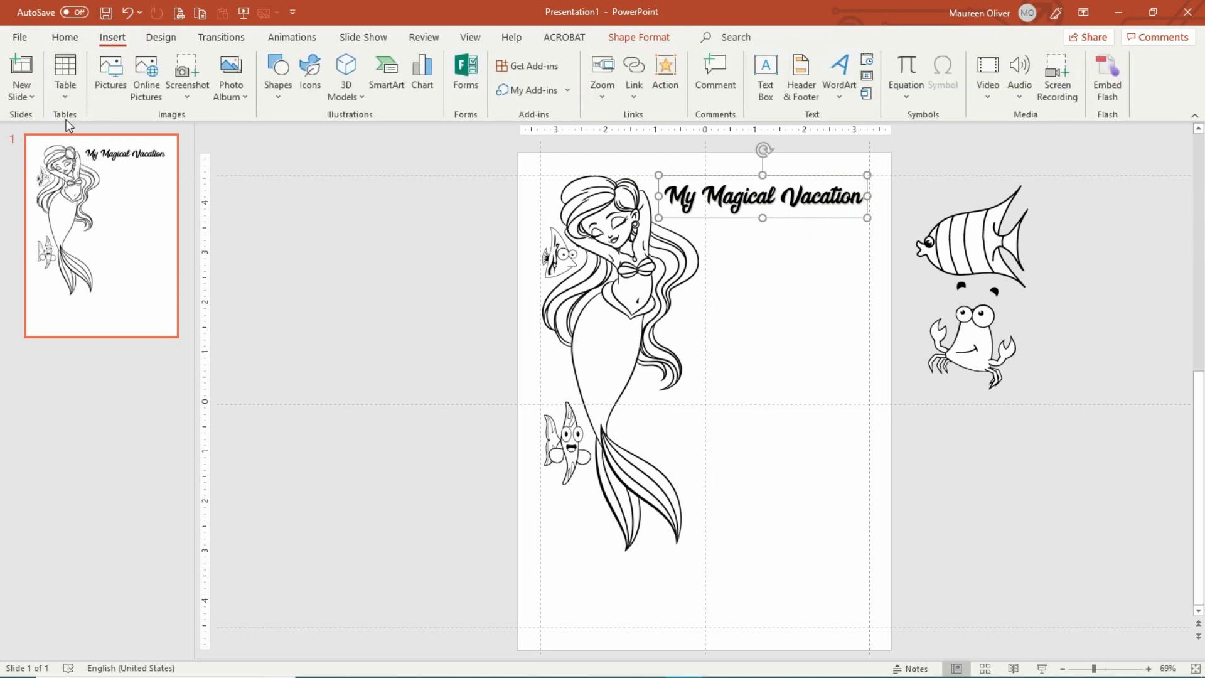
click(65, 91)
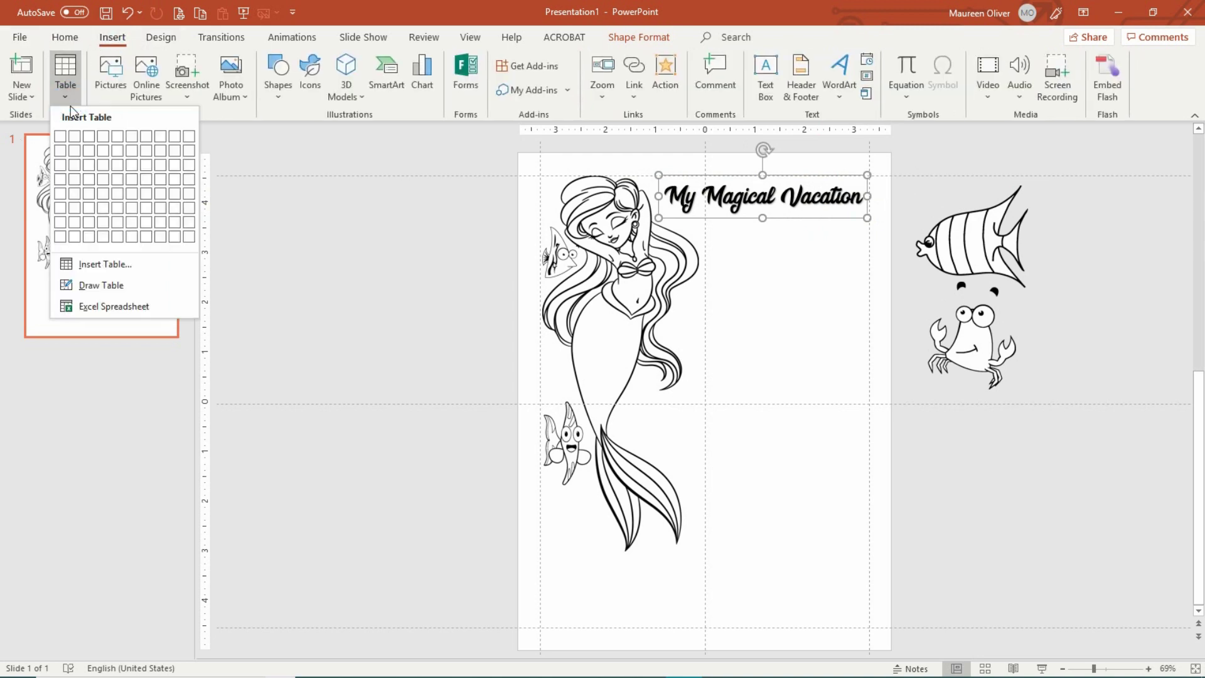
click(59, 241)
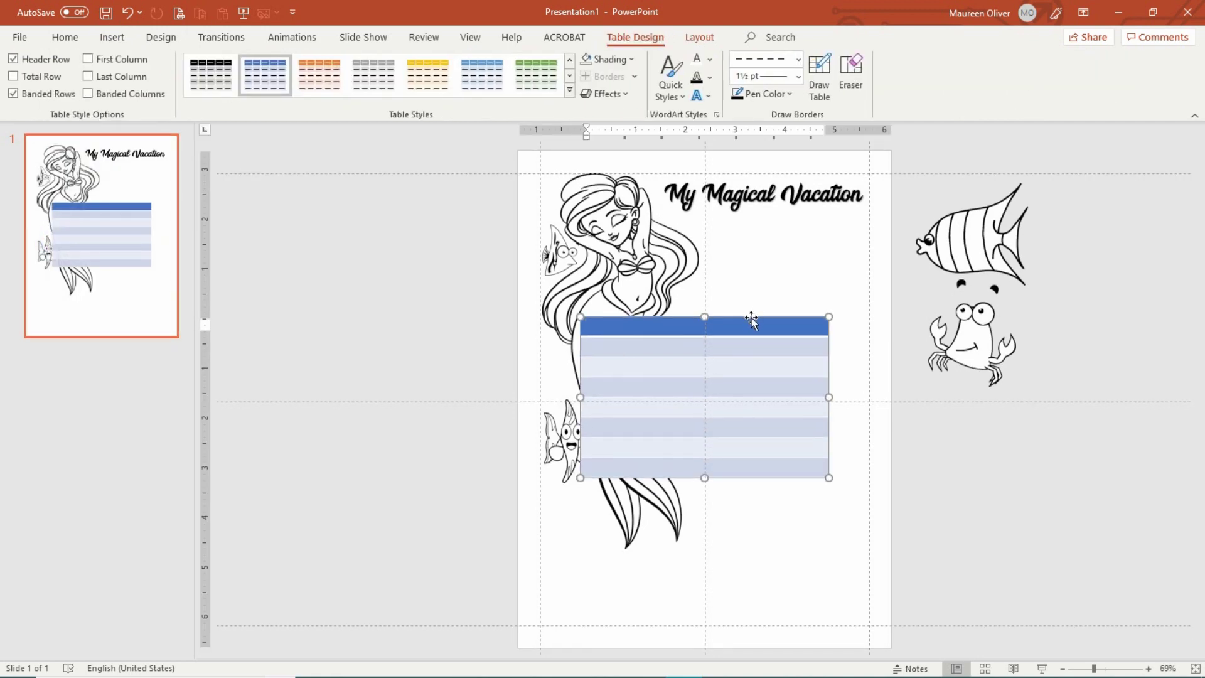
drag(751, 315, 791, 221)
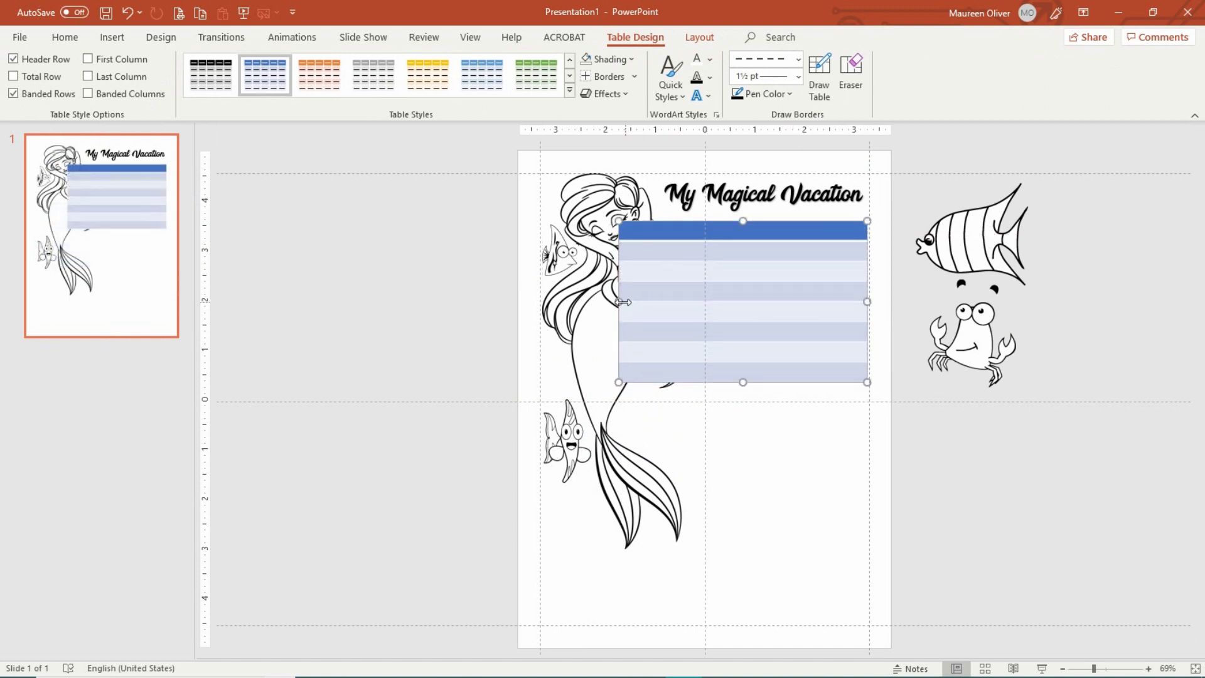
drag(623, 302, 699, 295)
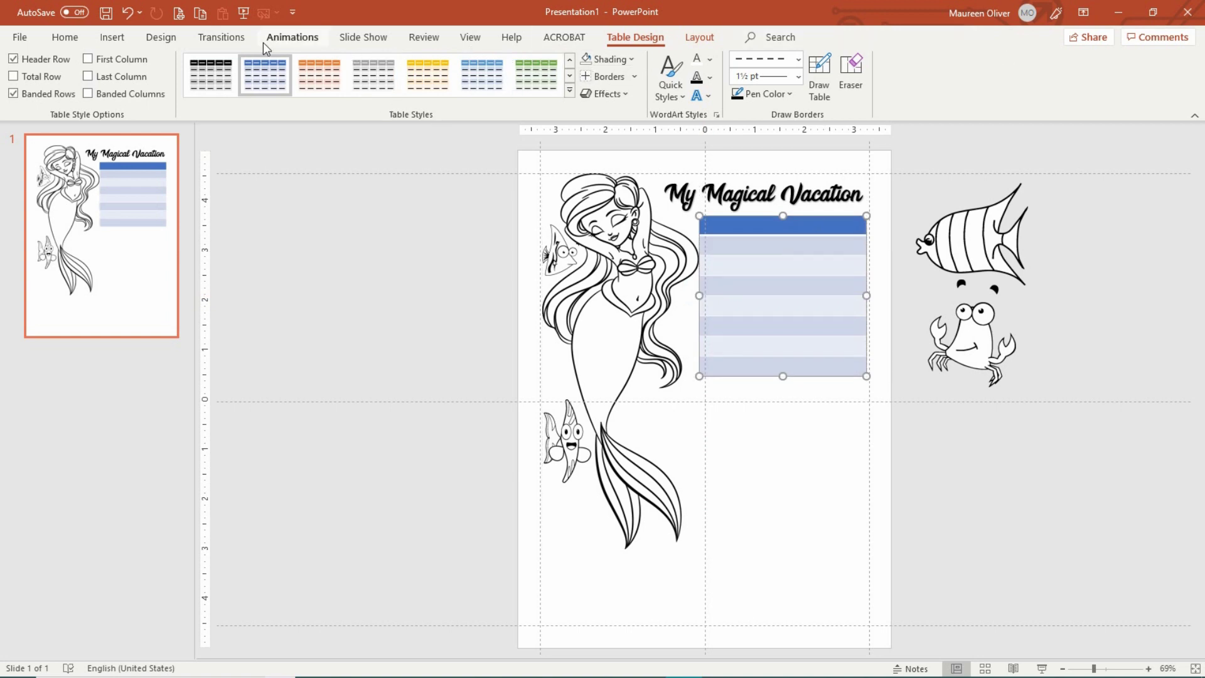
Step: Apply Table Grid style, remove all borders, then add dashed inside borders between the rows
click(570, 92)
click(225, 152)
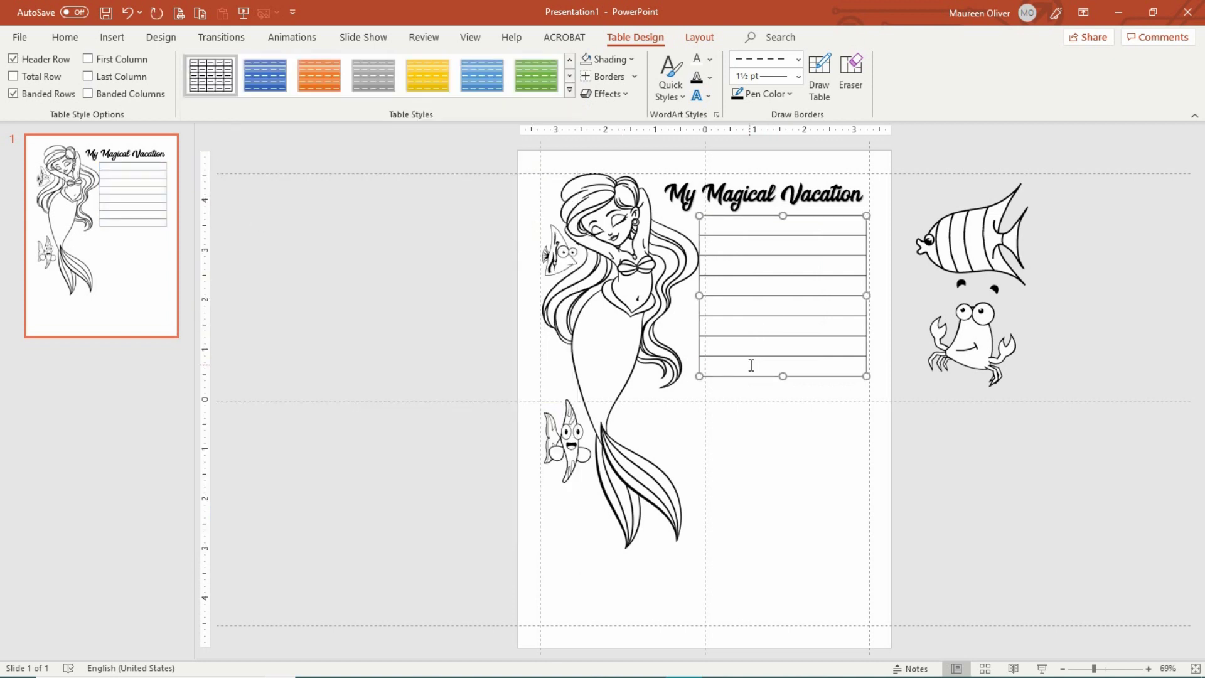
click(636, 76)
click(628, 96)
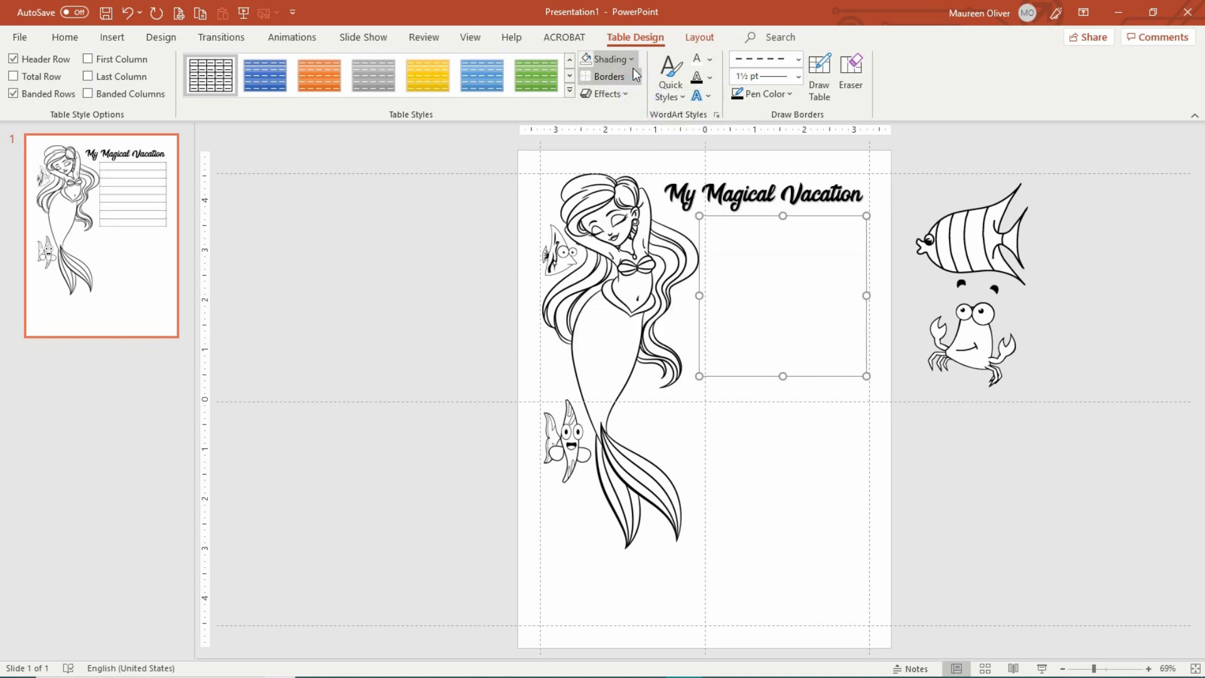
click(635, 77)
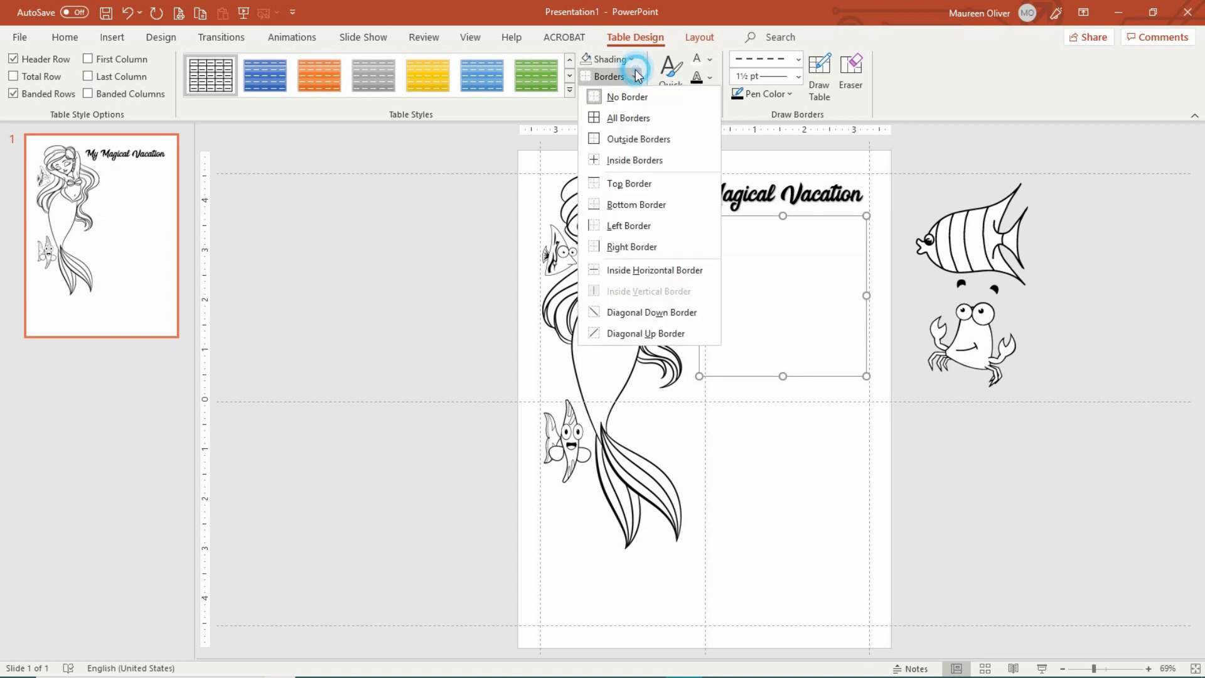
click(642, 165)
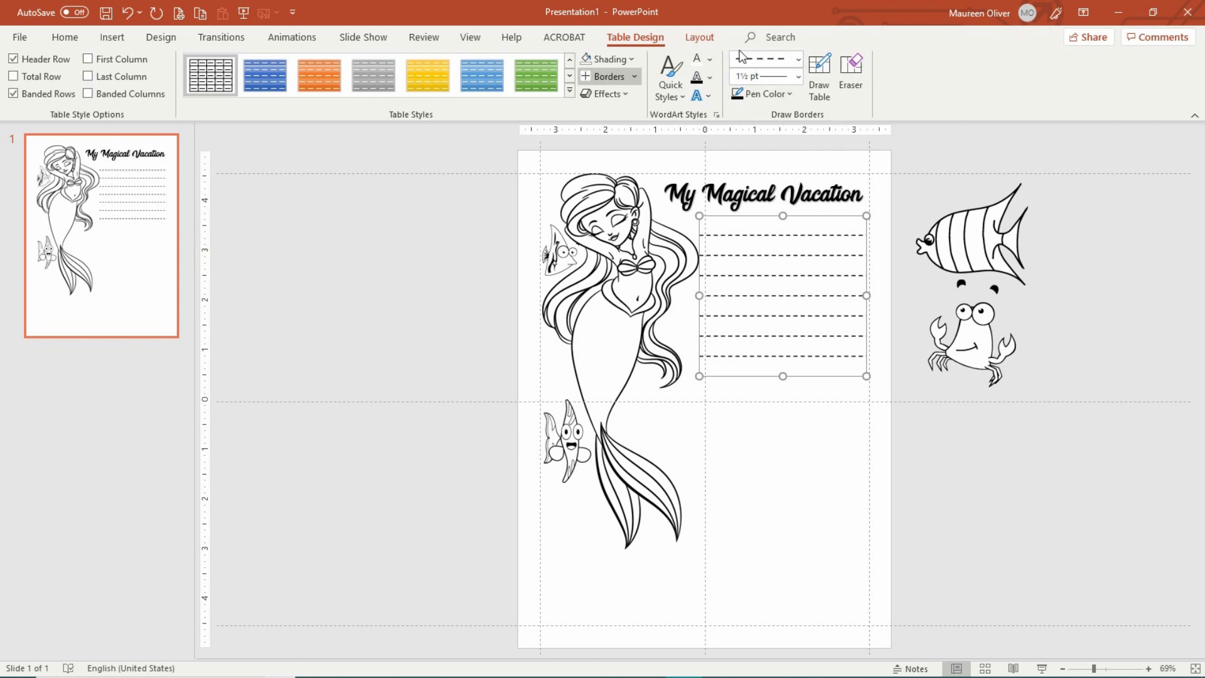
click(797, 60)
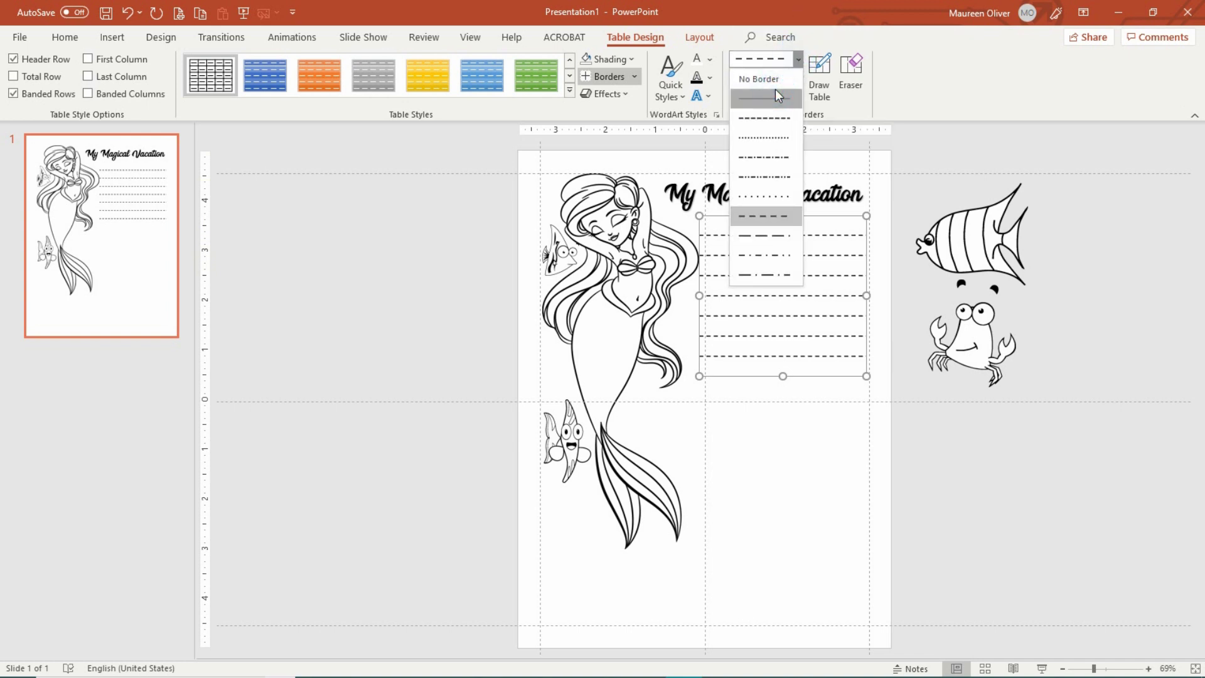
click(823, 11)
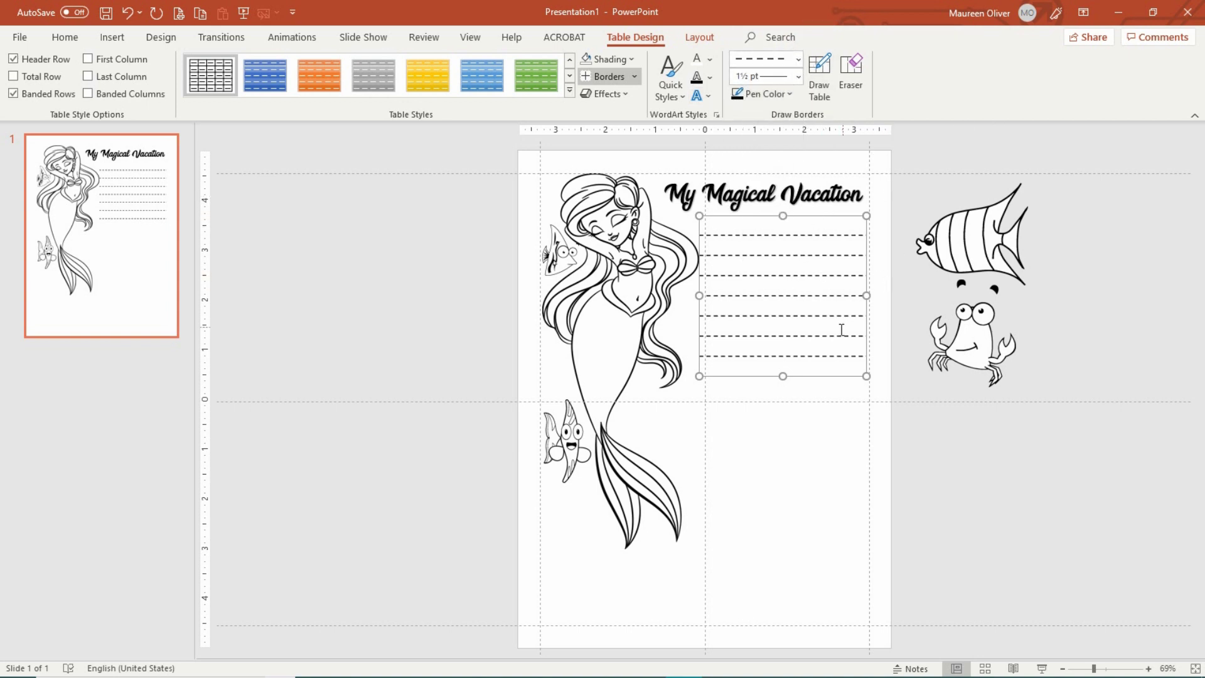
click(733, 351)
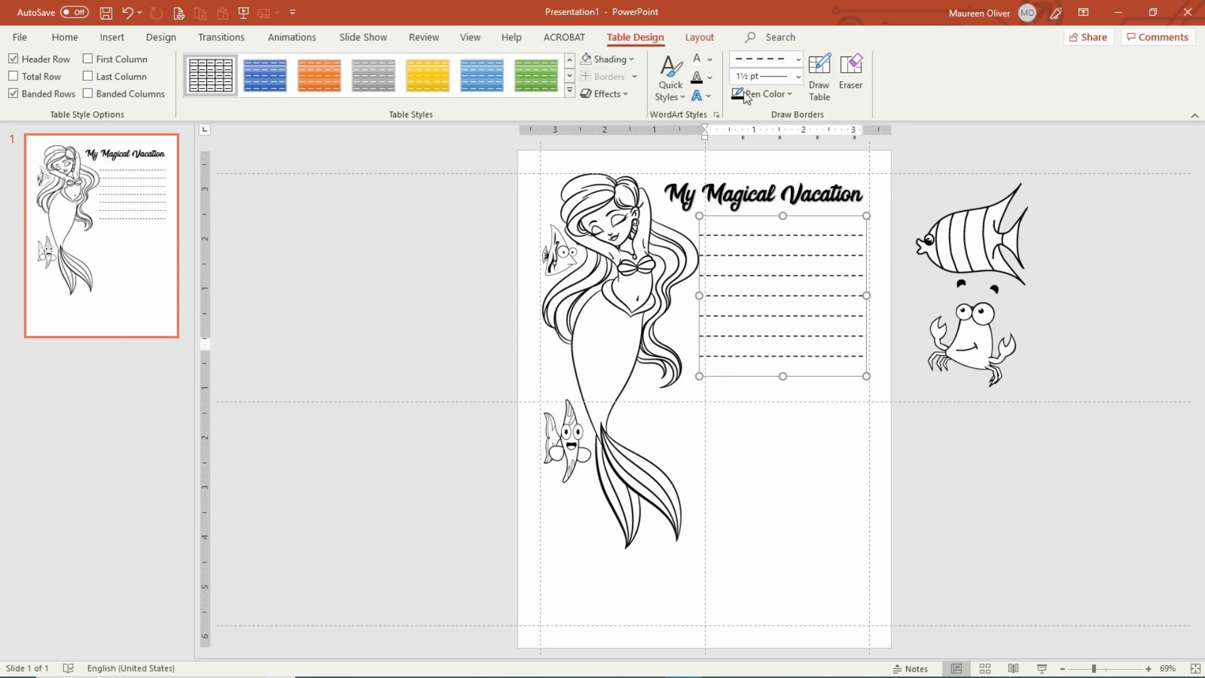
Step: Add rows at the bottom of the table, undoing the extra one, to reach 6.49 inches tall
click(691, 38)
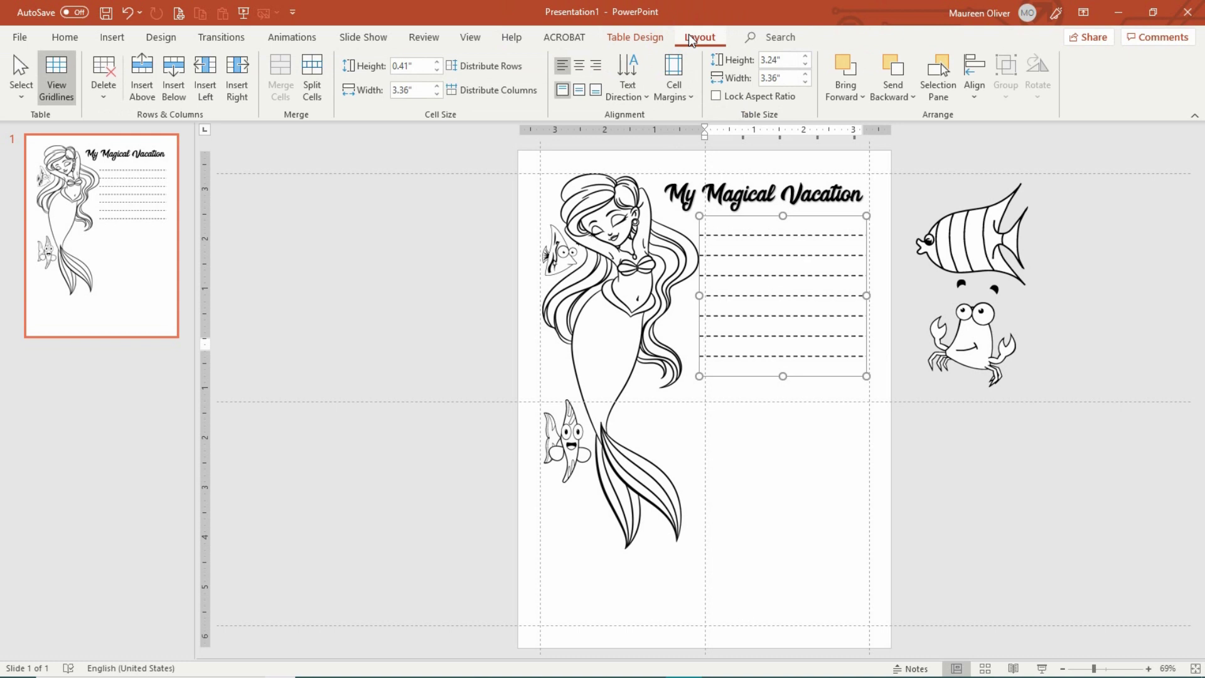
click(172, 84)
click(172, 84)
click(172, 85)
click(172, 85)
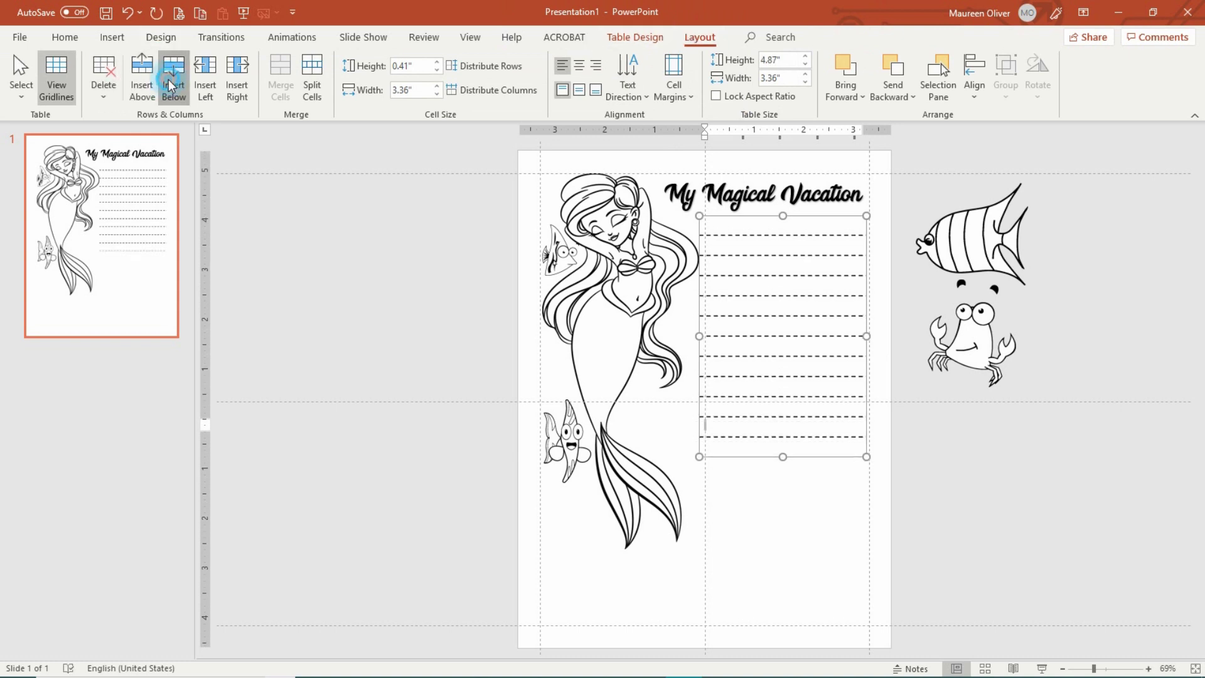
click(169, 83)
click(169, 84)
click(169, 81)
click(168, 80)
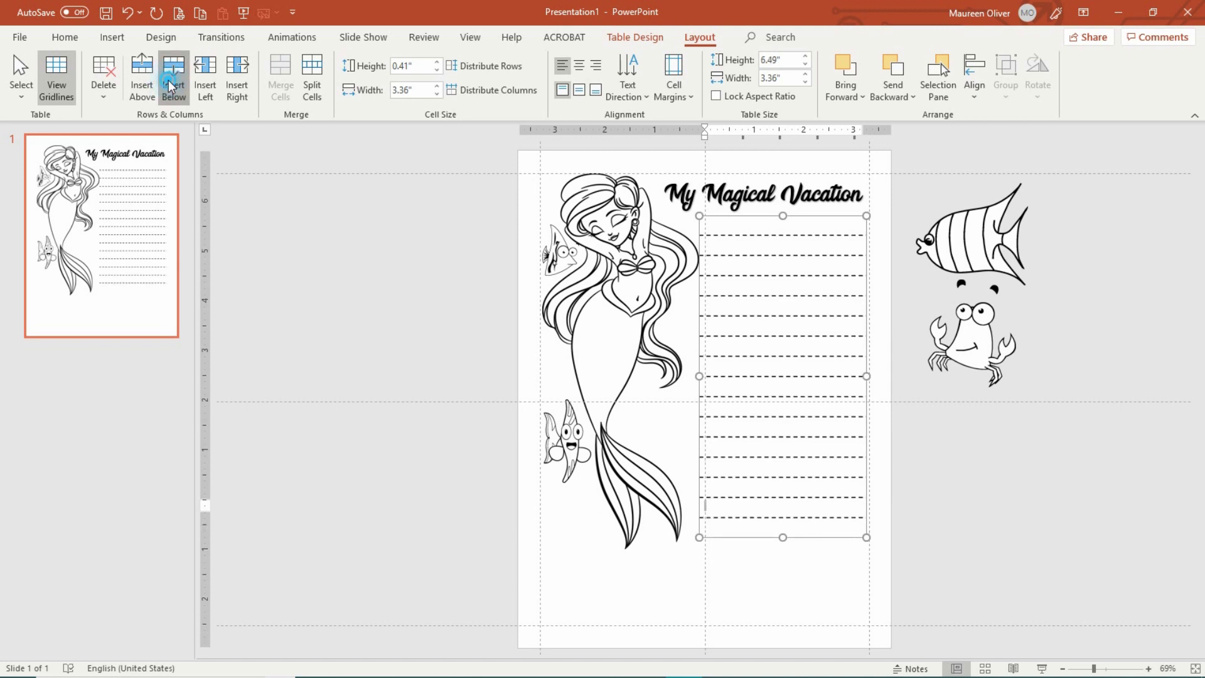
click(168, 80)
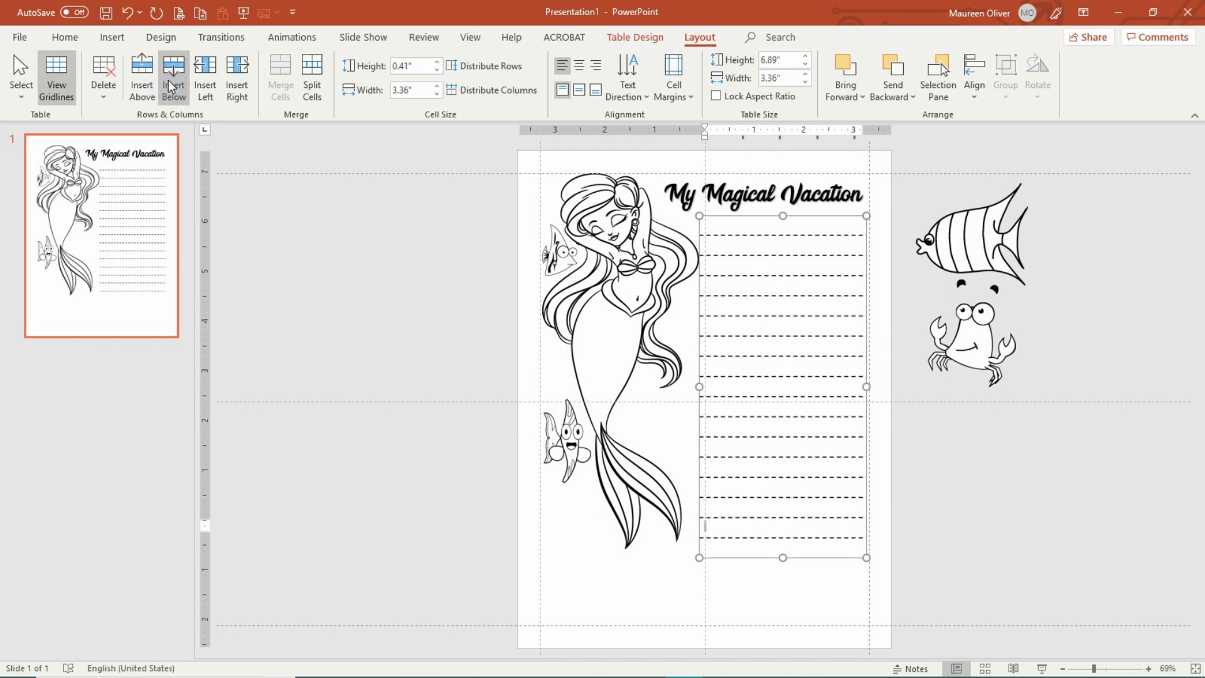
click(127, 12)
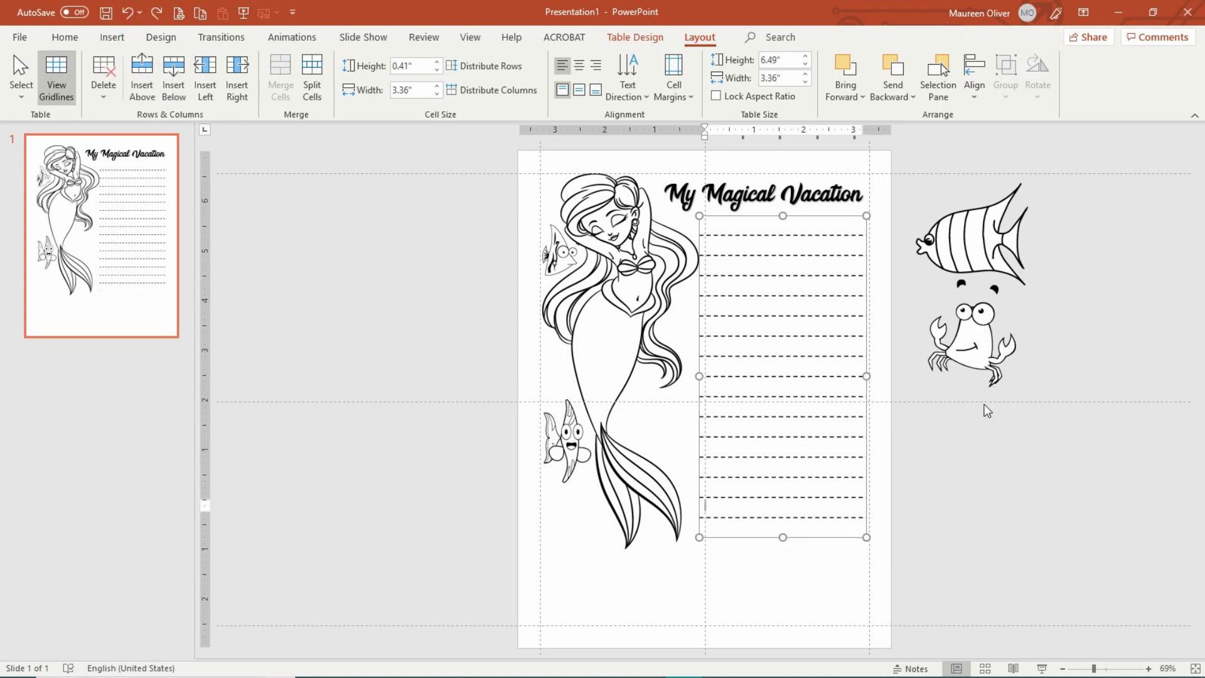
Step: Widen the table slightly to the left to 3.6 inches, leaving its layering unchanged
click(1060, 379)
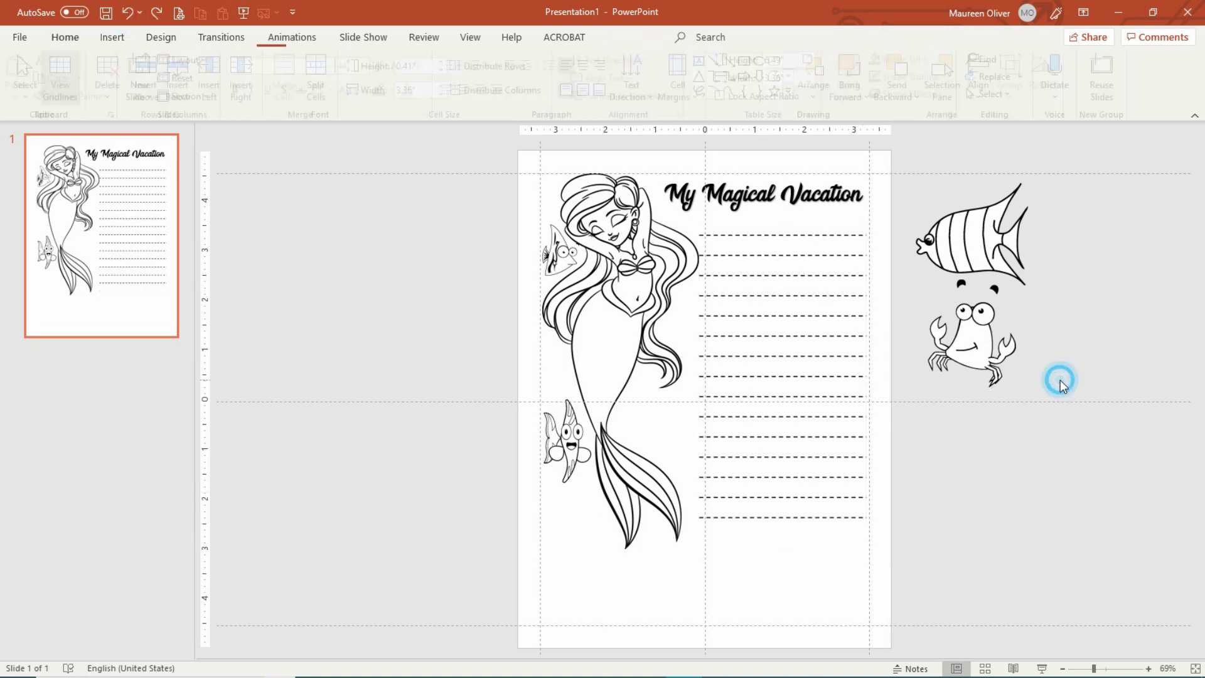
click(783, 394)
drag(698, 372, 690, 376)
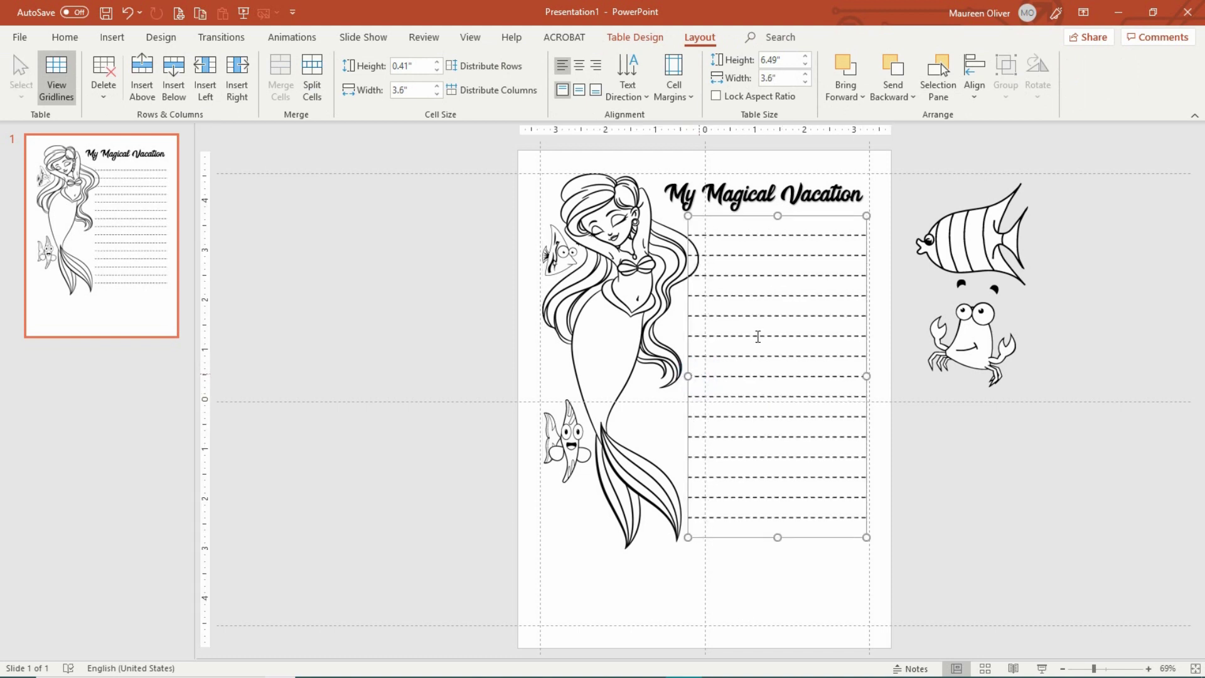
click(902, 98)
click(903, 101)
click(902, 101)
click(912, 137)
click(377, 276)
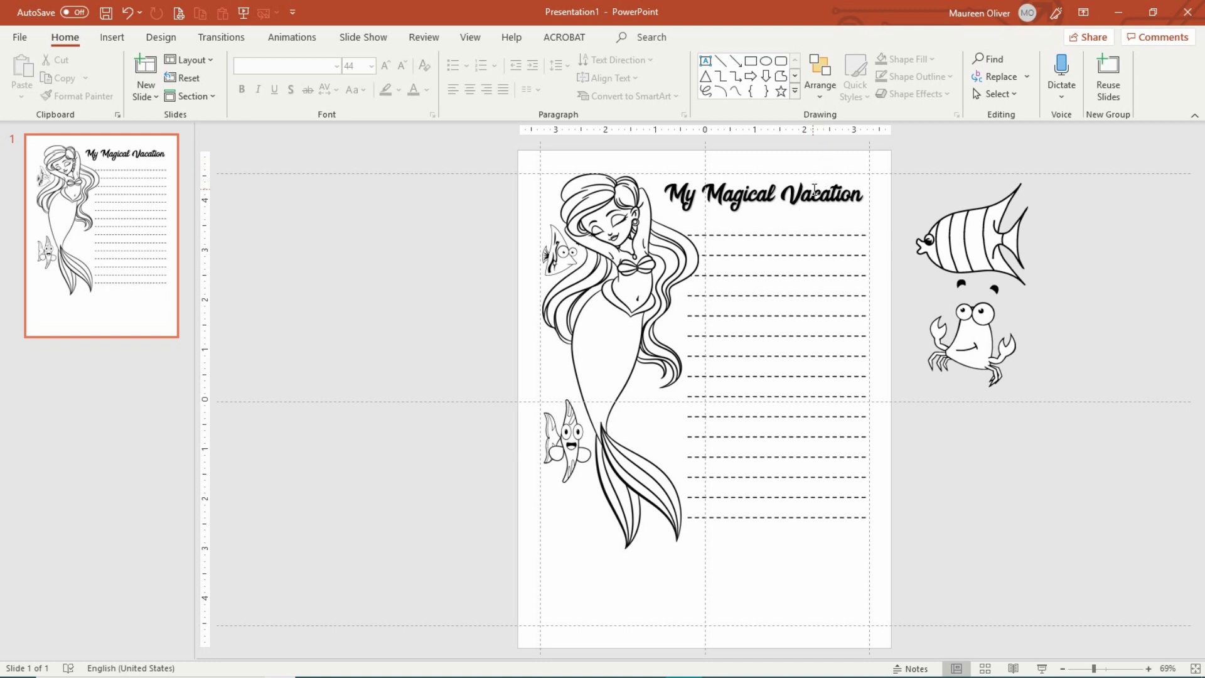
Step: Reduce the title to 28 pt, shift it left, and move the crab to the top right corner
click(814, 189)
drag(814, 179, 806, 179)
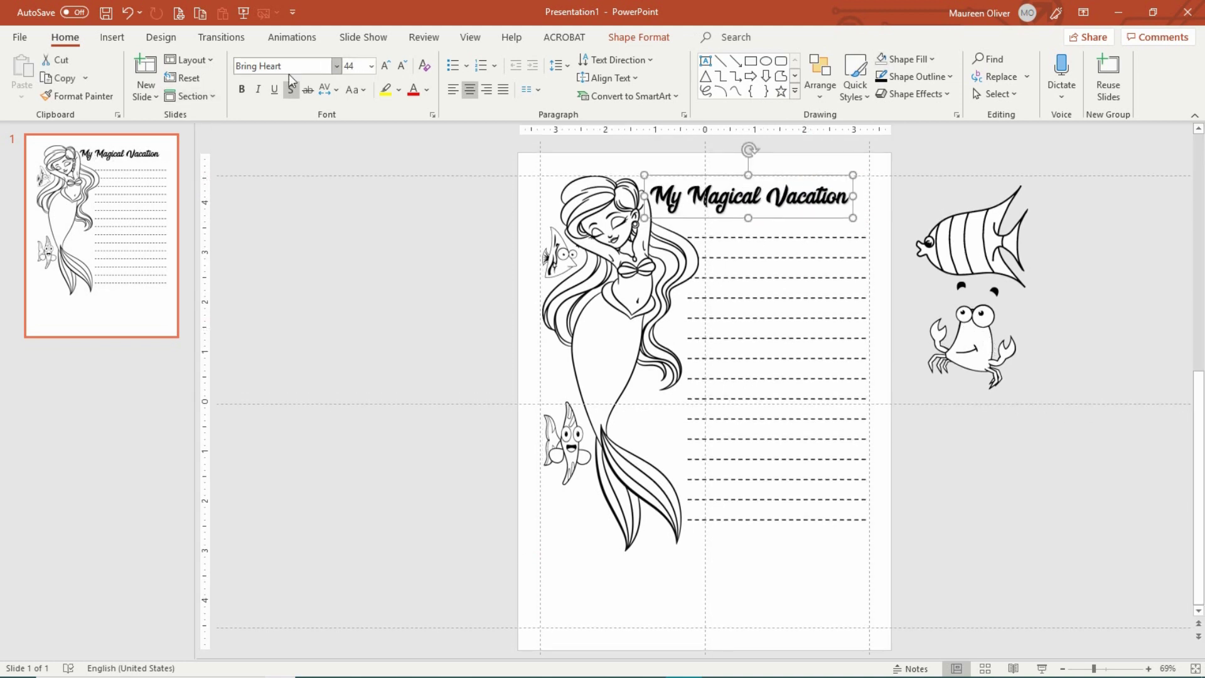
click(371, 67)
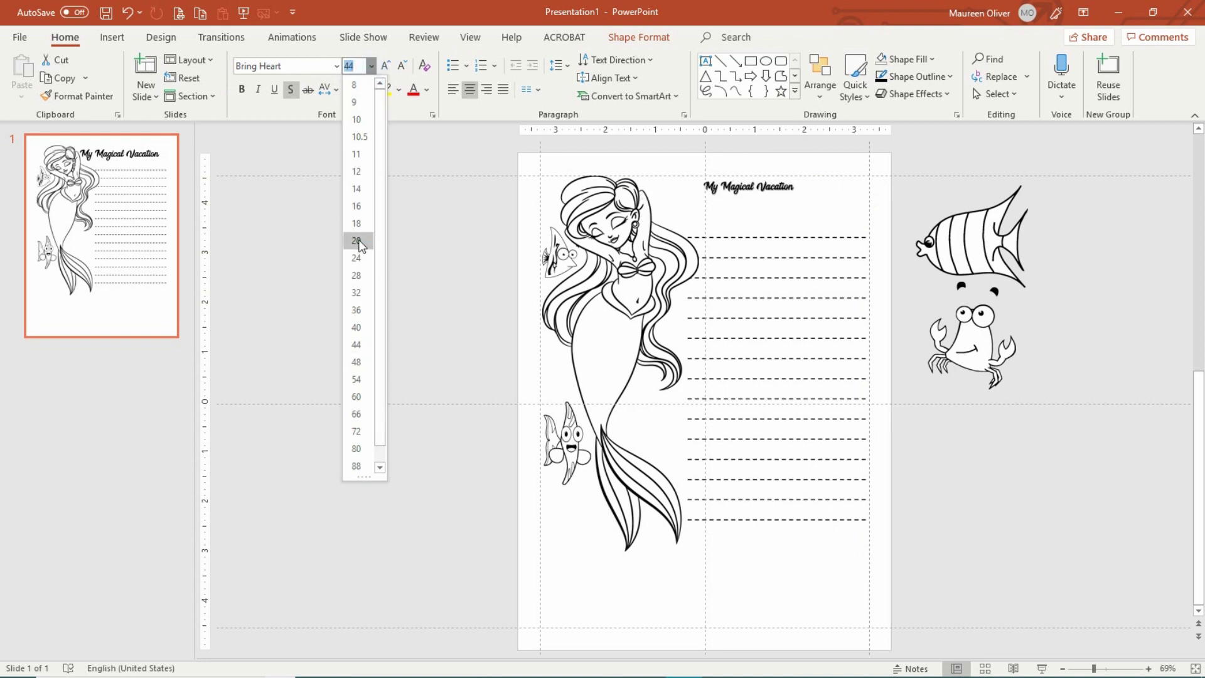
click(359, 274)
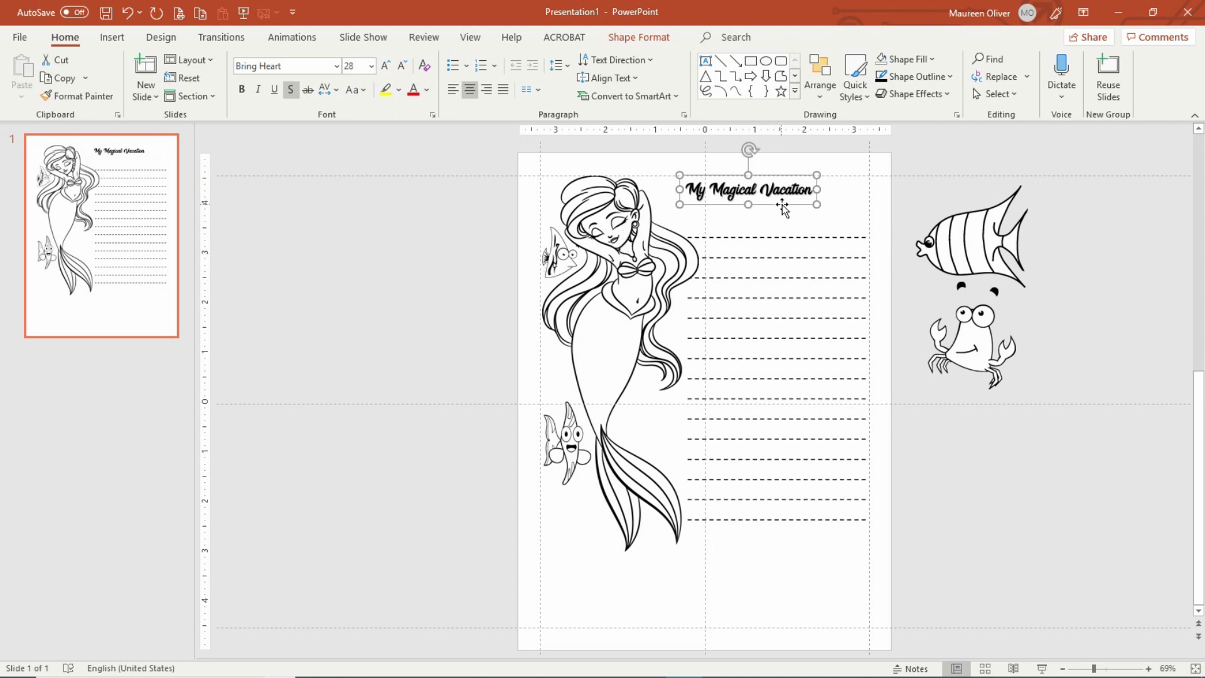
drag(783, 206, 759, 204)
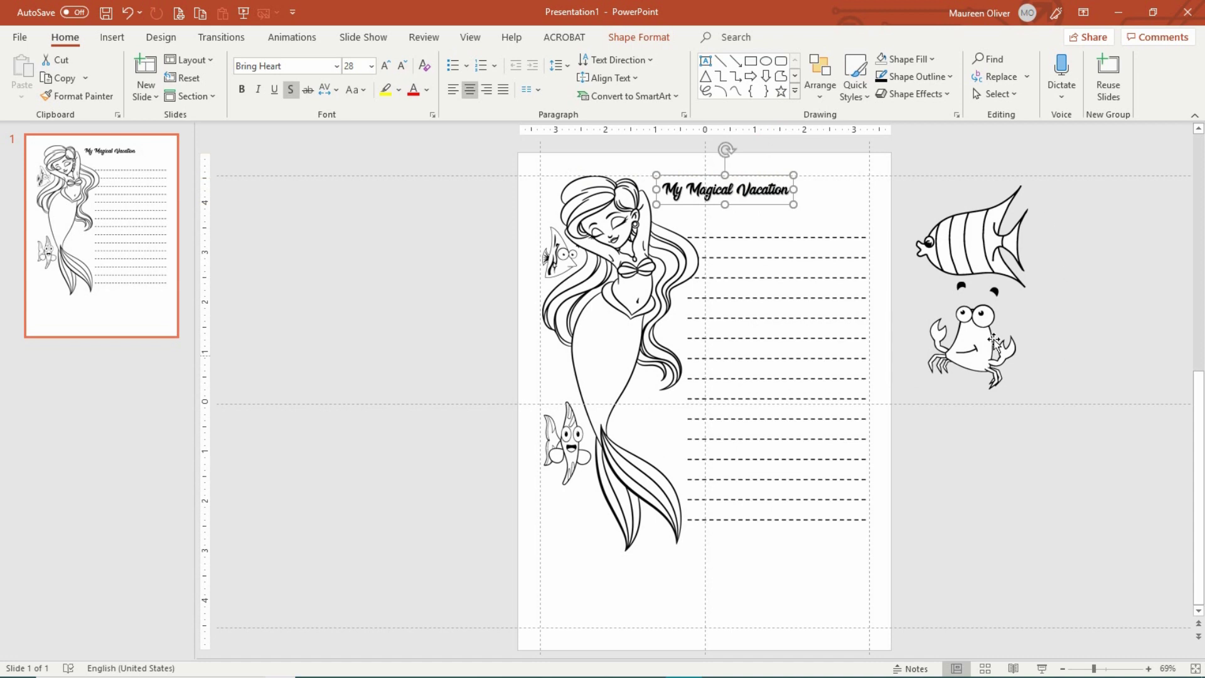
drag(985, 361, 831, 210)
Step: Reposition the crab, set the title to 36 pt beside it, and undo the last crab change
drag(867, 248, 847, 232)
click(738, 192)
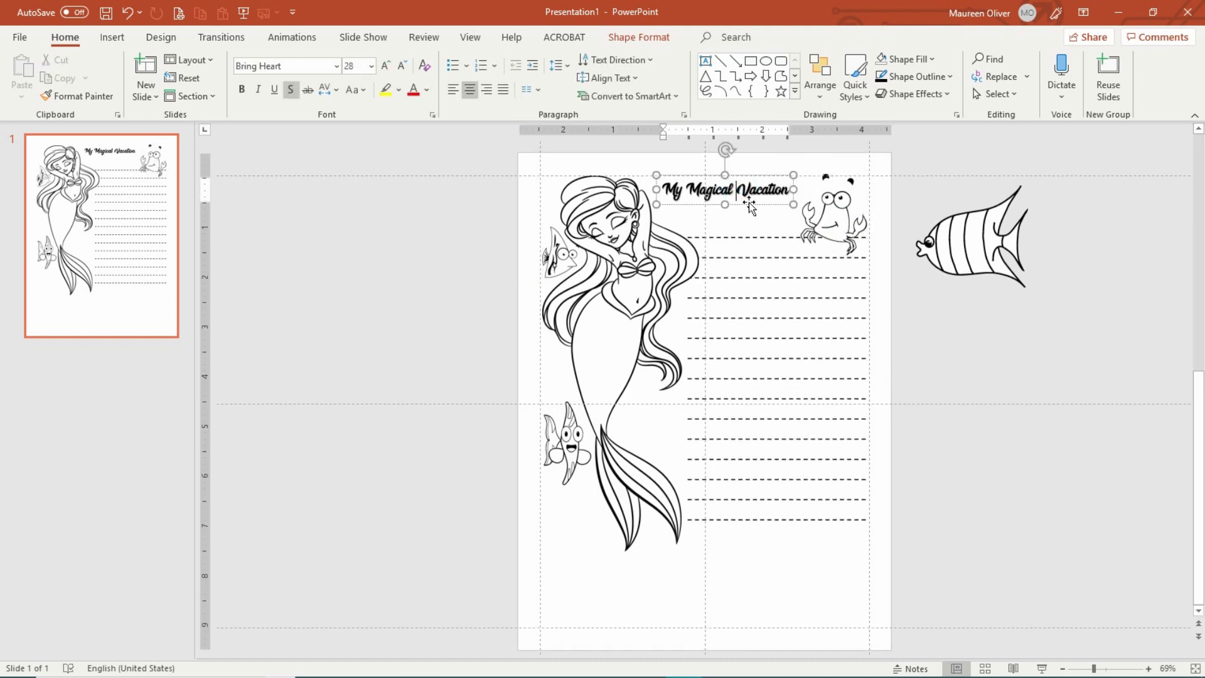
drag(750, 203, 749, 208)
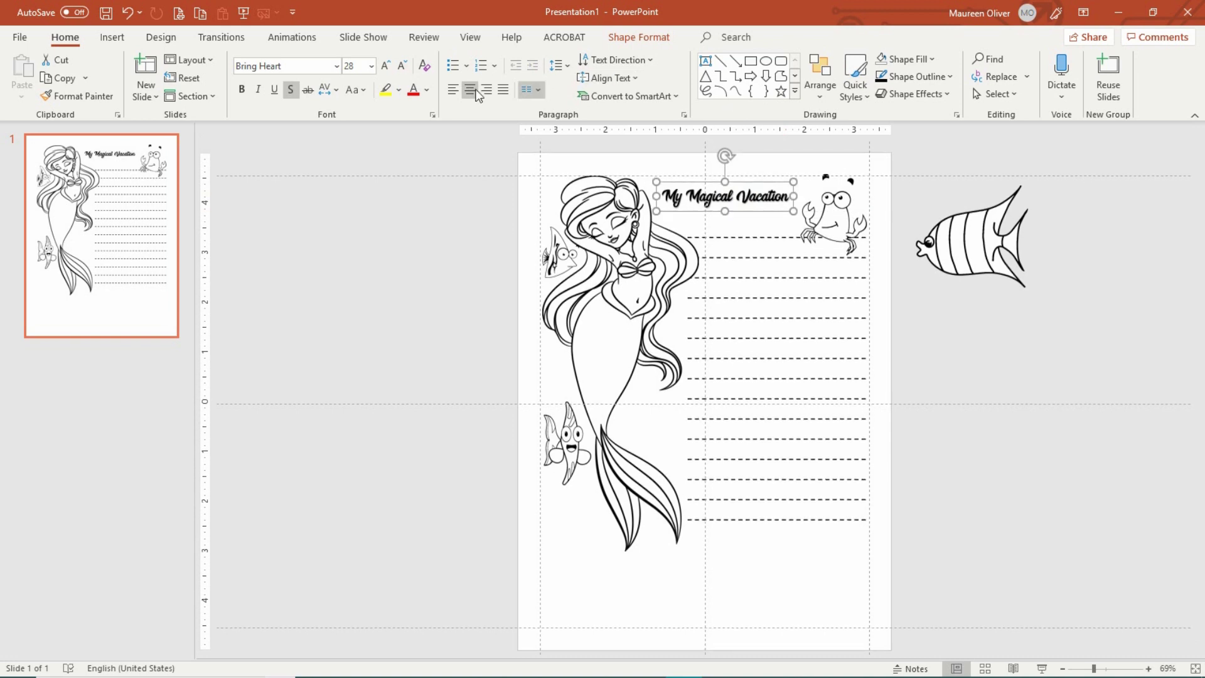
click(371, 65)
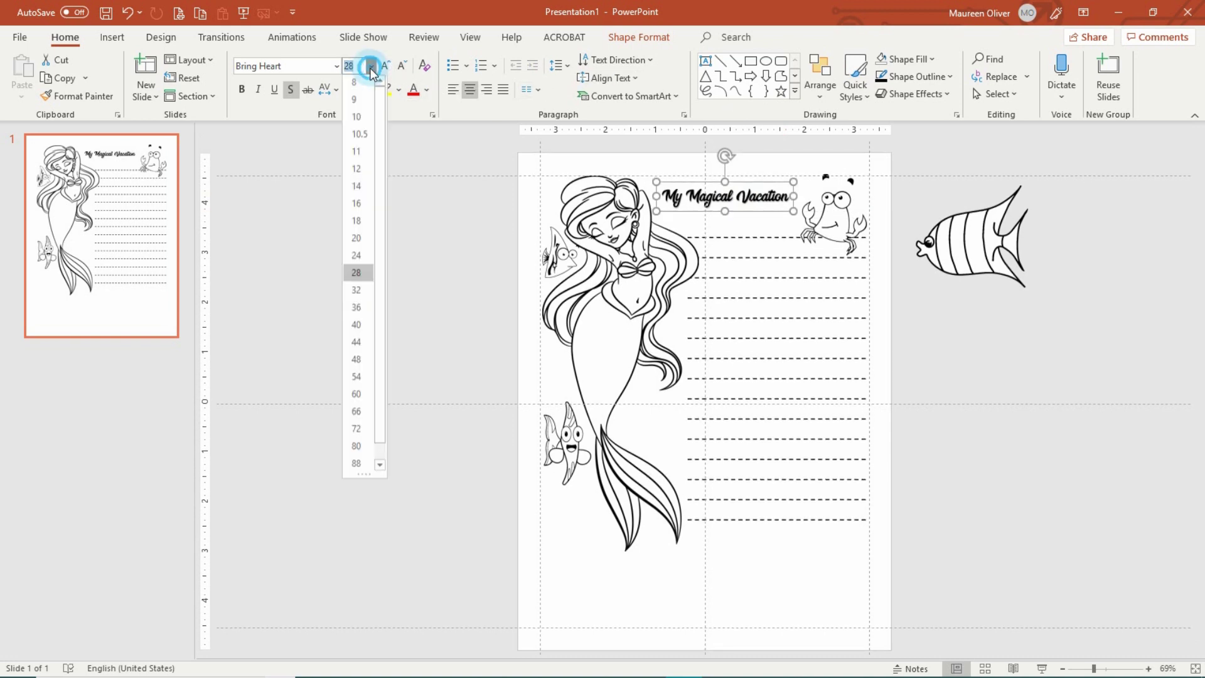
click(359, 312)
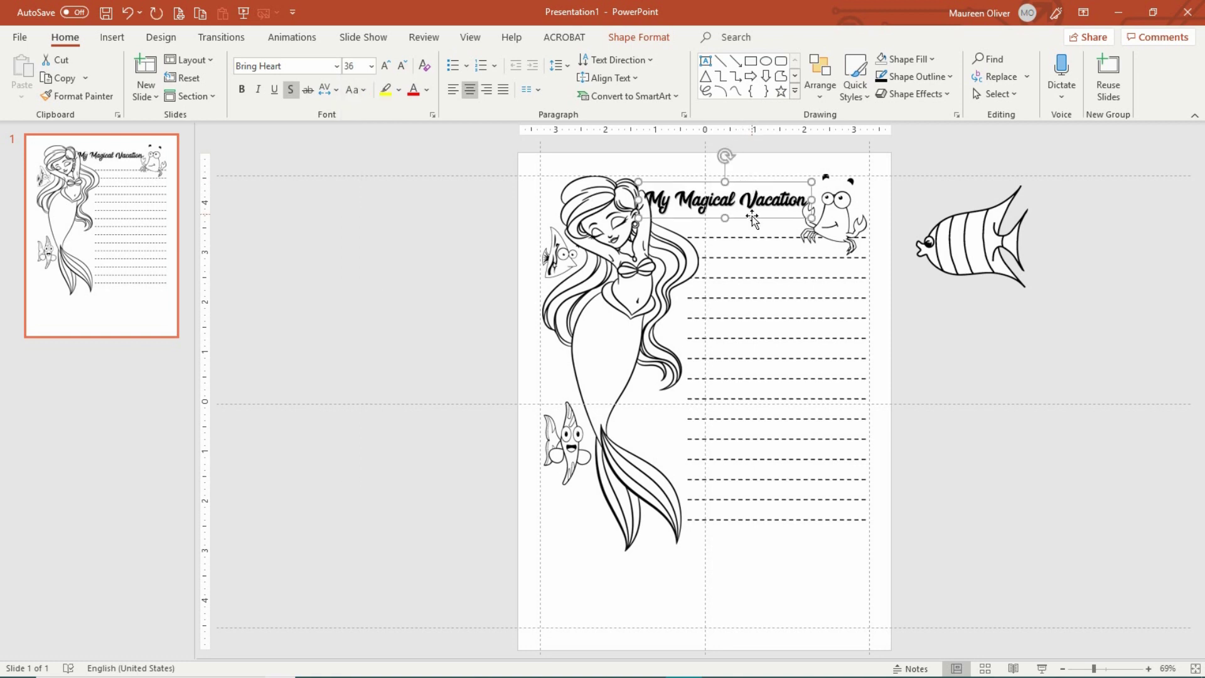
drag(752, 217, 756, 204)
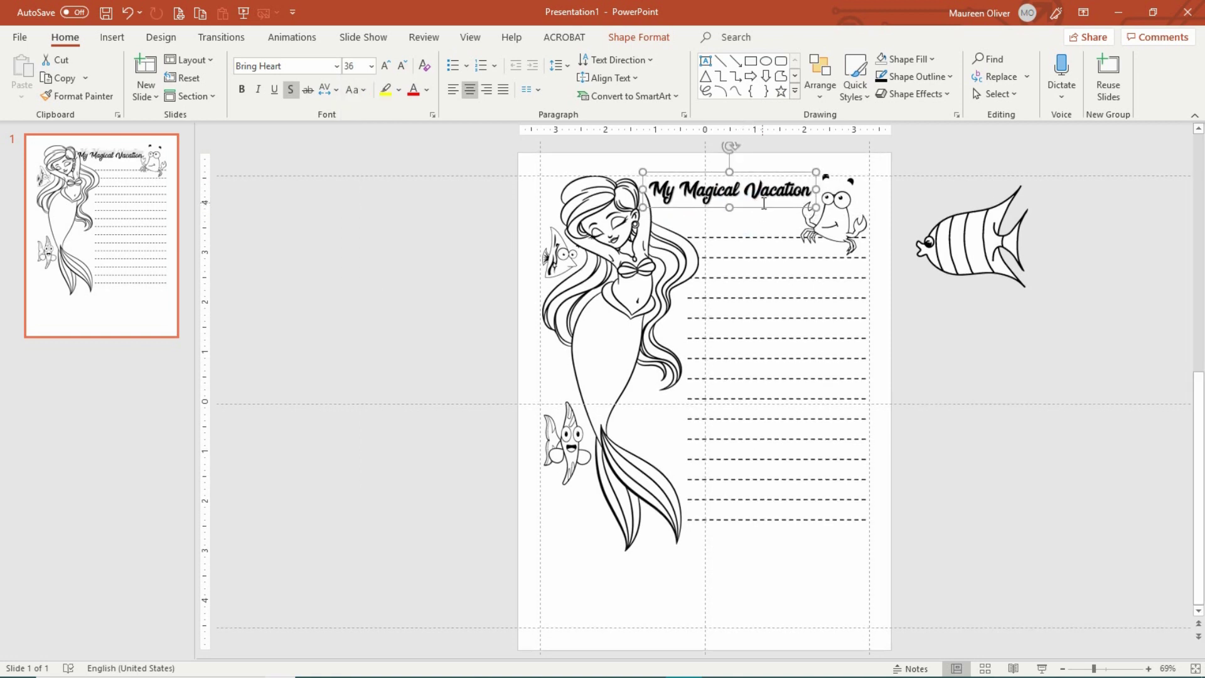
click(857, 219)
key(ctrl+z)
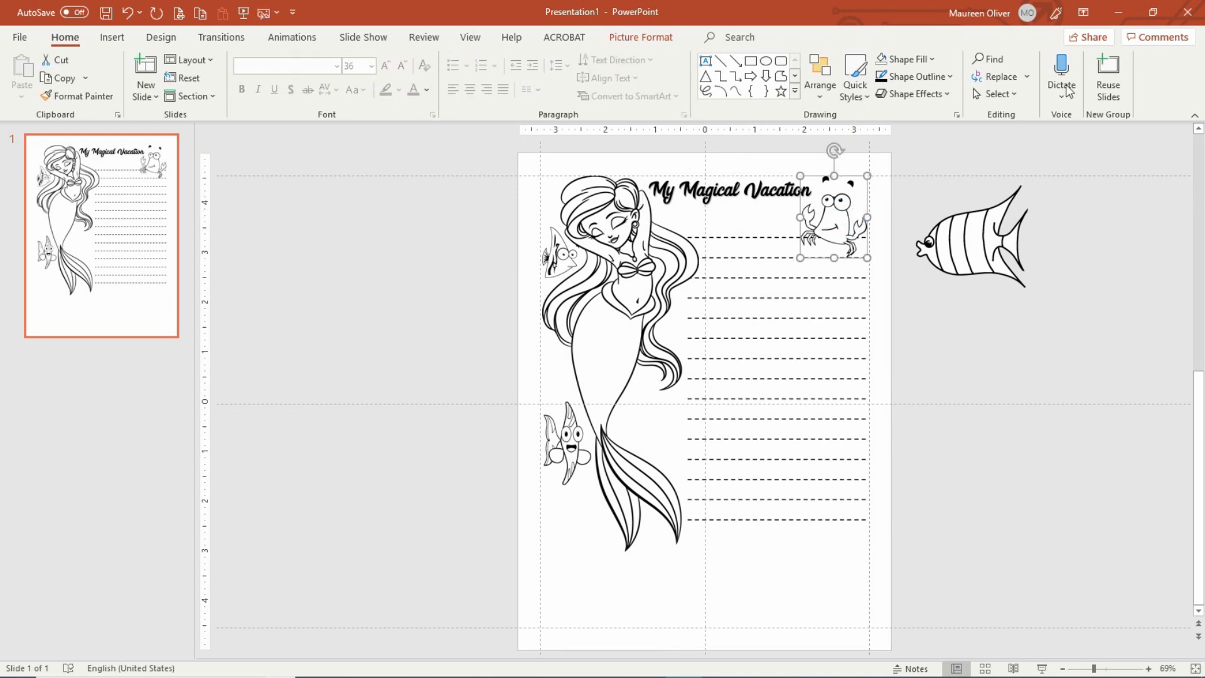
click(319, 268)
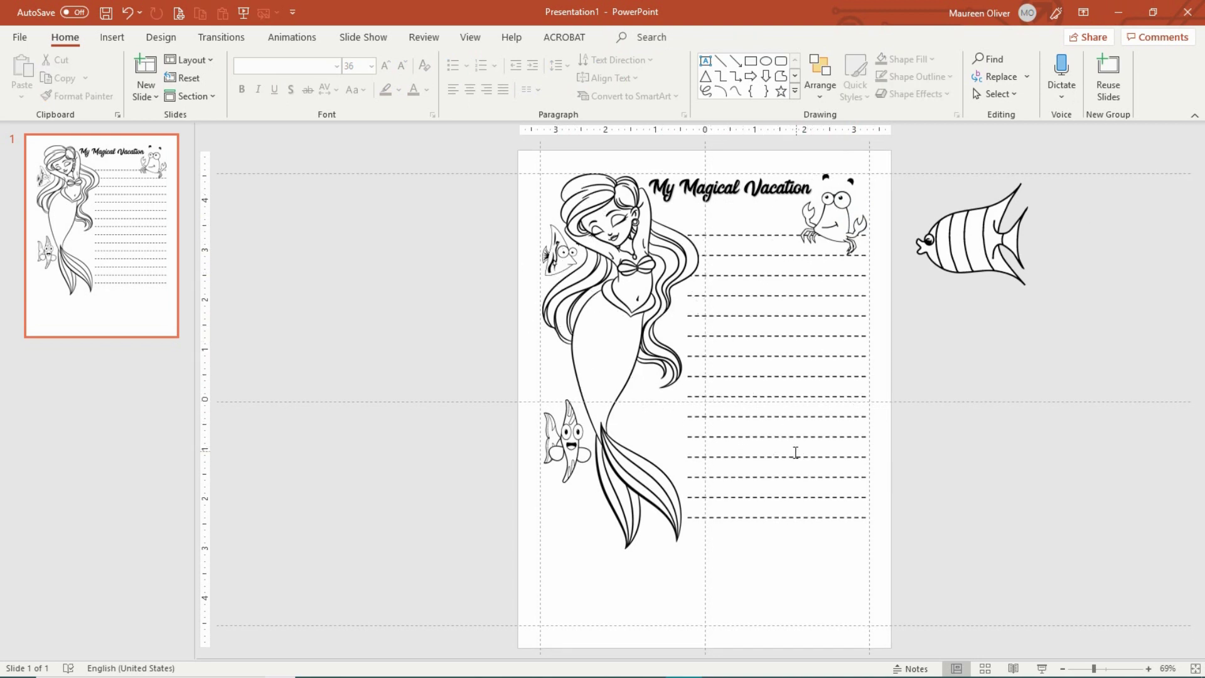
Step: Draw a rectangle across the slide bottom and raise its top edge to 1.74 by 6.53 inches
click(106, 35)
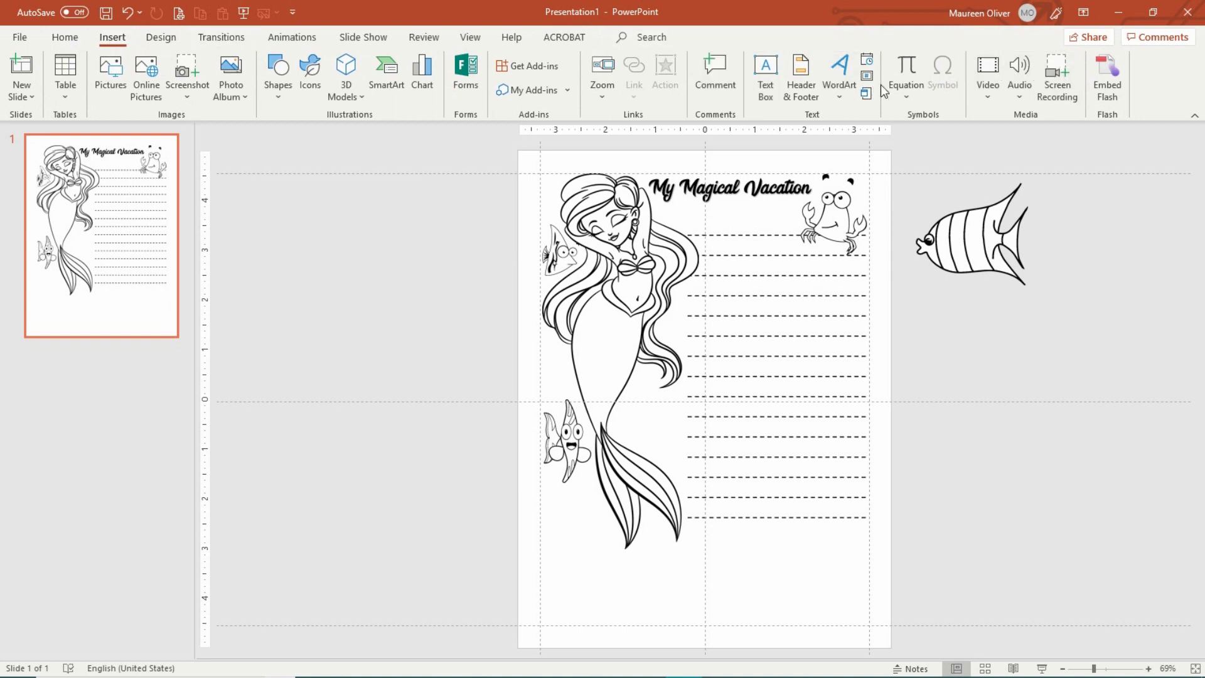
click(278, 73)
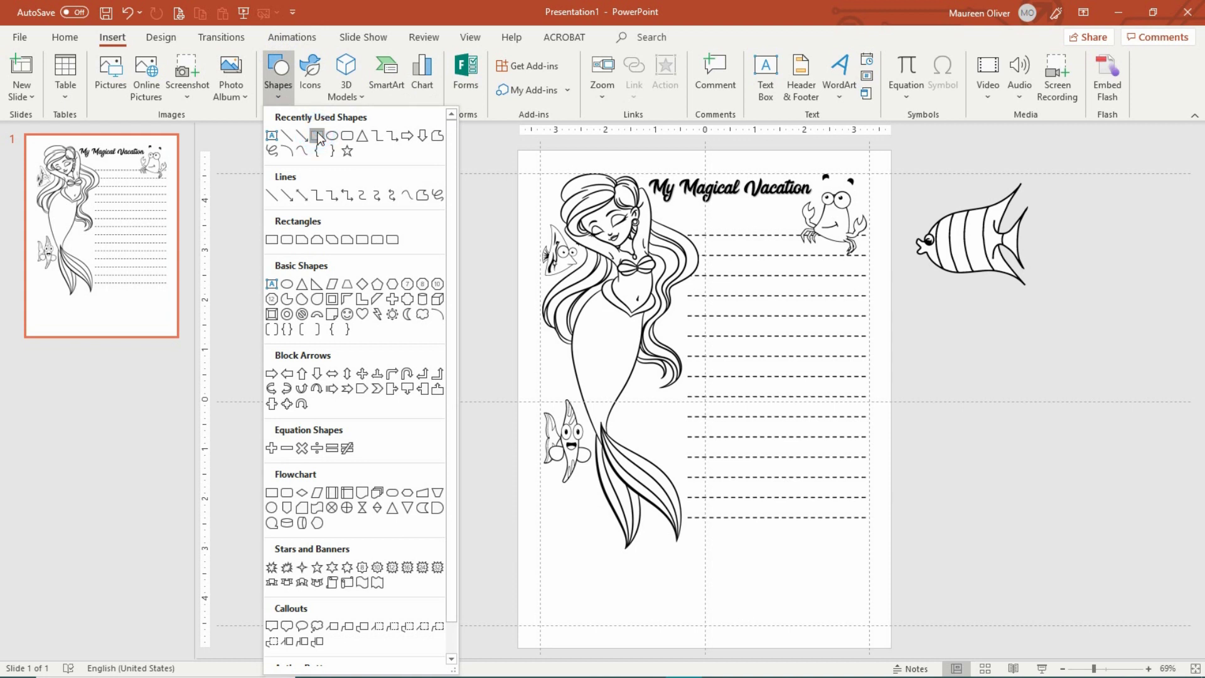
click(318, 136)
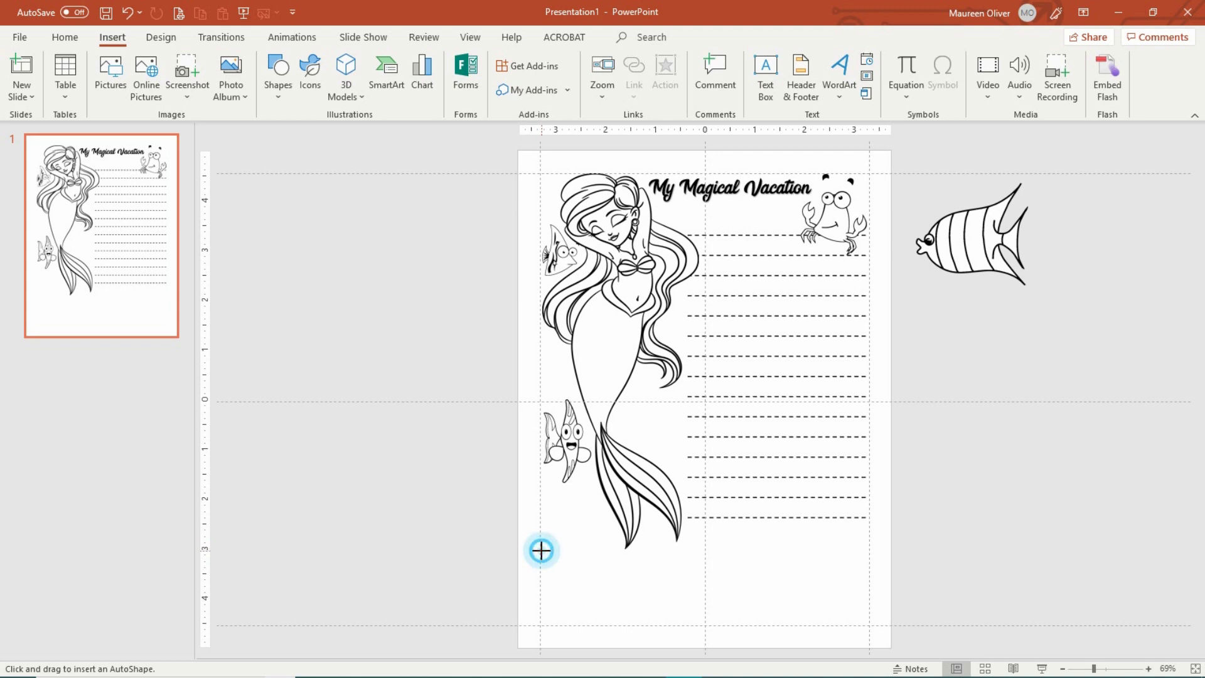
drag(542, 550, 867, 625)
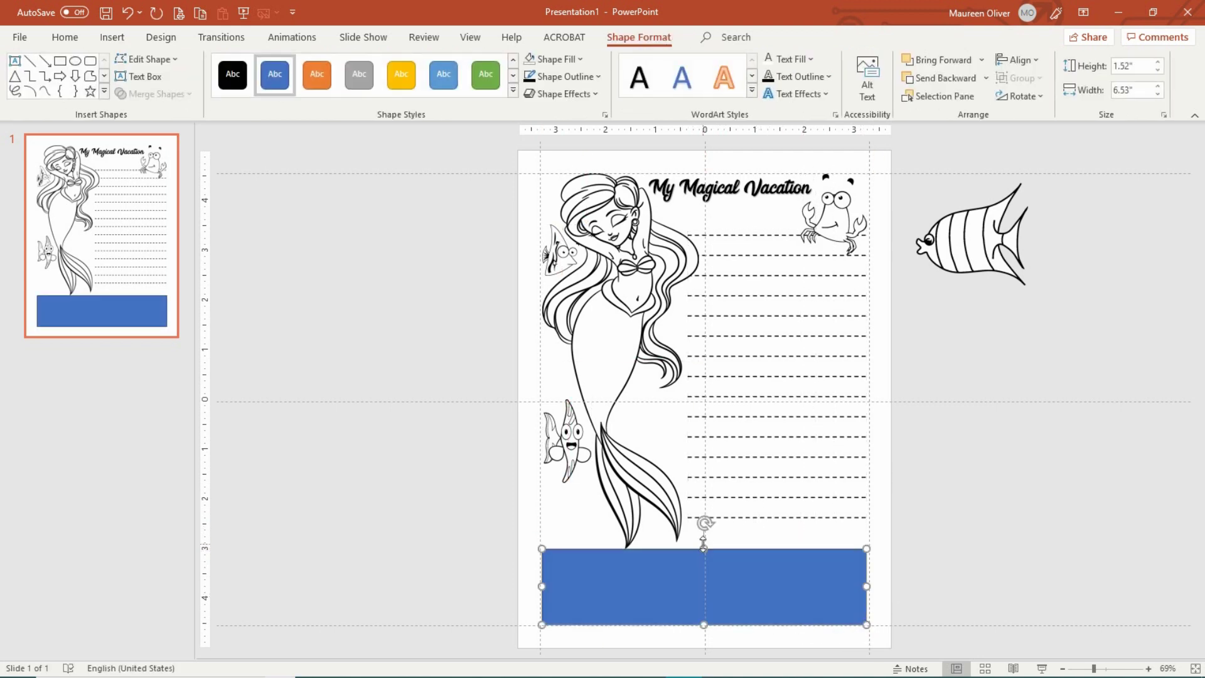
drag(704, 548, 707, 533)
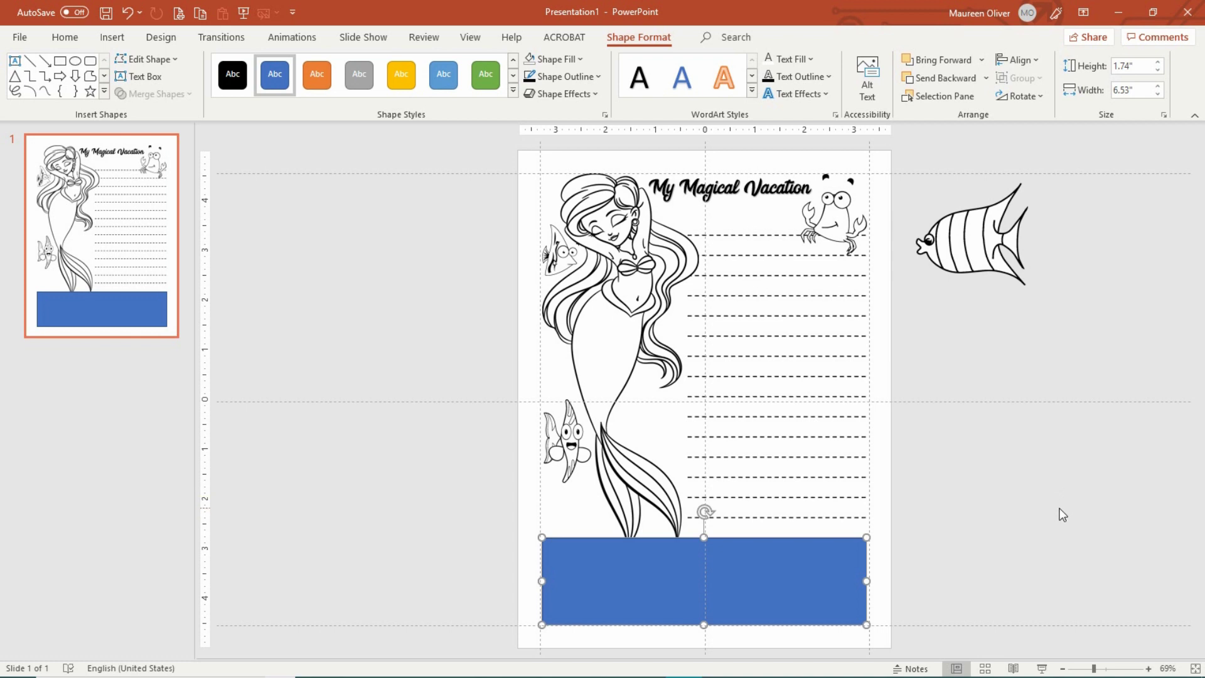
Step: Give the bottom rectangle a white fill and a black dashed outline
click(578, 58)
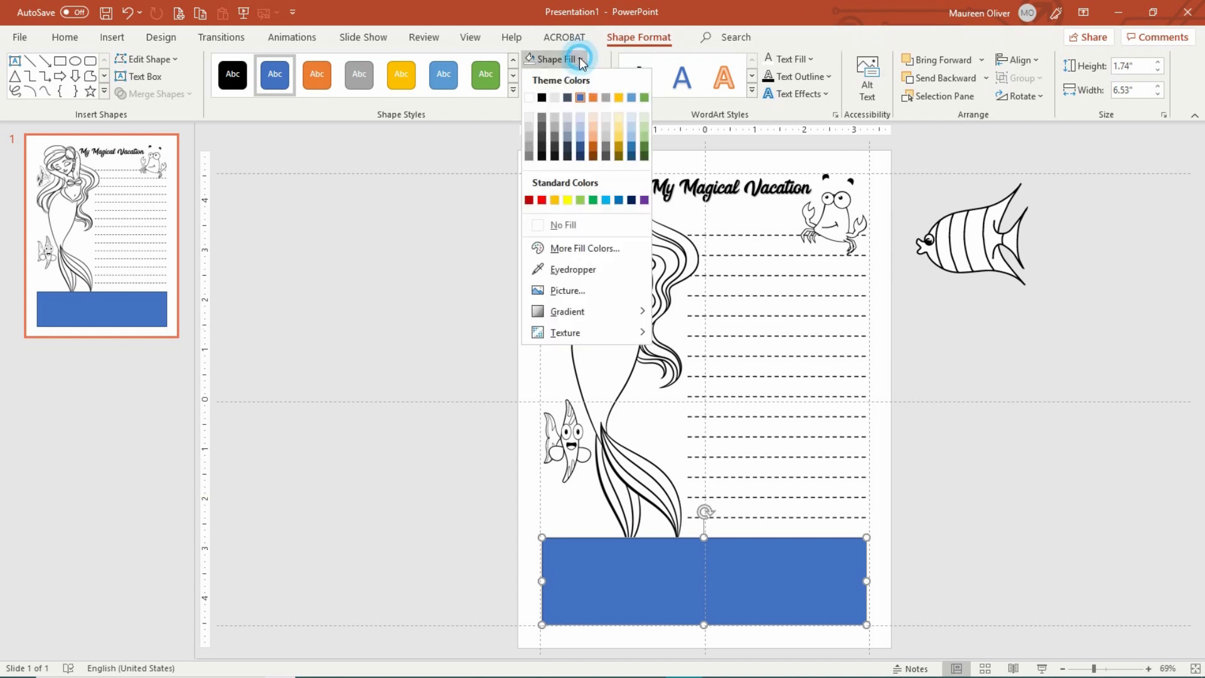
click(529, 97)
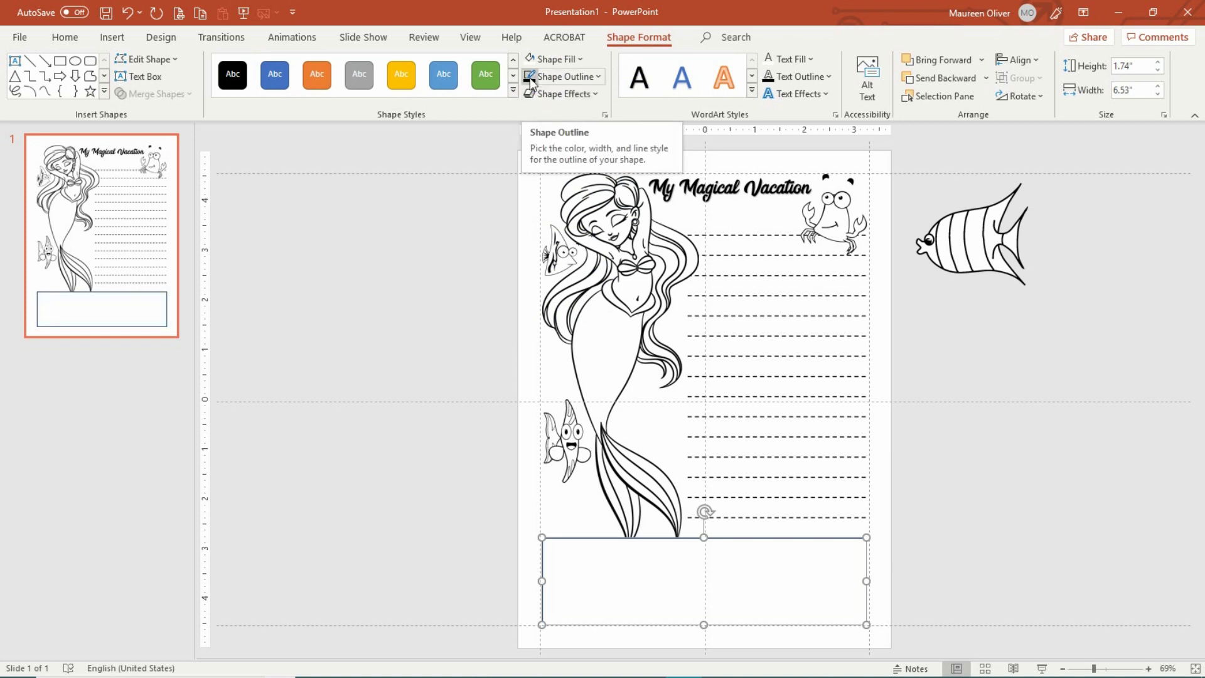
click(530, 78)
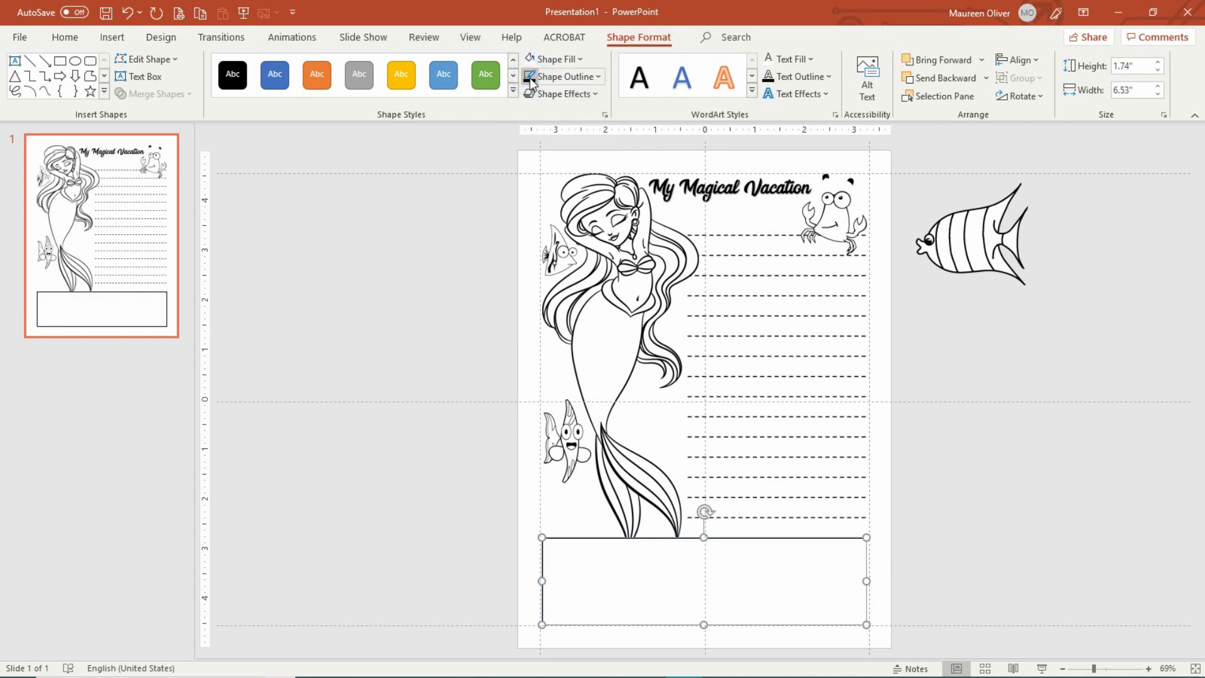
click(600, 77)
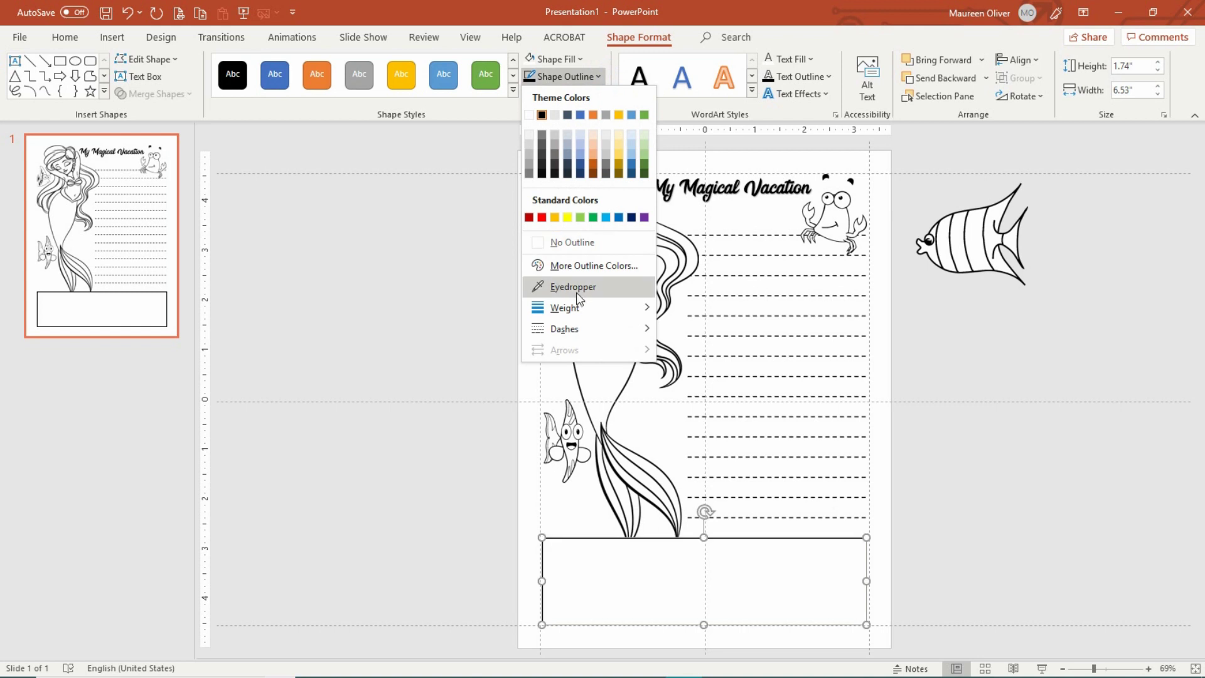
mouse_move(578, 331)
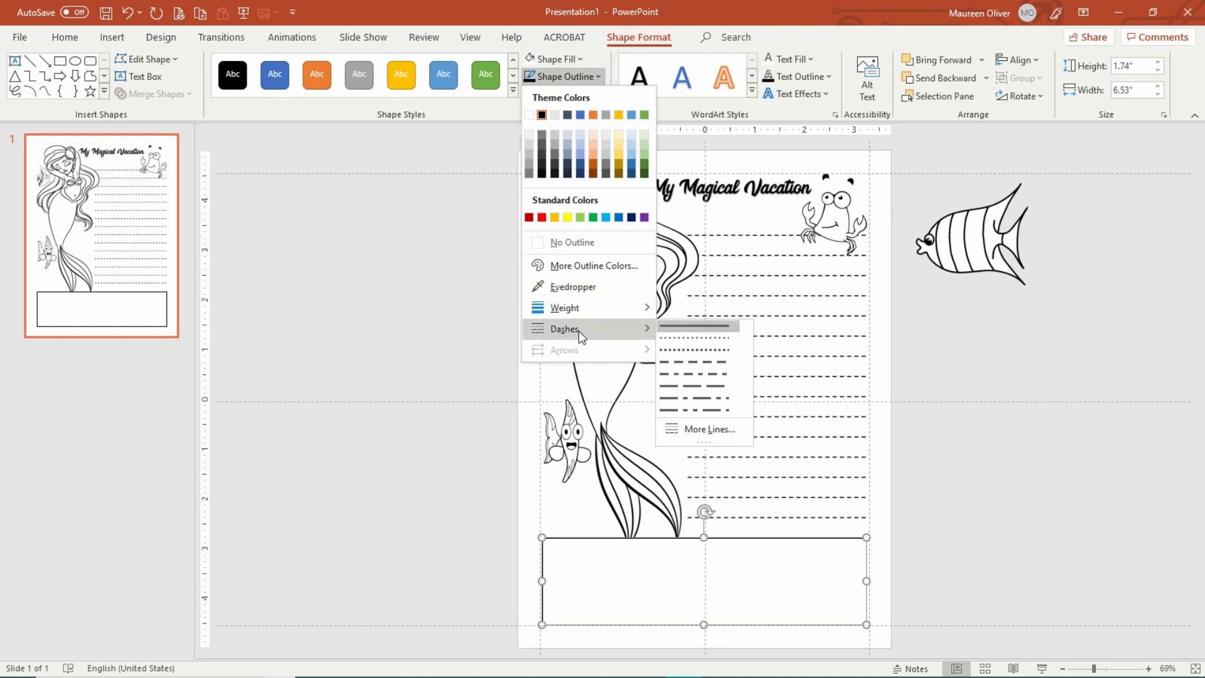
click(697, 362)
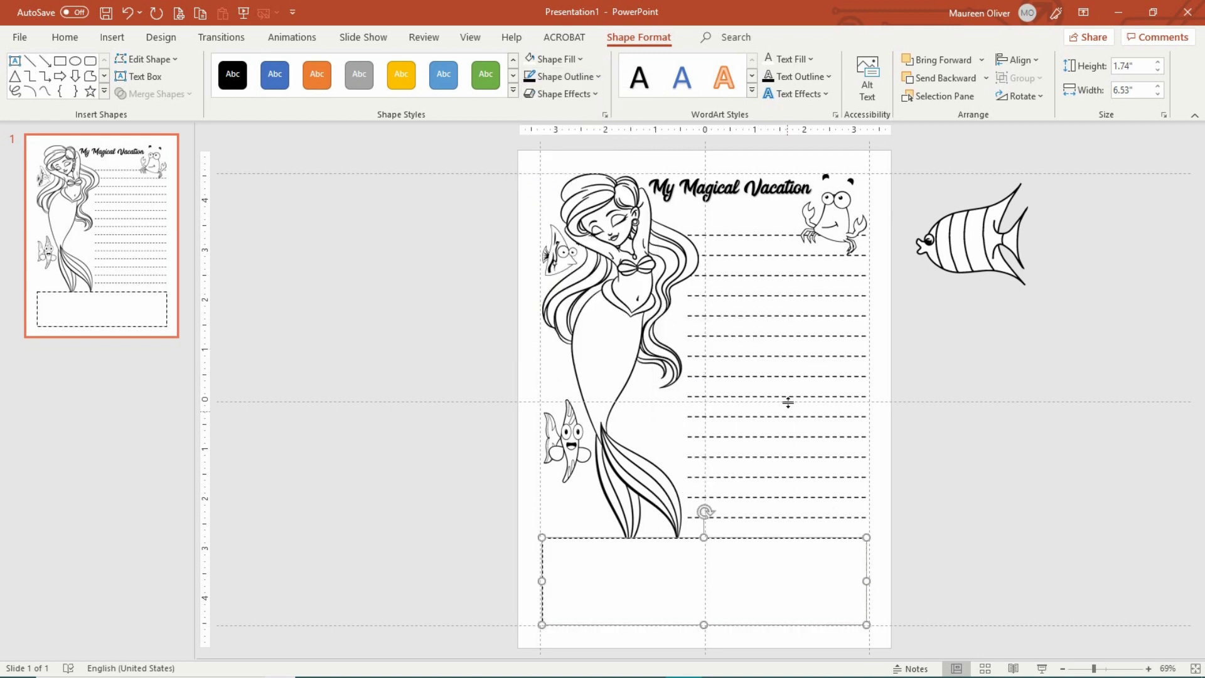
click(1031, 487)
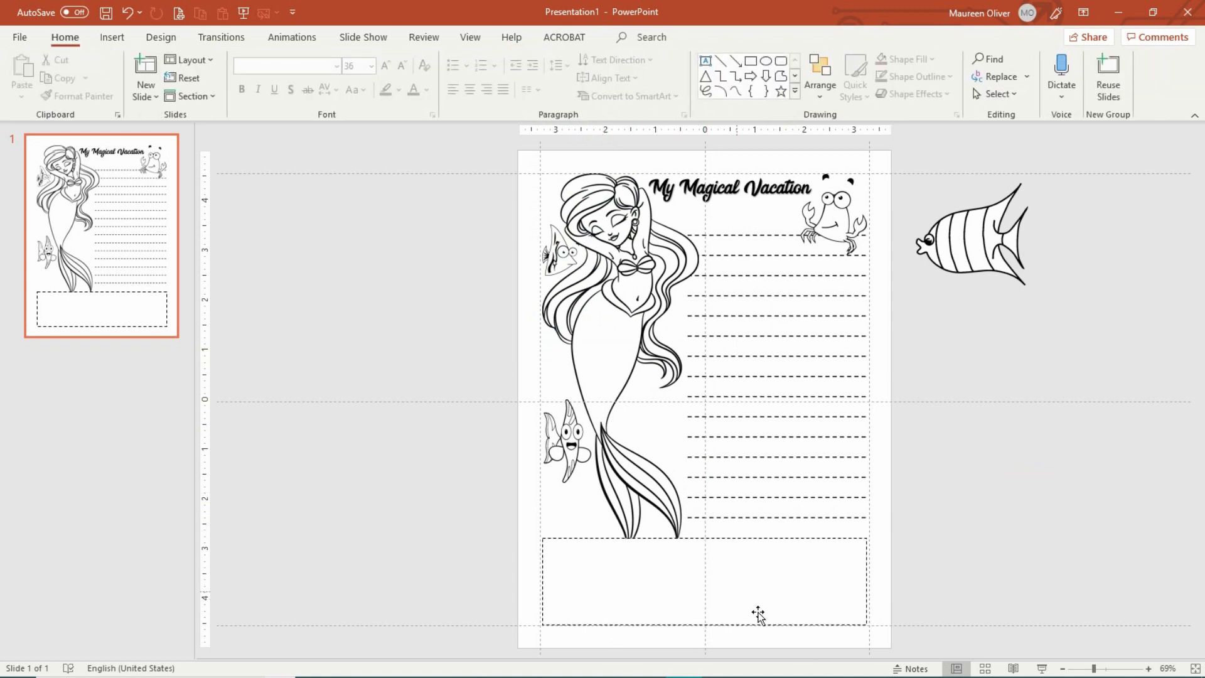
Step: Thicken the rectangle's dashed outline to 2¼ pt
click(808, 541)
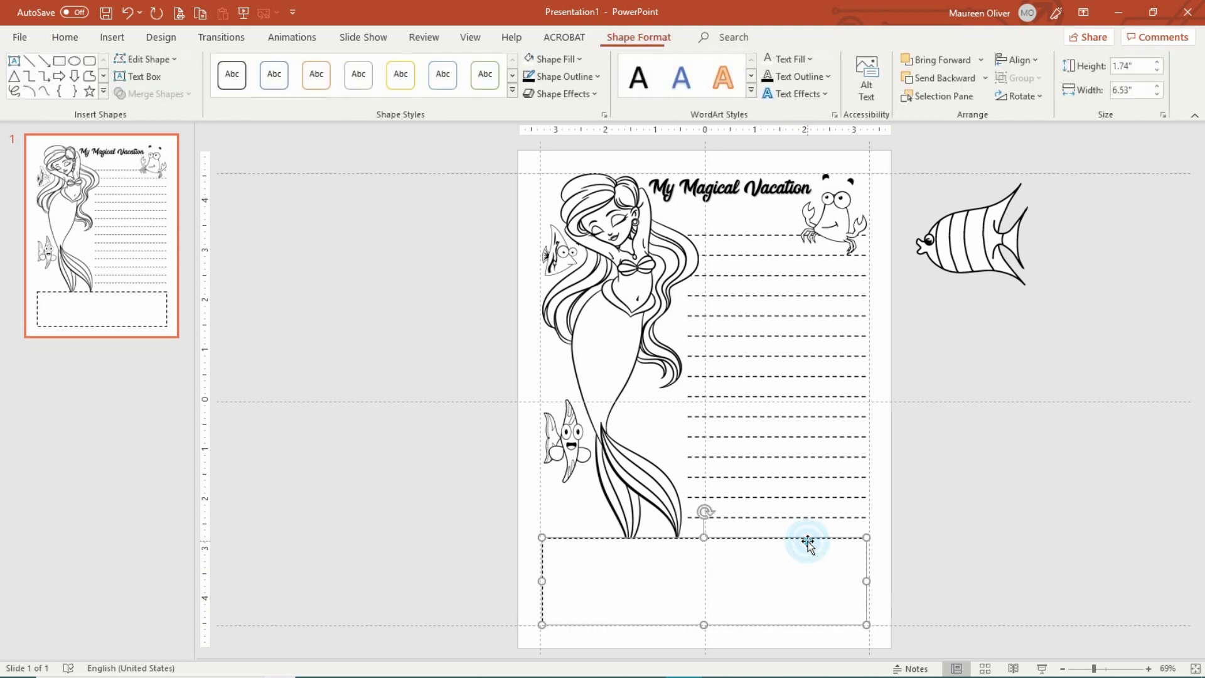
click(599, 78)
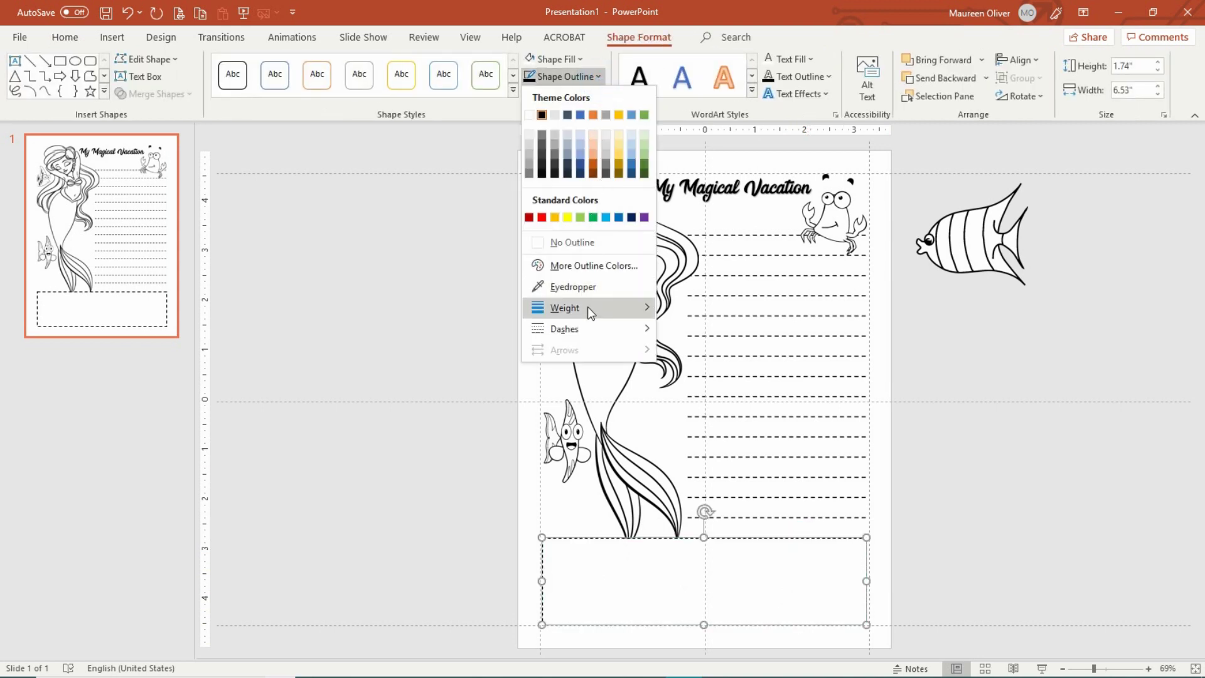
mouse_move(588, 308)
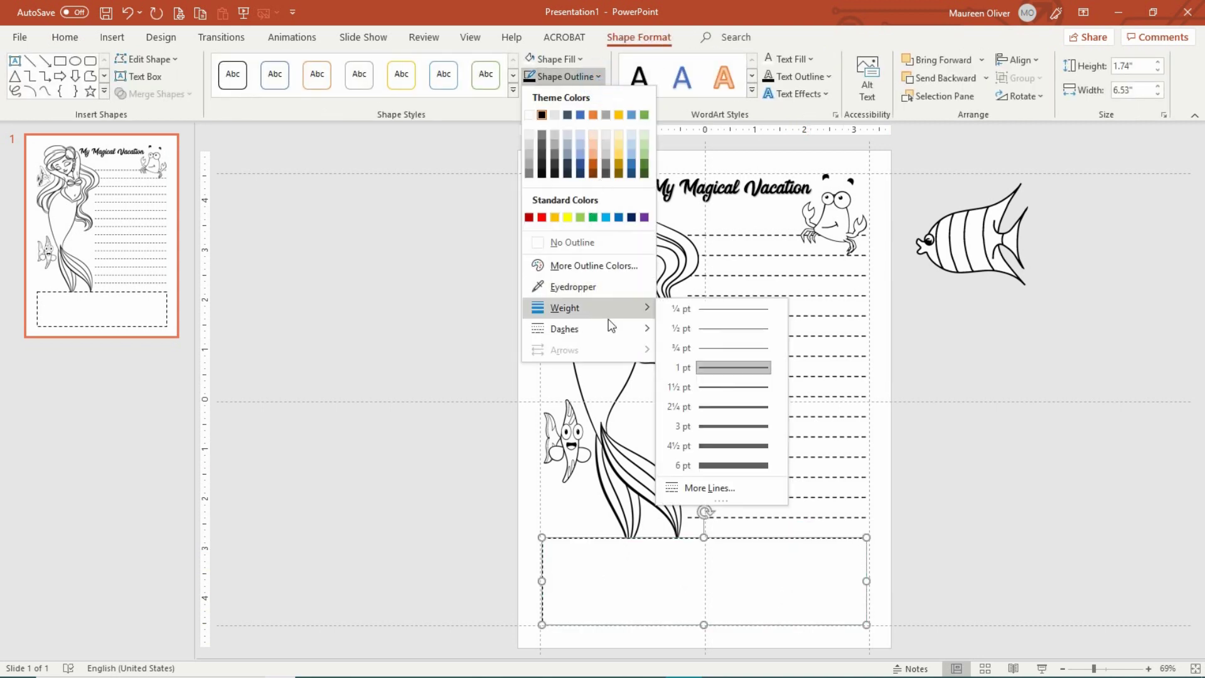
click(721, 411)
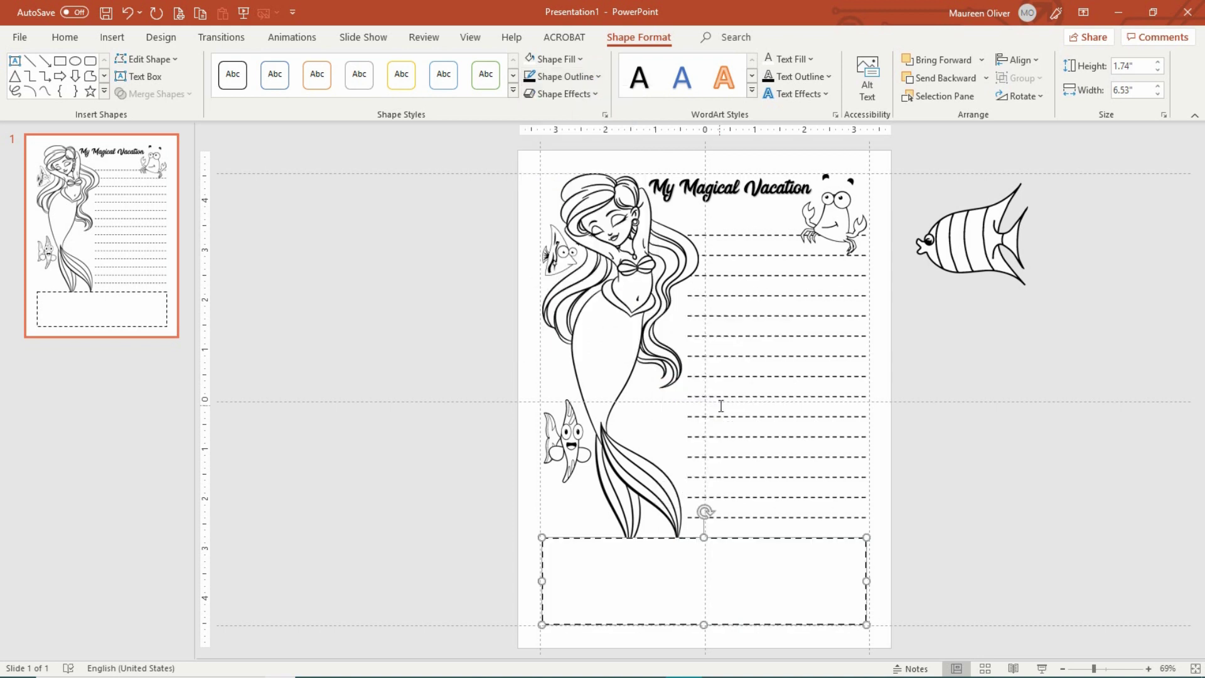
click(951, 455)
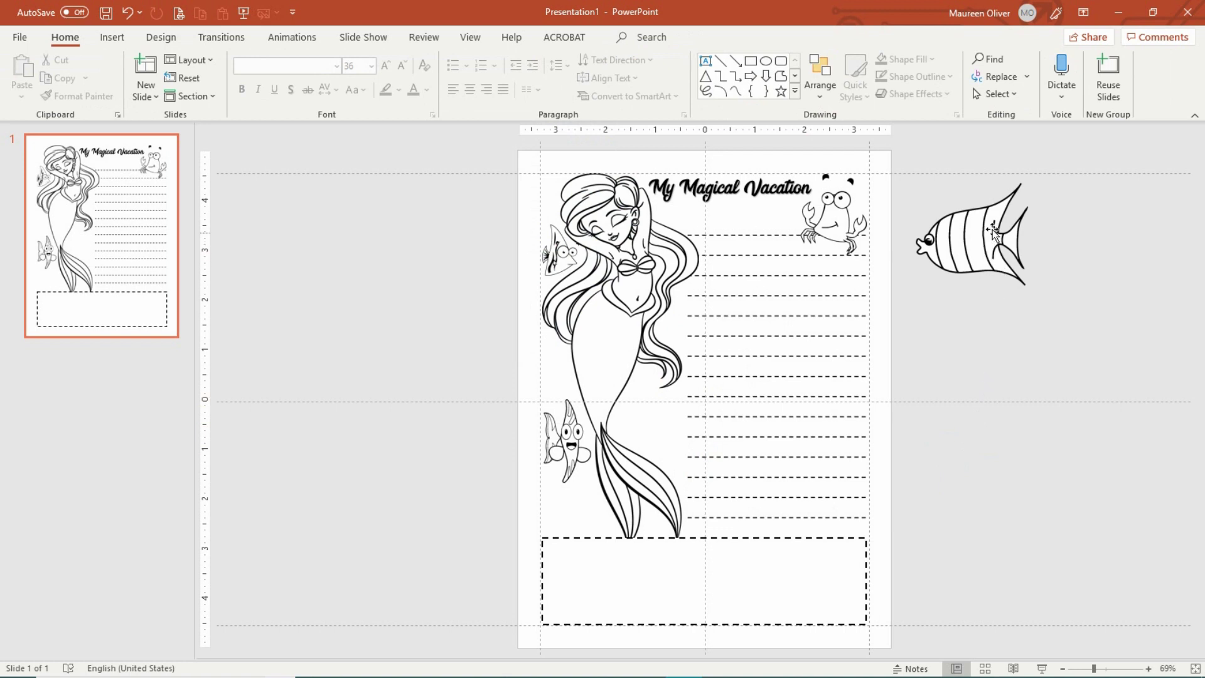
Step: Bring the mermaid picture to the front so her tail overlaps the dashed drawing box
click(669, 522)
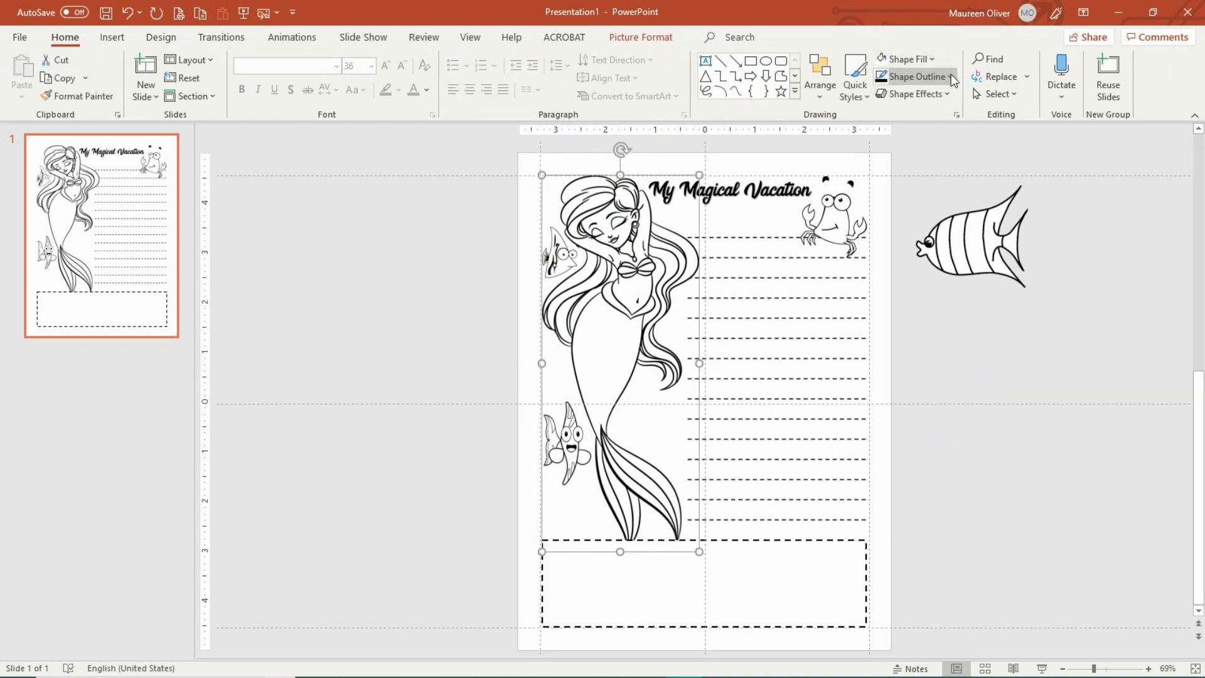
click(827, 97)
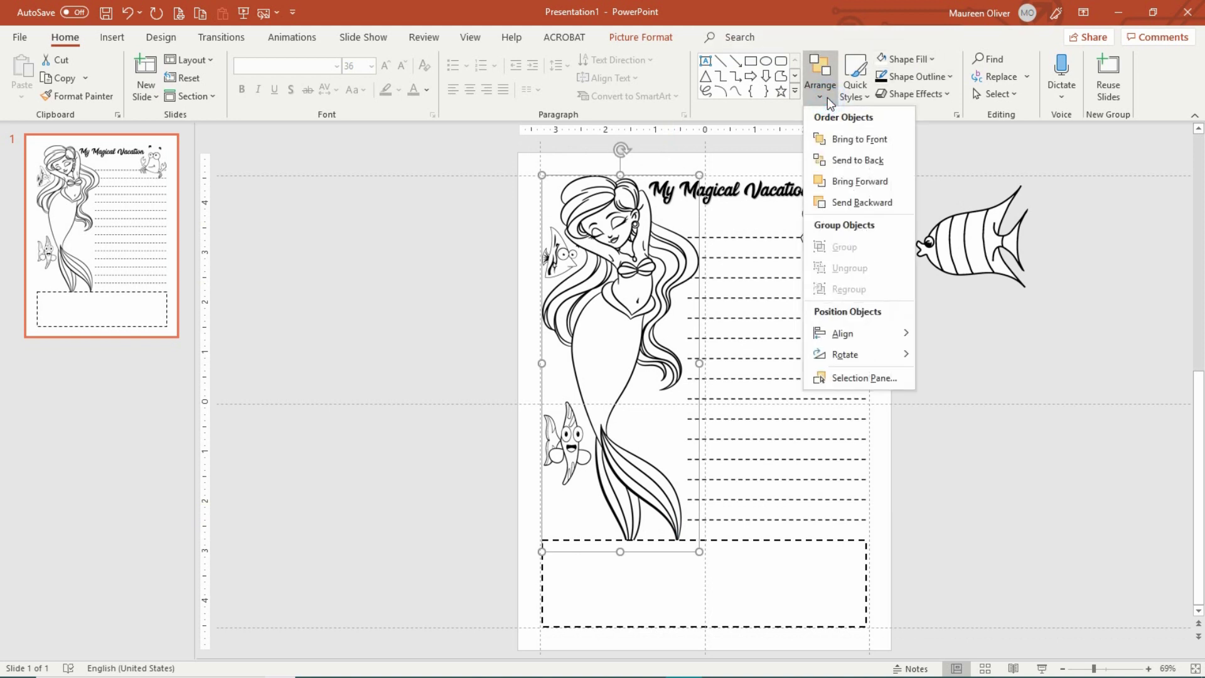
click(860, 333)
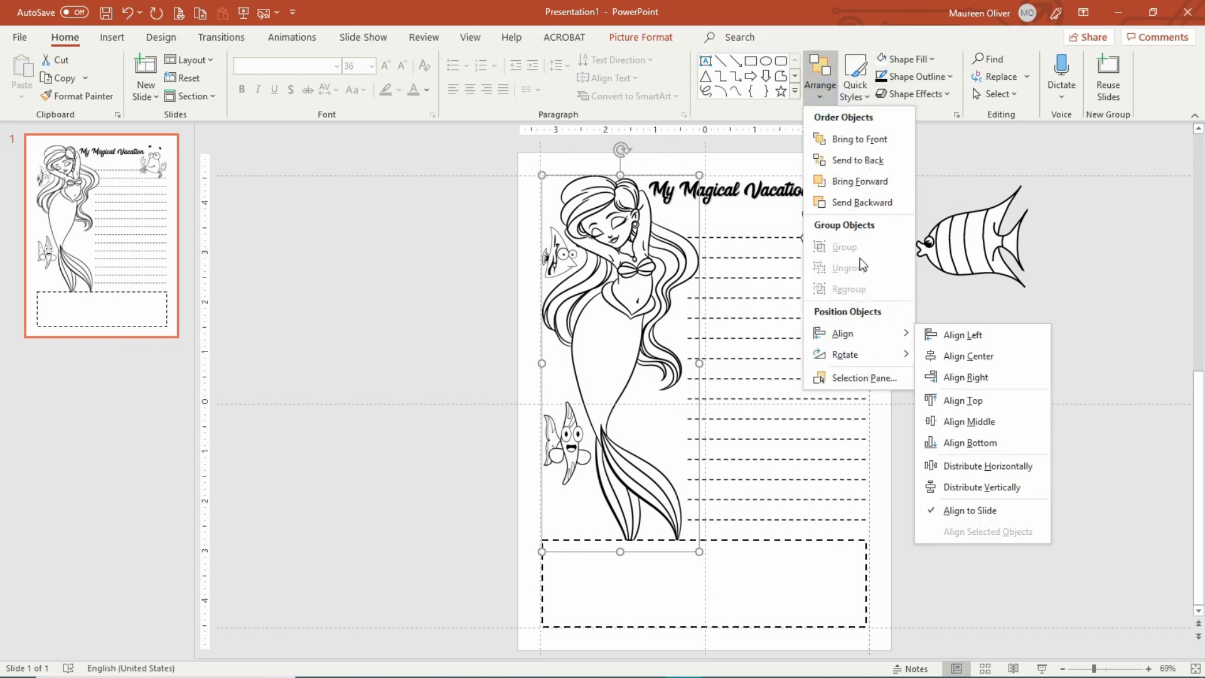
click(871, 141)
click(1005, 532)
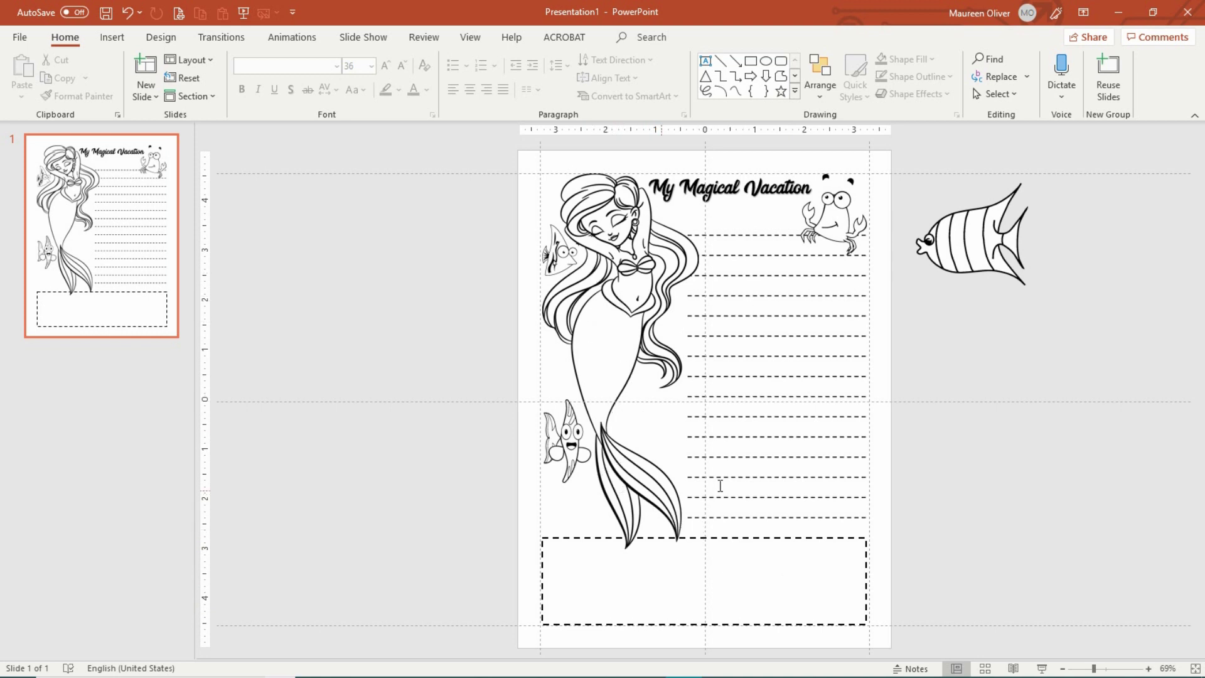
Step: Shrink the striped fish beside the mermaid's tail and nudge the mermaid down slightly
click(993, 260)
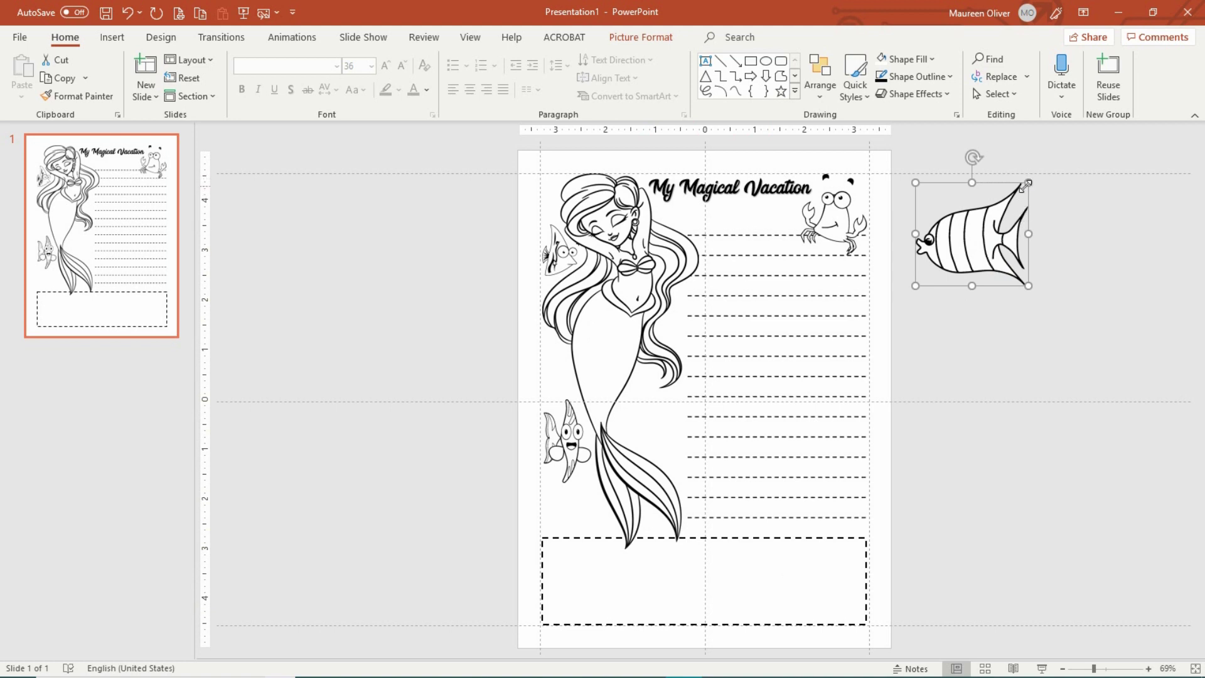
drag(1025, 185, 660, 421)
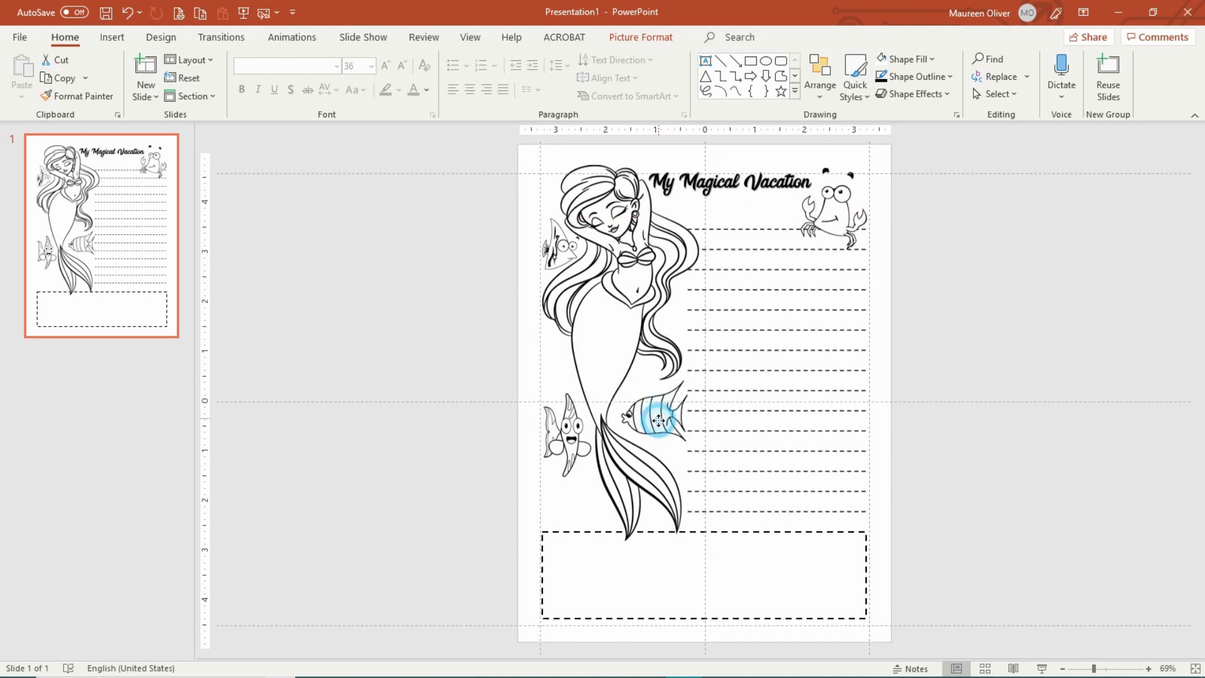
click(602, 295)
key(Down)
key(Down)
key(Down)
key(Down)
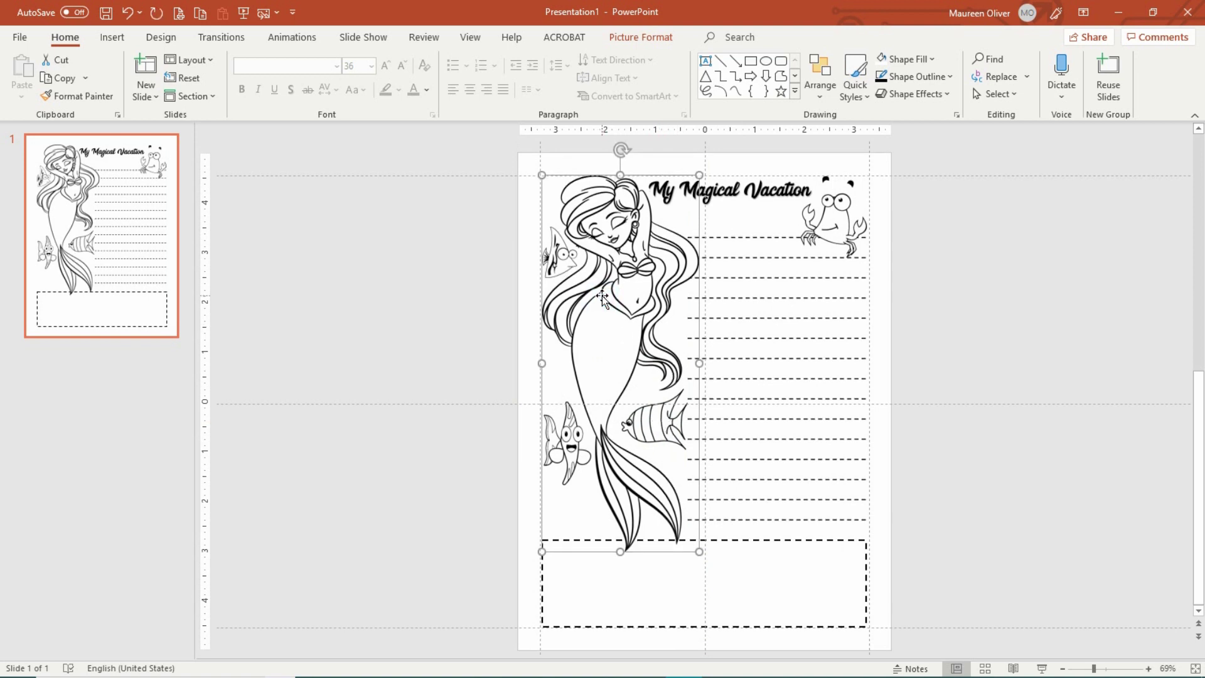
click(1095, 358)
click(649, 416)
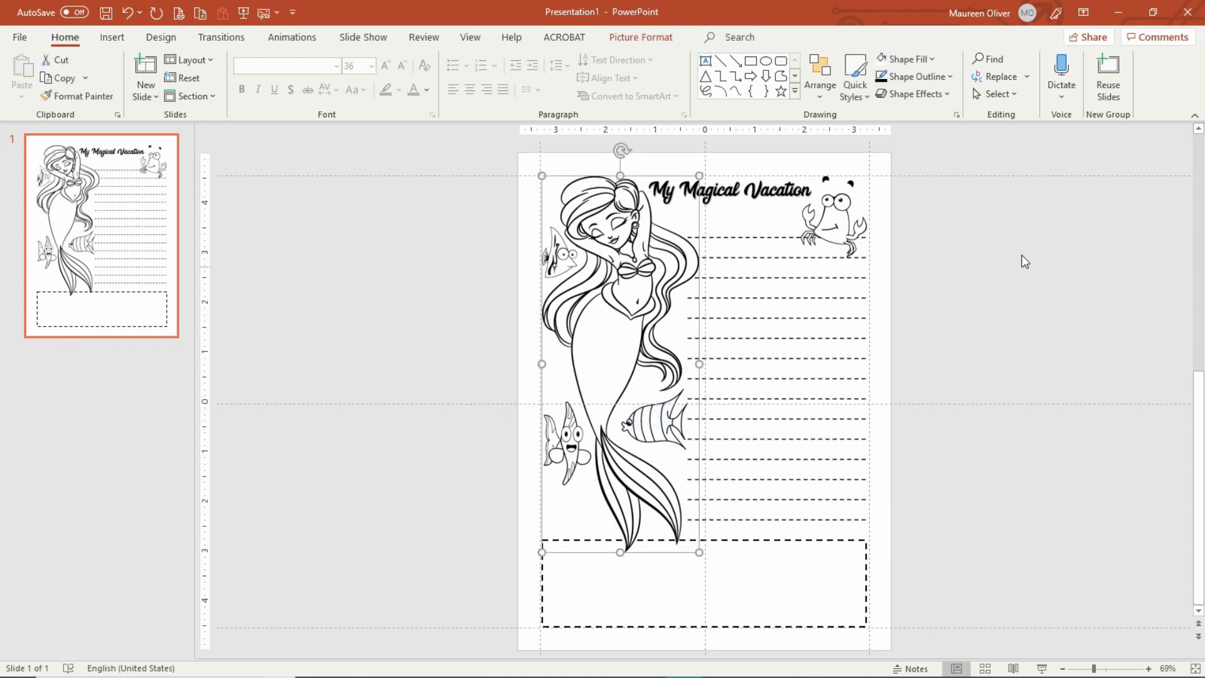
click(972, 345)
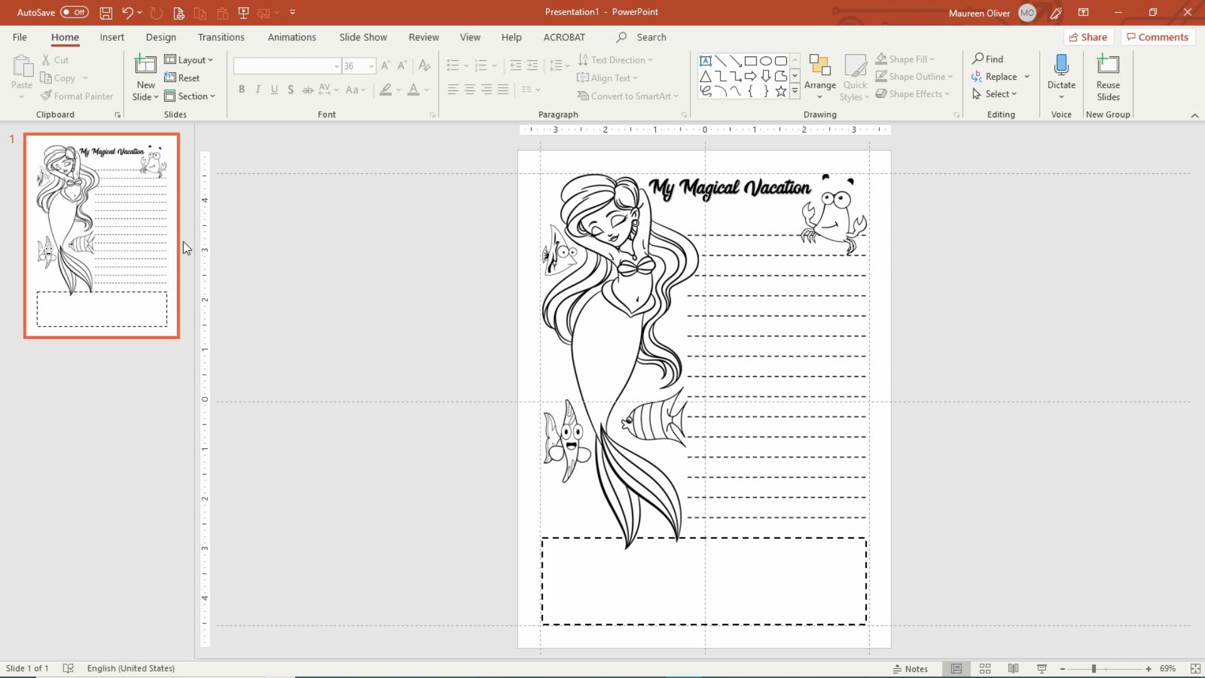
Step: Add a new Blank-layout second slide
click(105, 38)
click(22, 94)
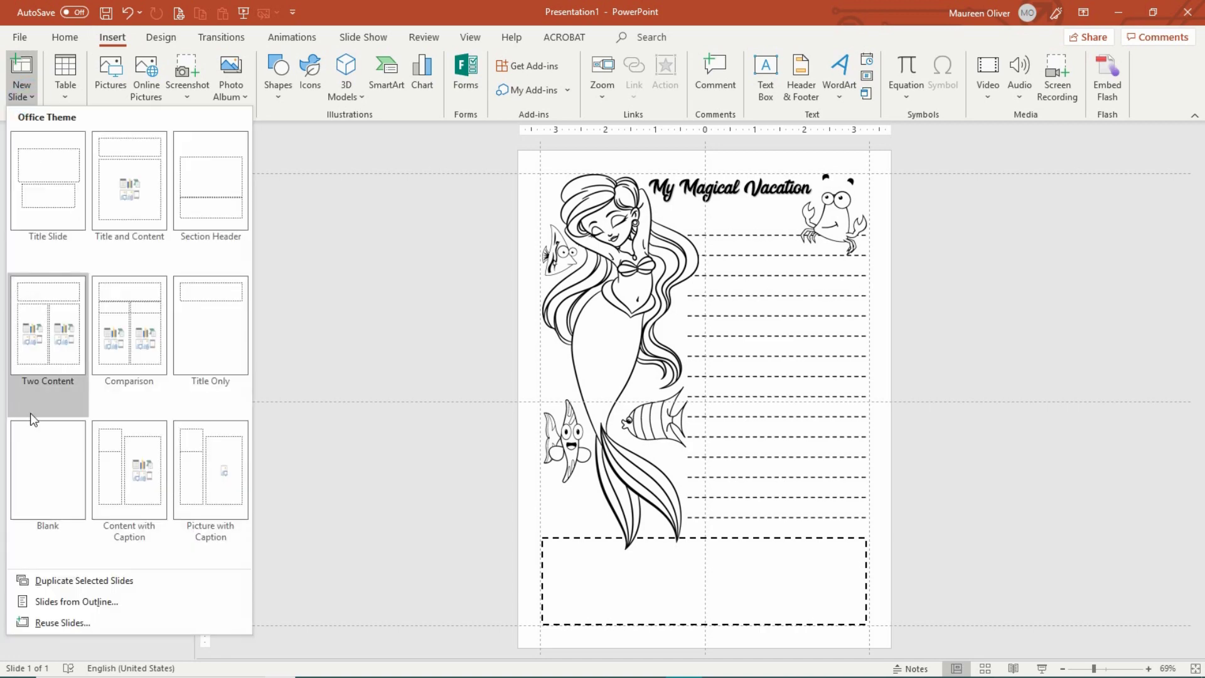
click(47, 482)
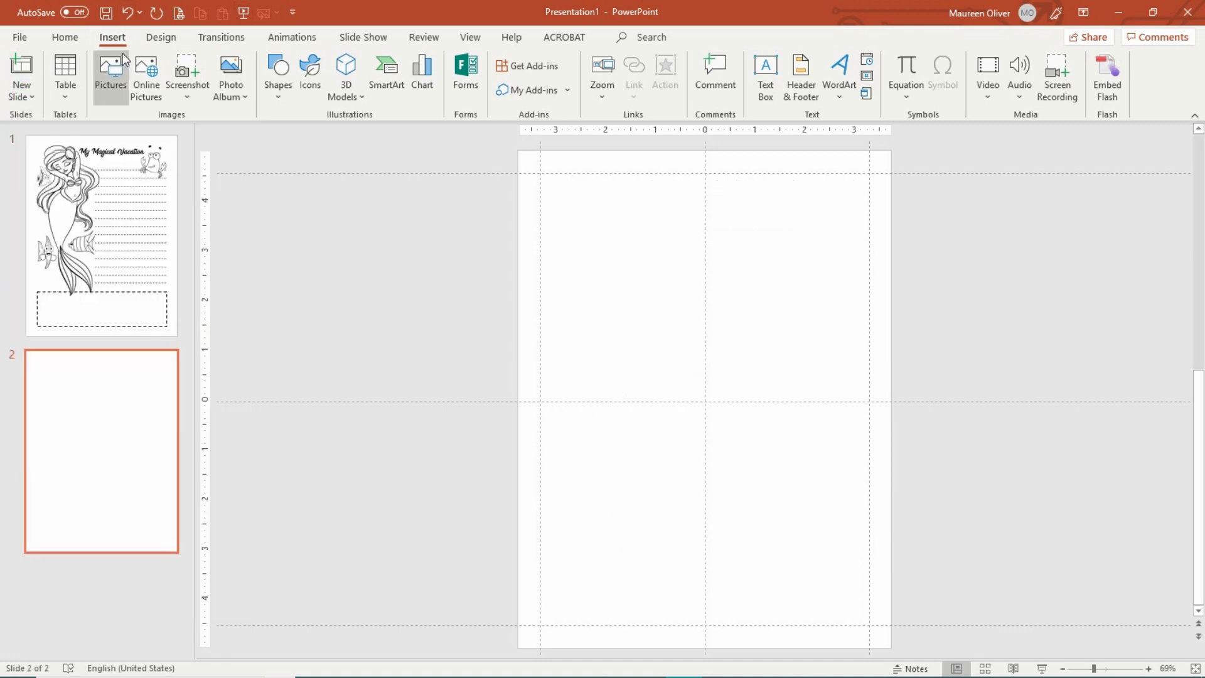
Step: Insert 02.png from the ELEPHANTS folder and shrink it to 5.3" × 3.19" low on the slide
click(111, 69)
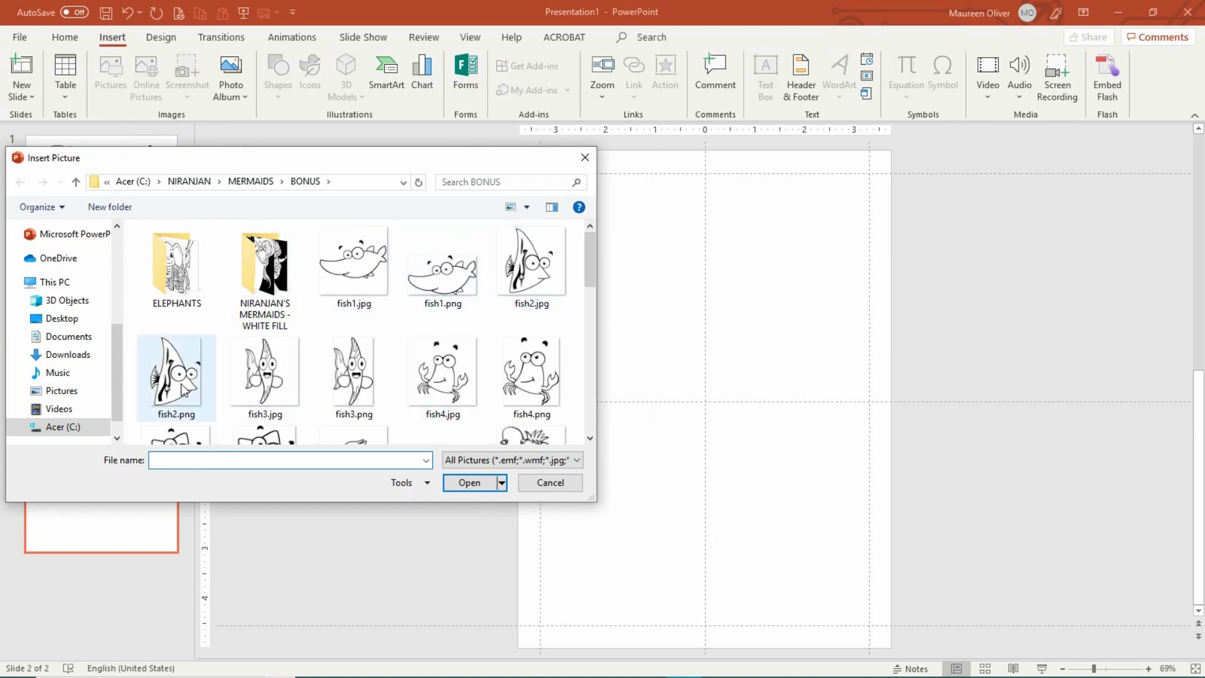
double_click(185, 265)
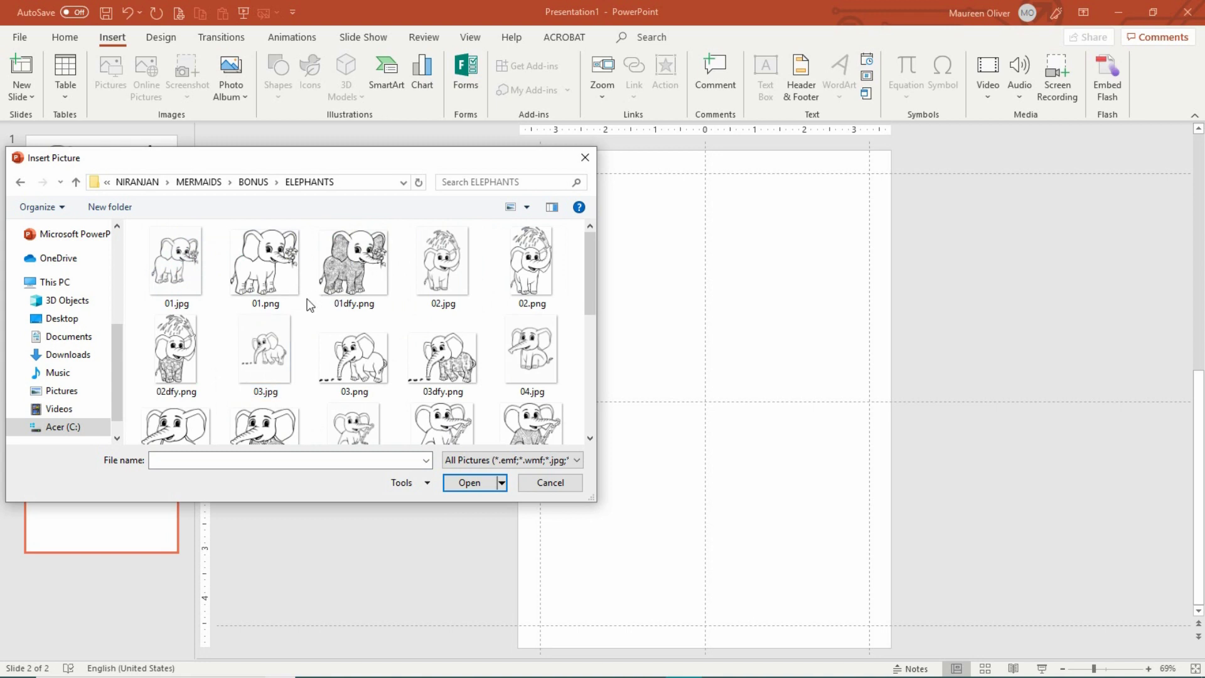
scroll(309, 305, down, 5)
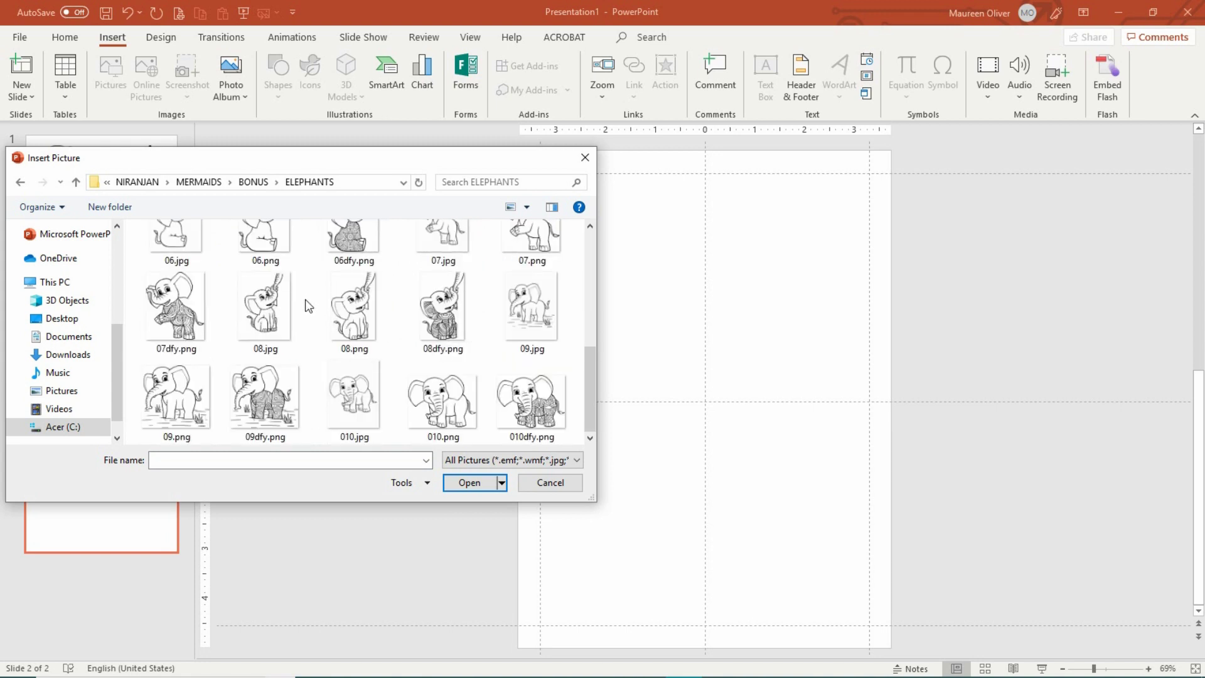
scroll(296, 339, up, 3)
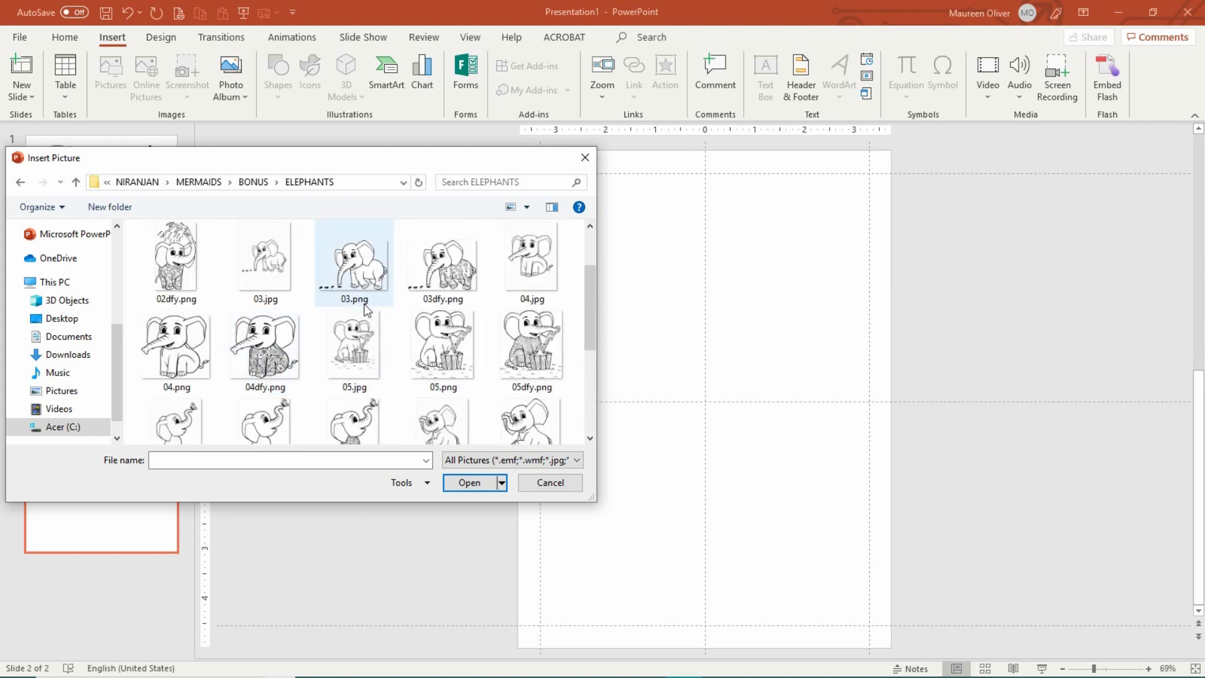
scroll(362, 305, down, 1)
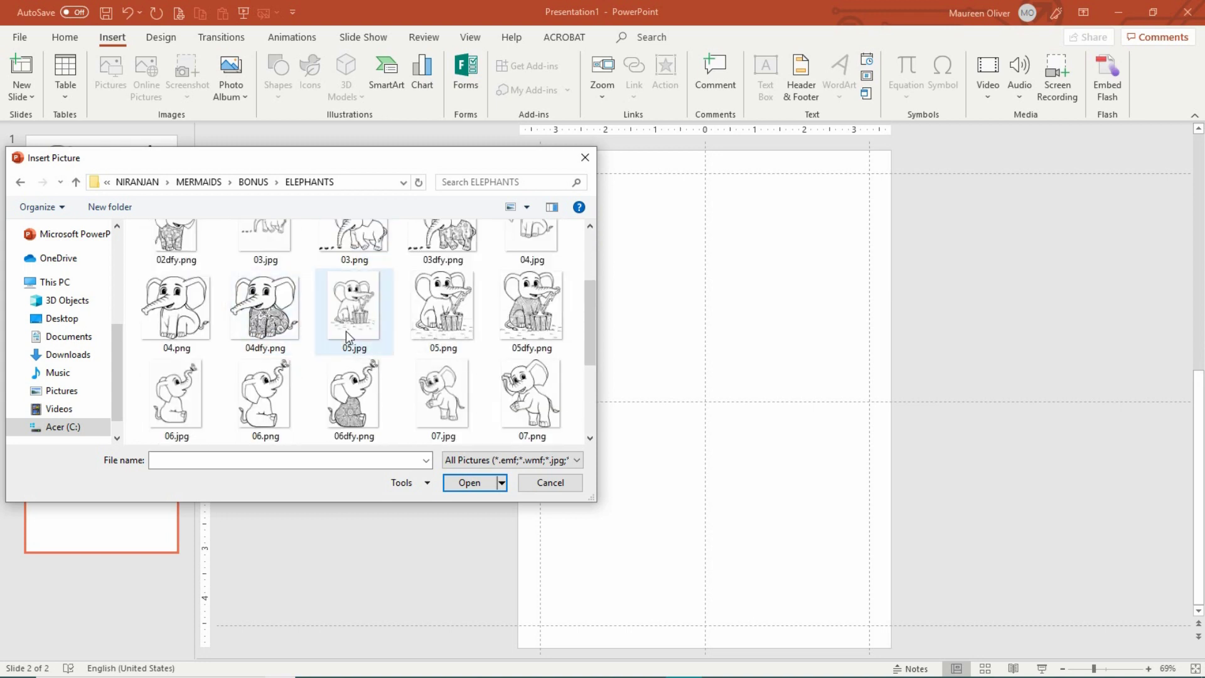
scroll(345, 330, up, 1)
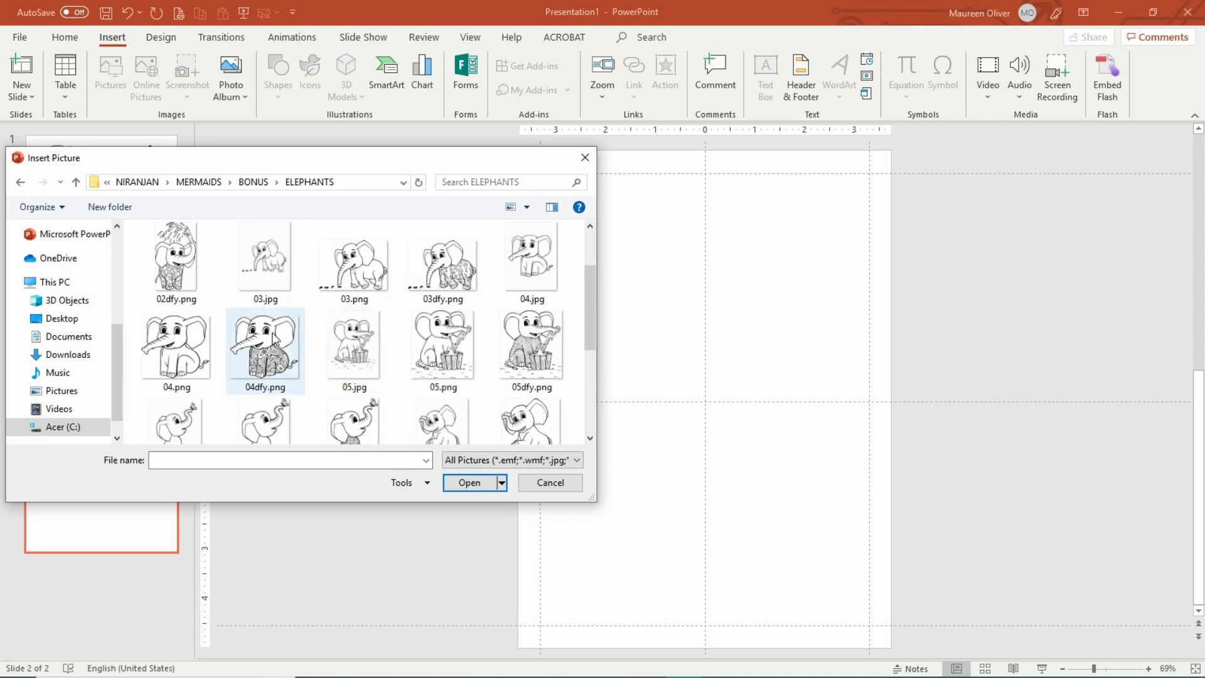
scroll(318, 336, up, 2)
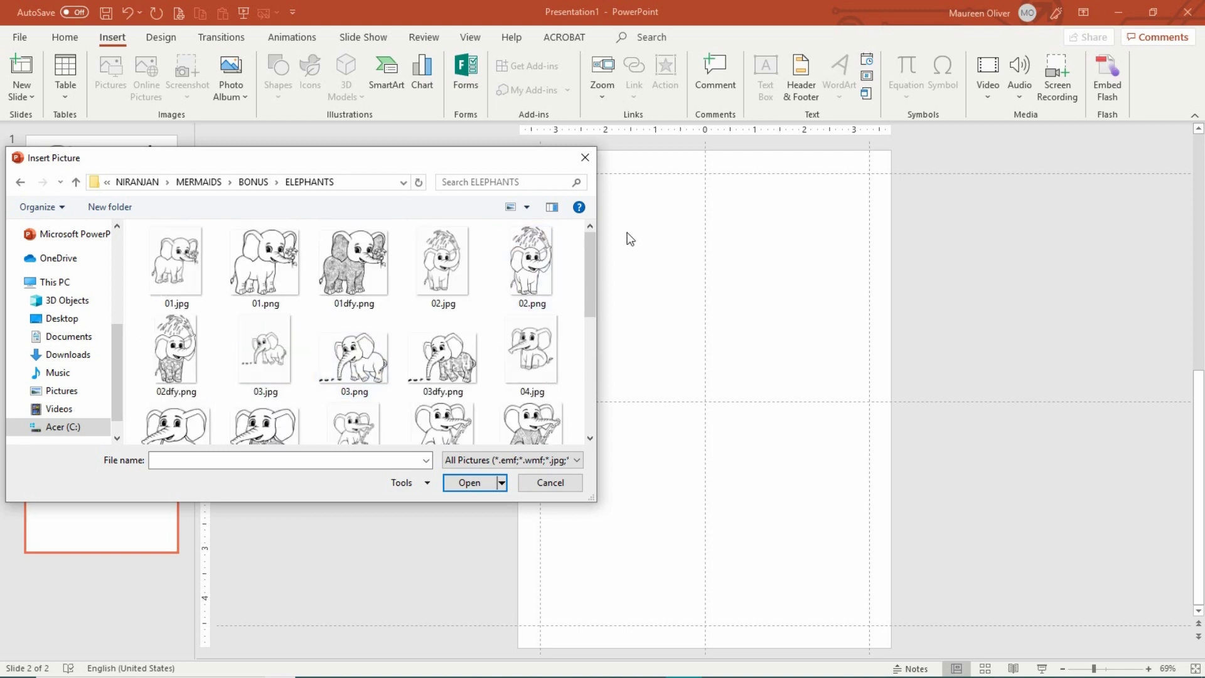
double_click(532, 257)
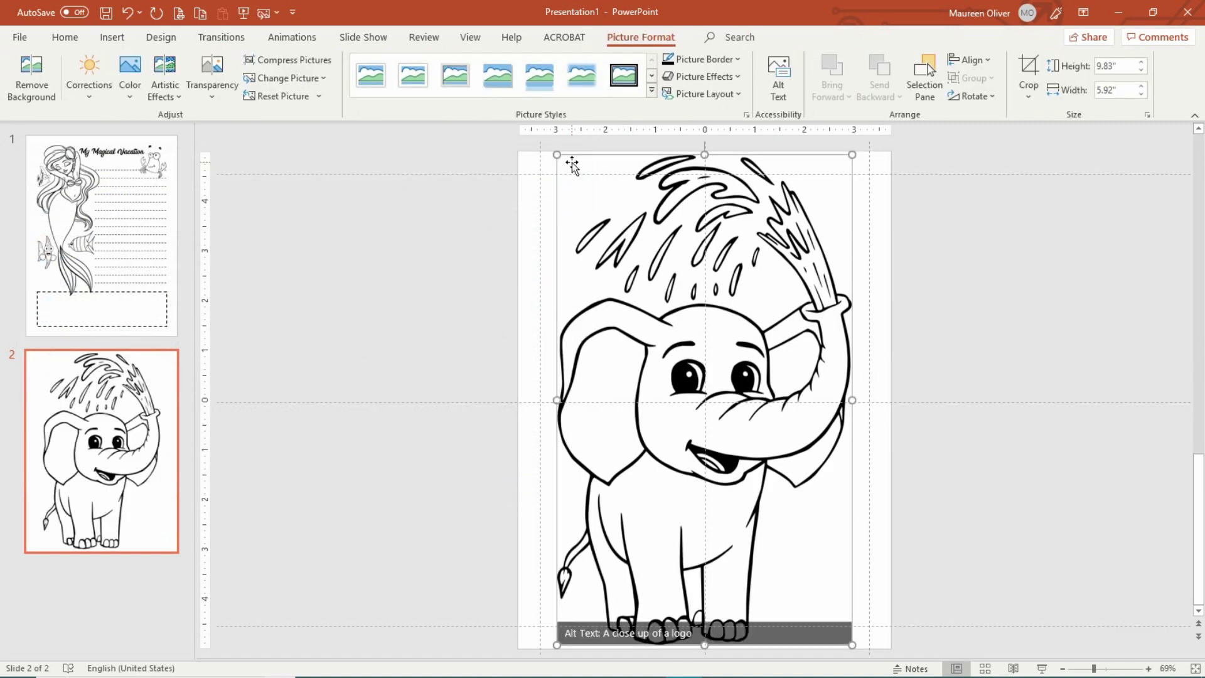
drag(557, 155, 700, 373)
drag(780, 511, 719, 501)
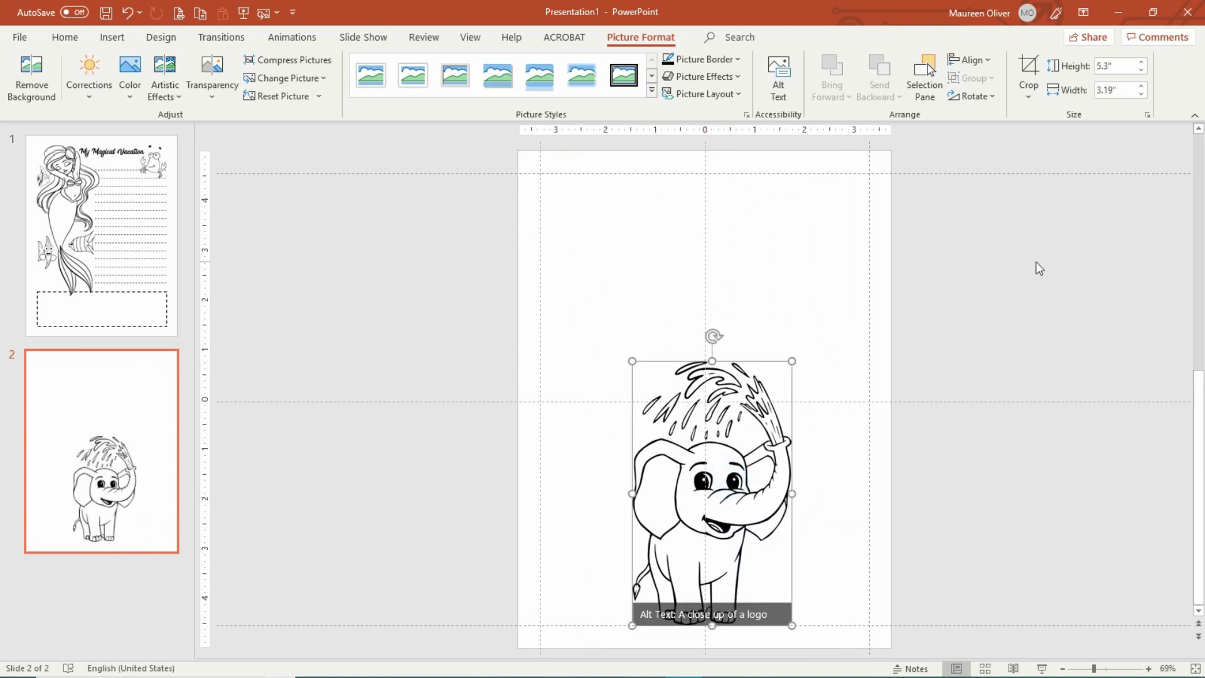
Step: Insert Mermaid 3a.png from the MERMAIDS > BONUS white-fill folder onto slide 2
click(111, 39)
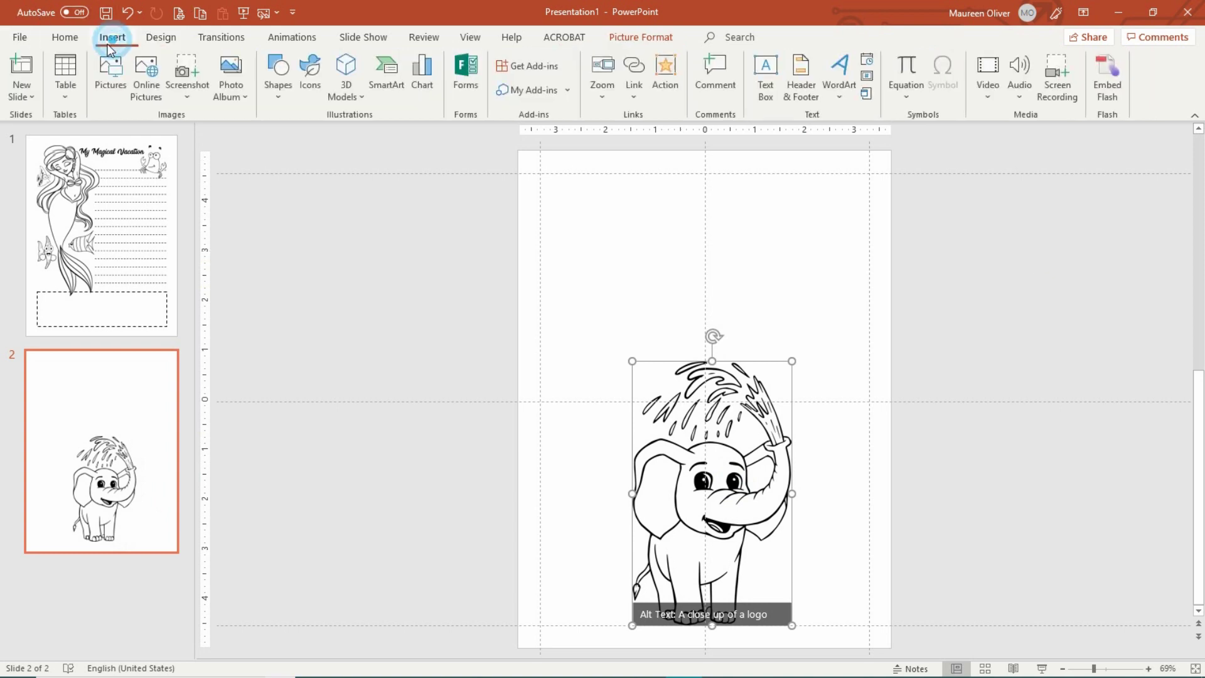
click(111, 88)
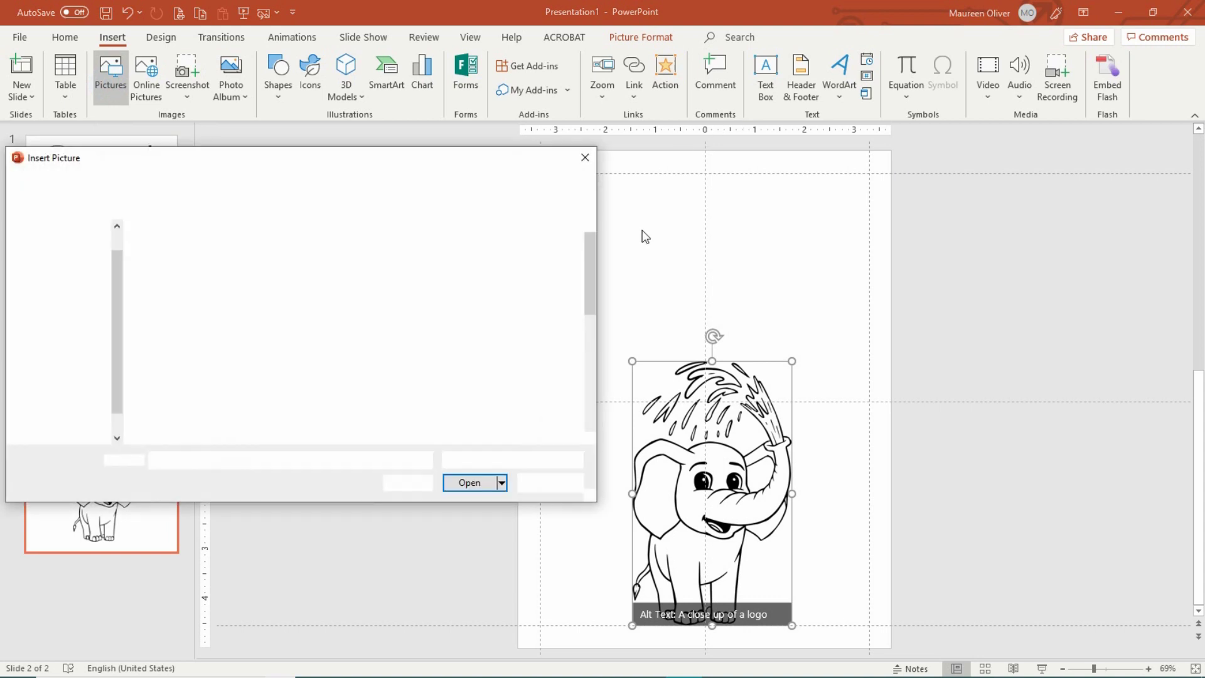
click(207, 182)
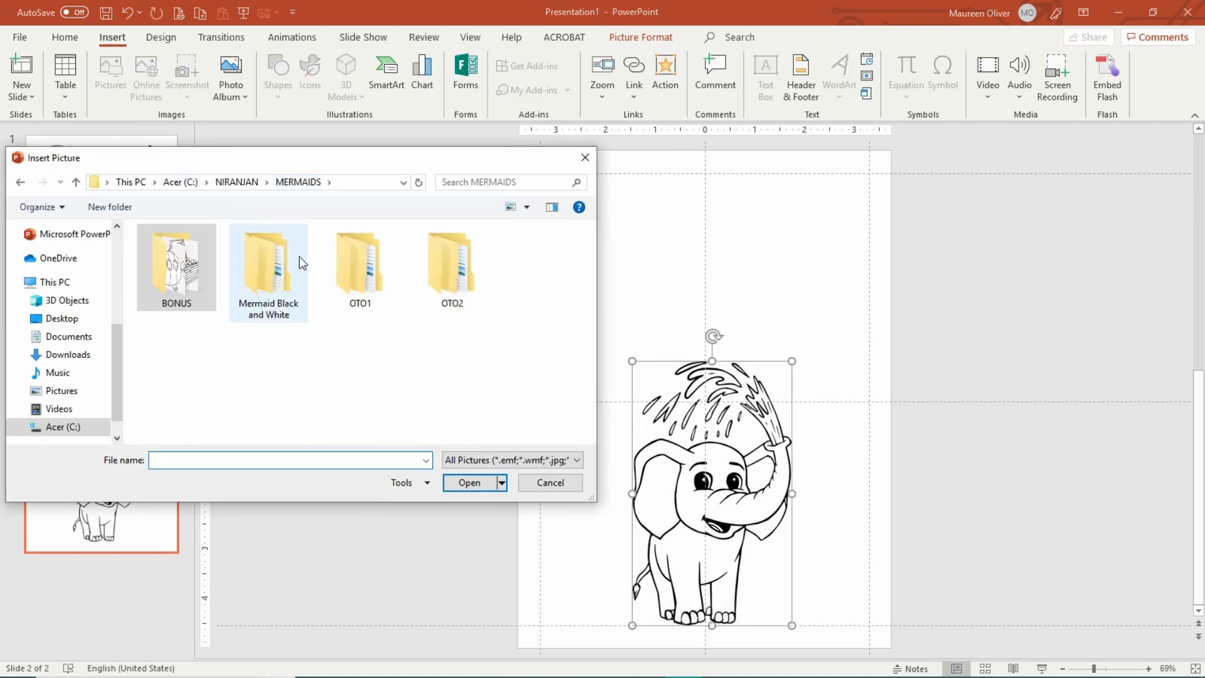
double_click(245, 257)
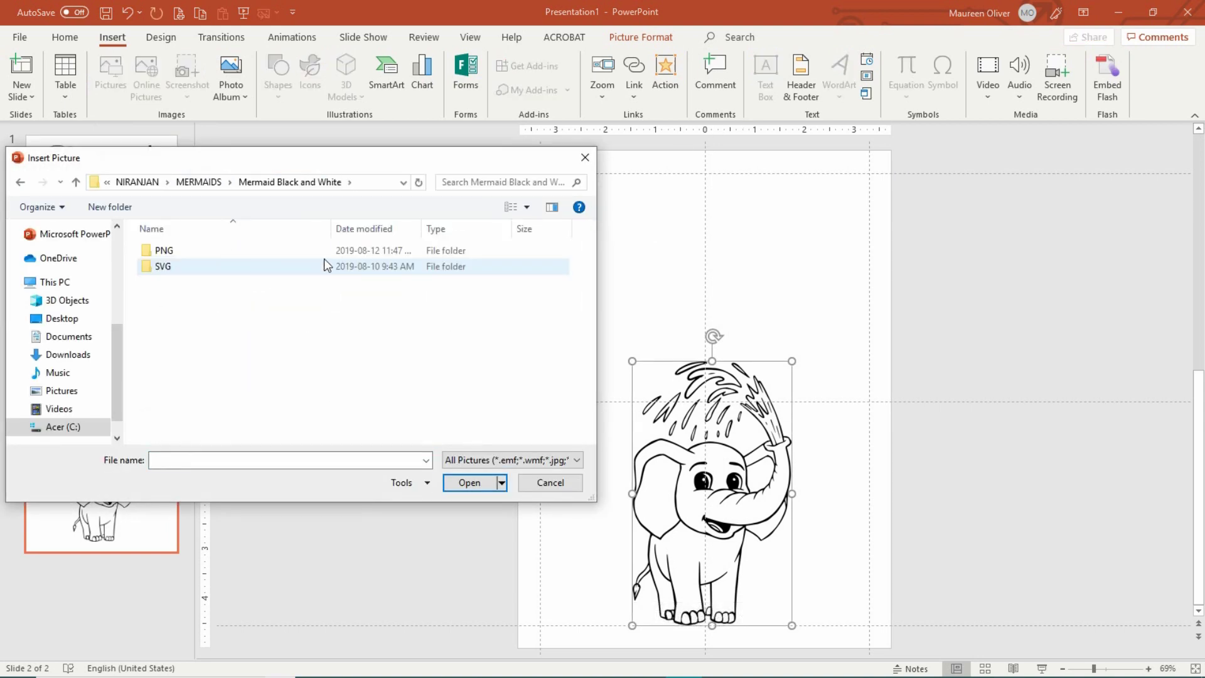
click(136, 182)
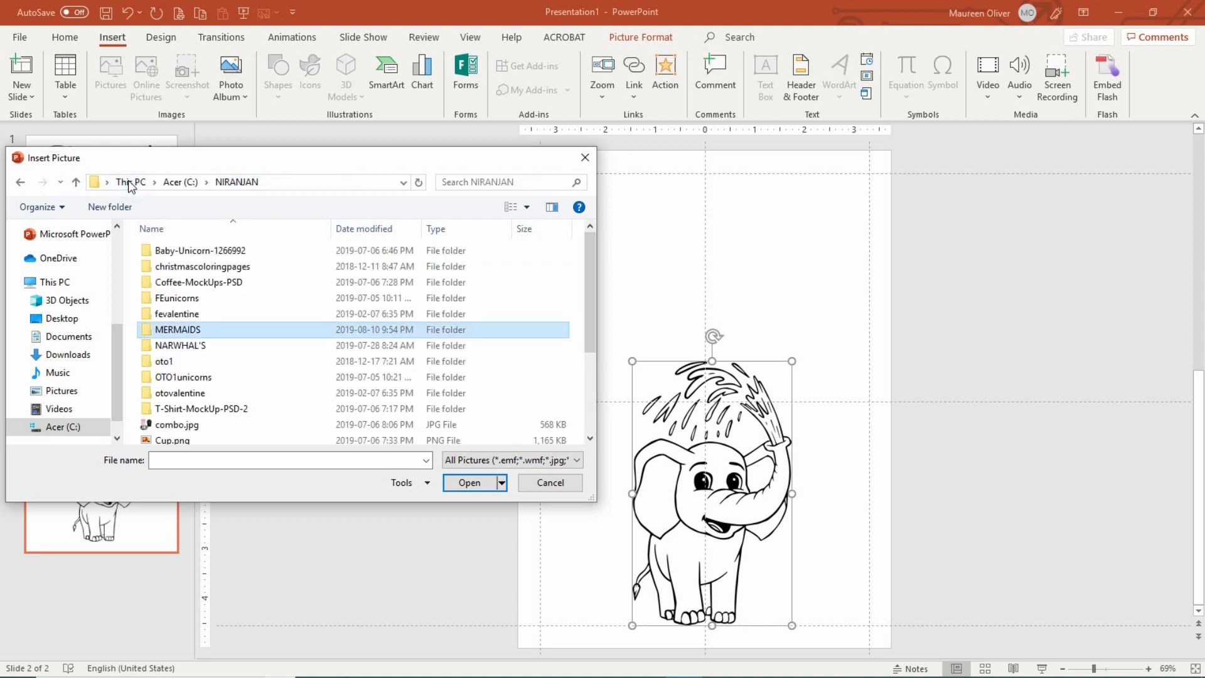
double_click(177, 329)
double_click(172, 290)
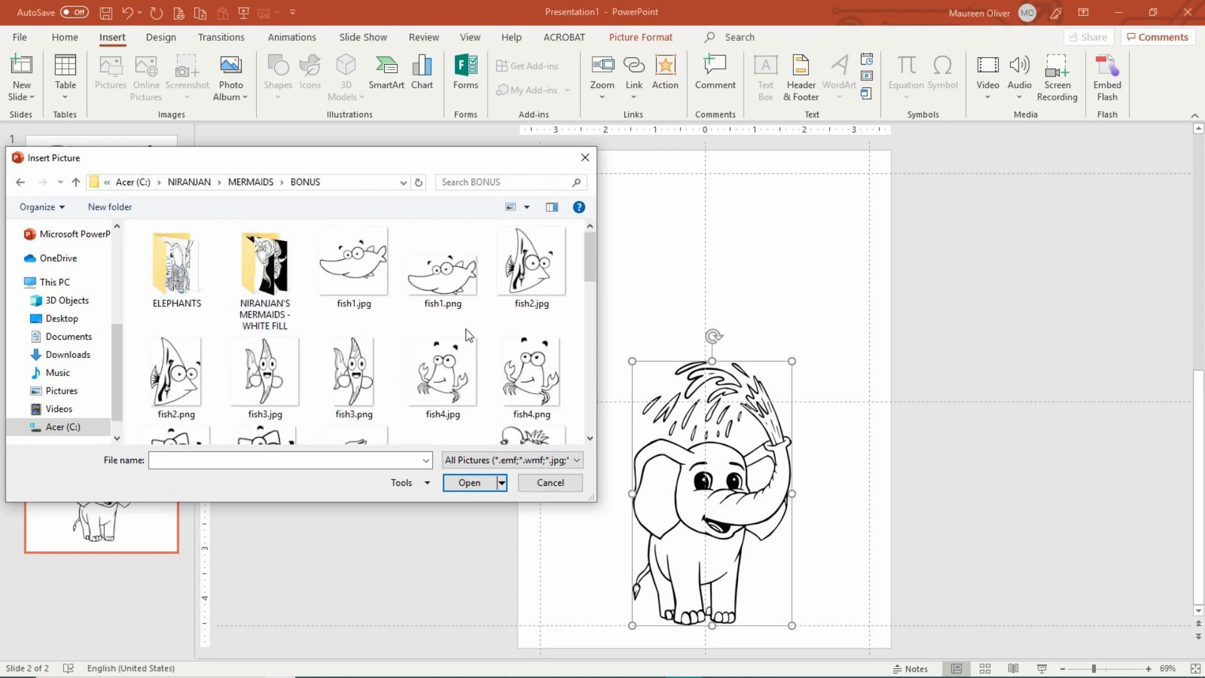
double_click(269, 279)
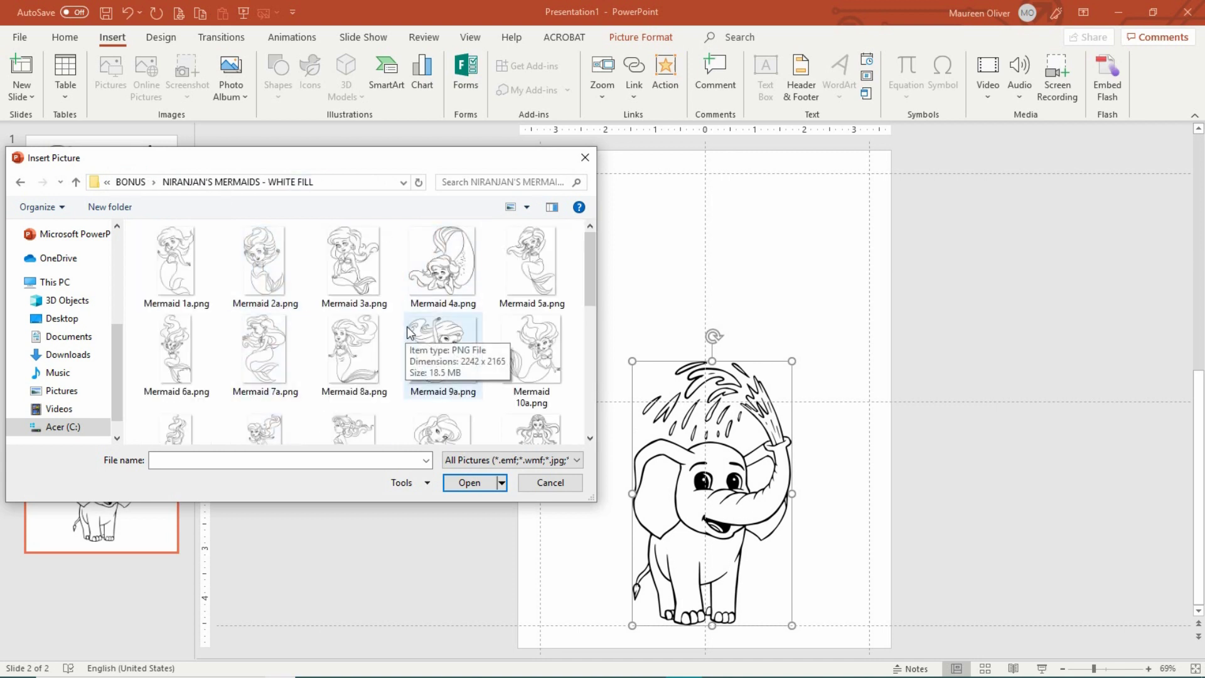
double_click(361, 273)
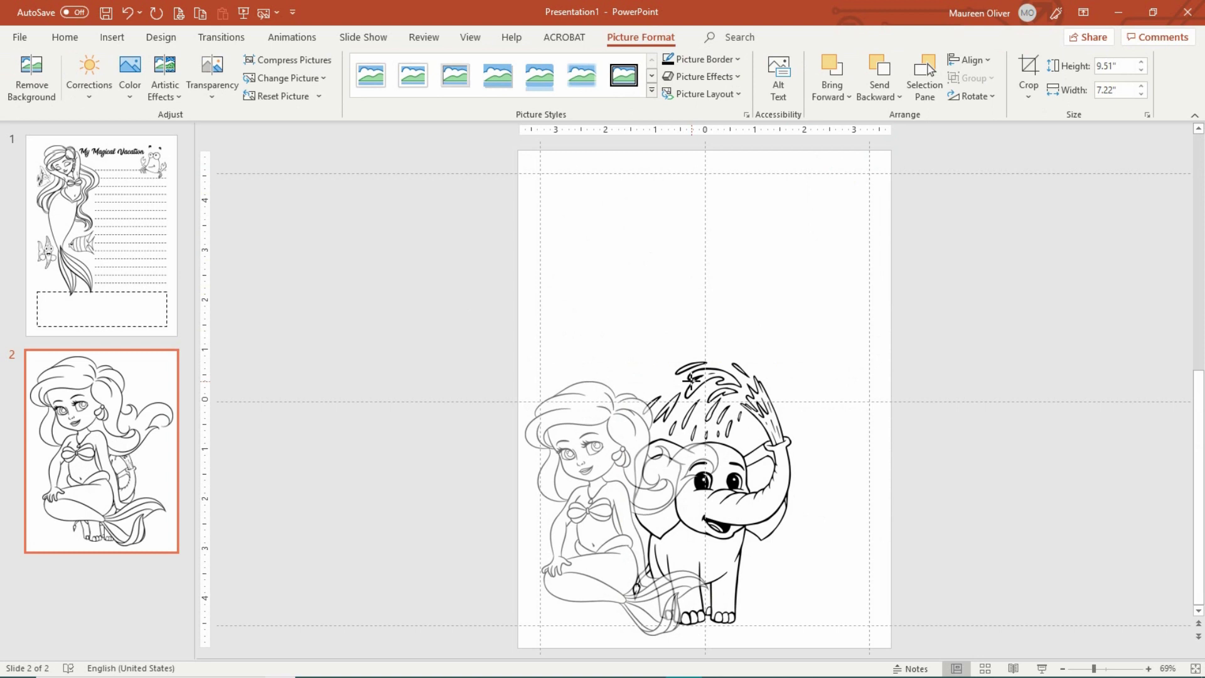
Step: Resize the mermaid to 4.76" × 3.61" on the elephant's head, shifting both pictures right
drag(691, 378, 691, 379)
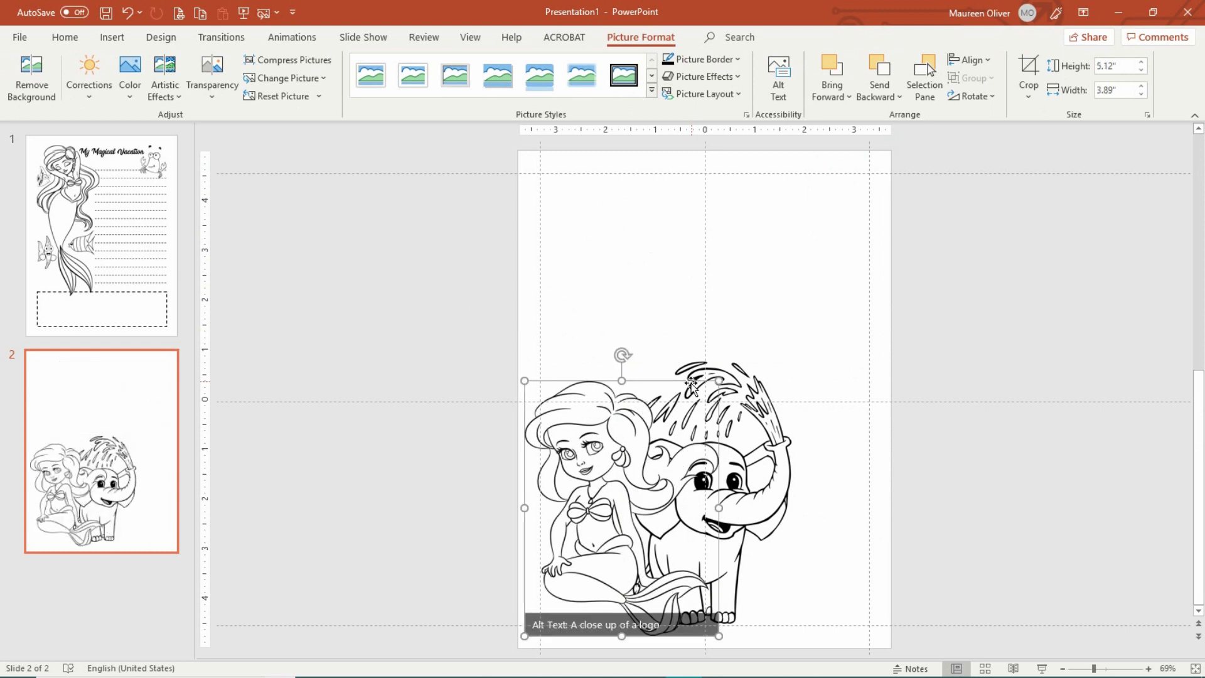
click(715, 382)
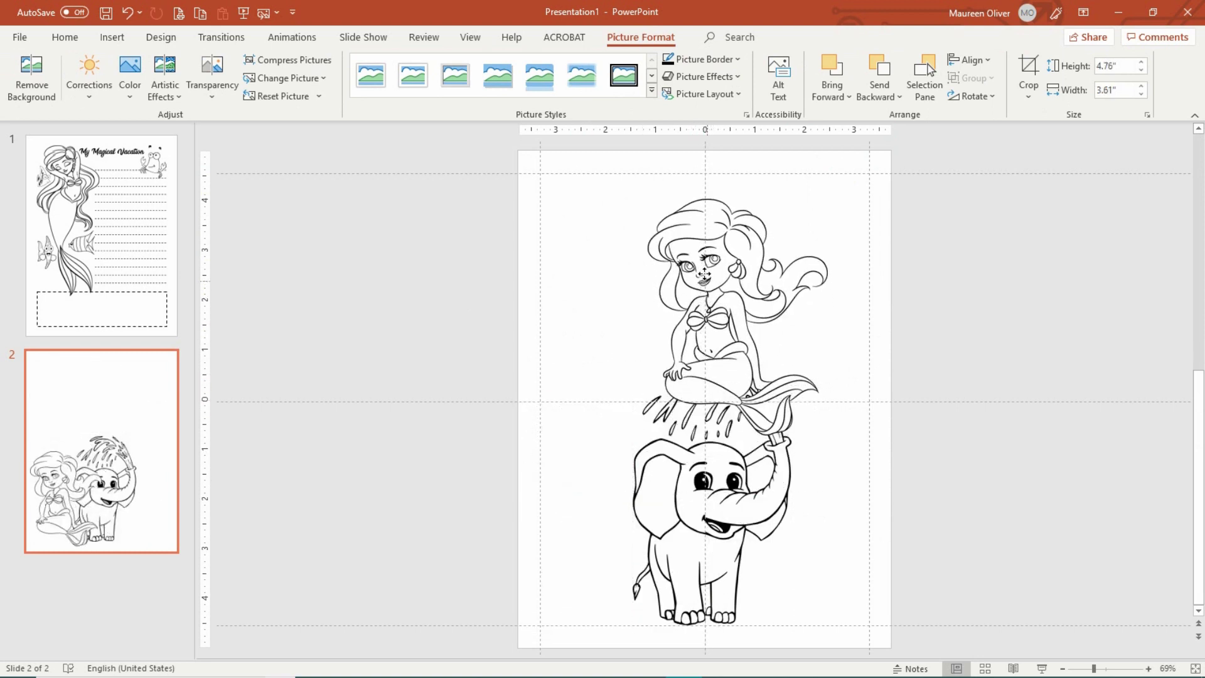
click(705, 274)
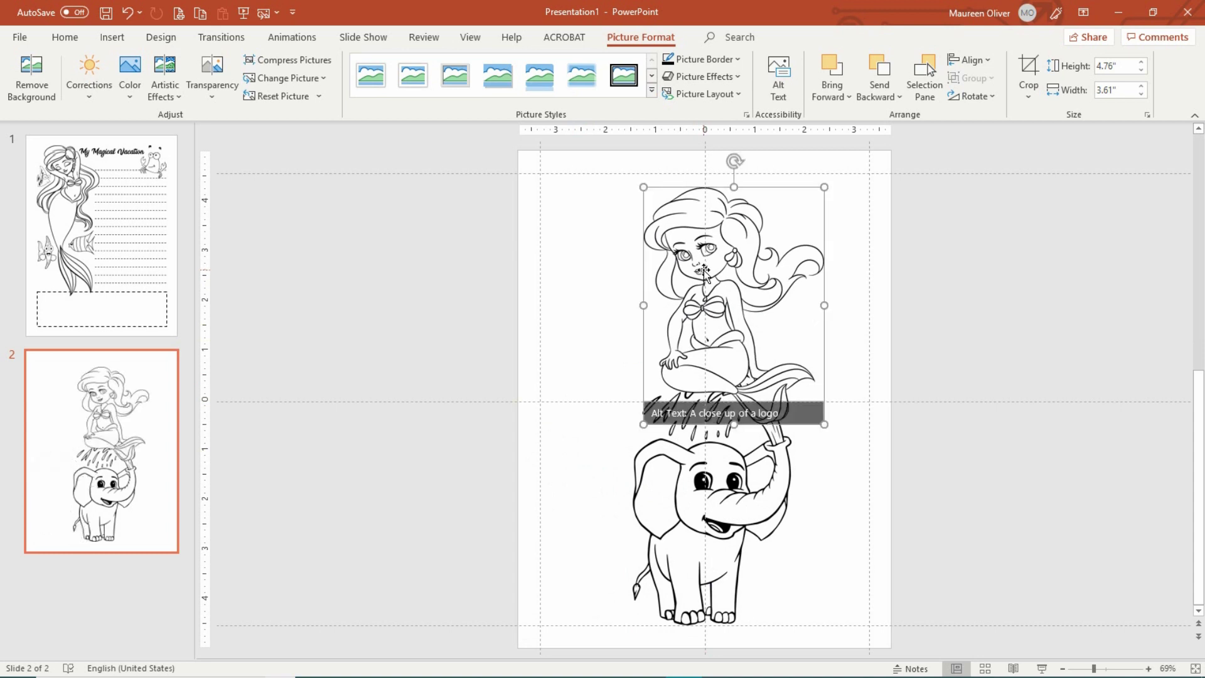
click(703, 271)
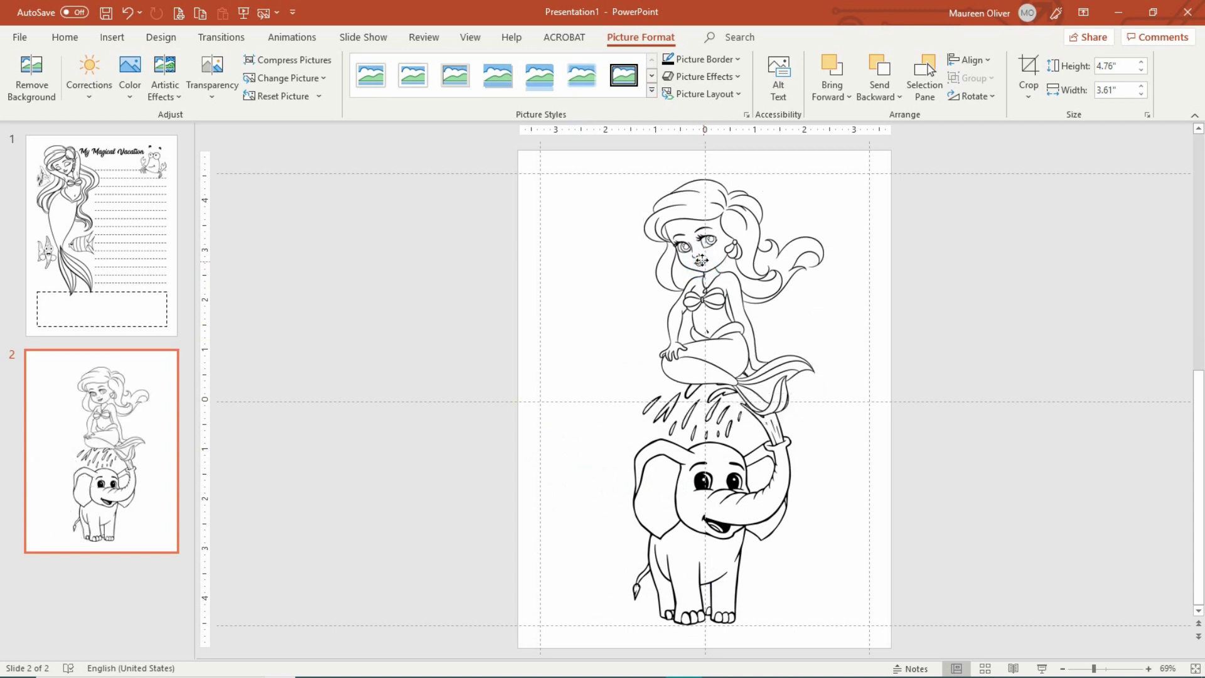
drag(704, 268, 705, 271)
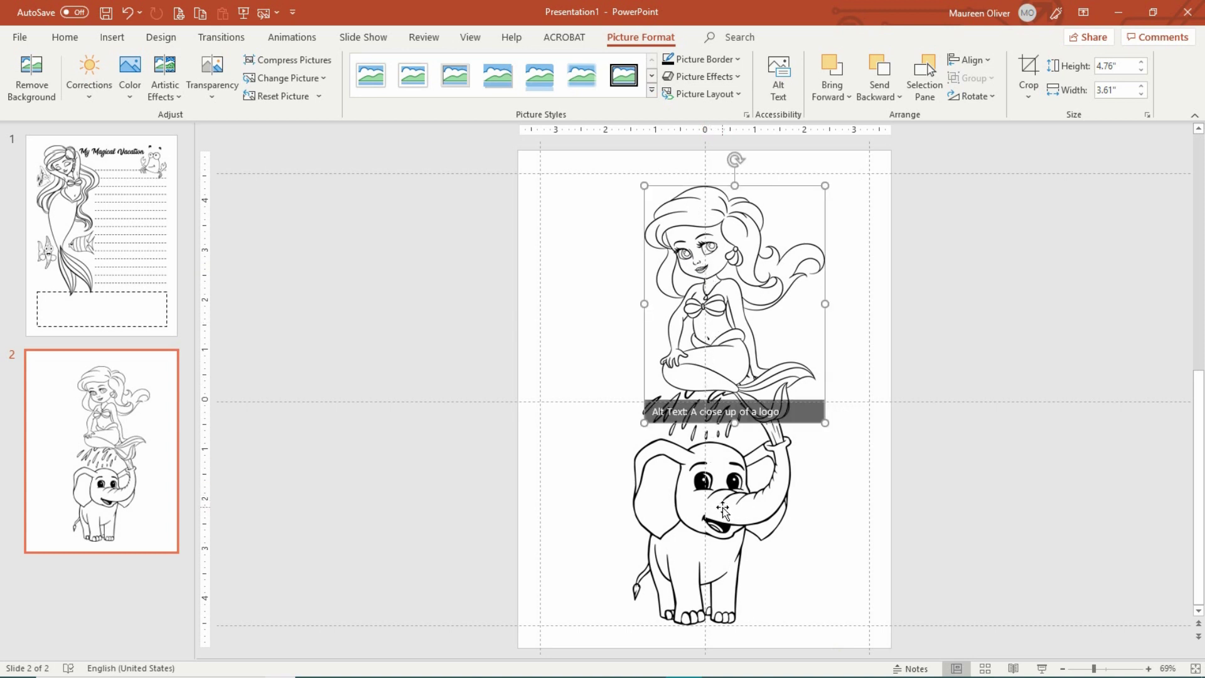
drag(723, 507, 780, 511)
drag(715, 296, 761, 294)
click(1032, 312)
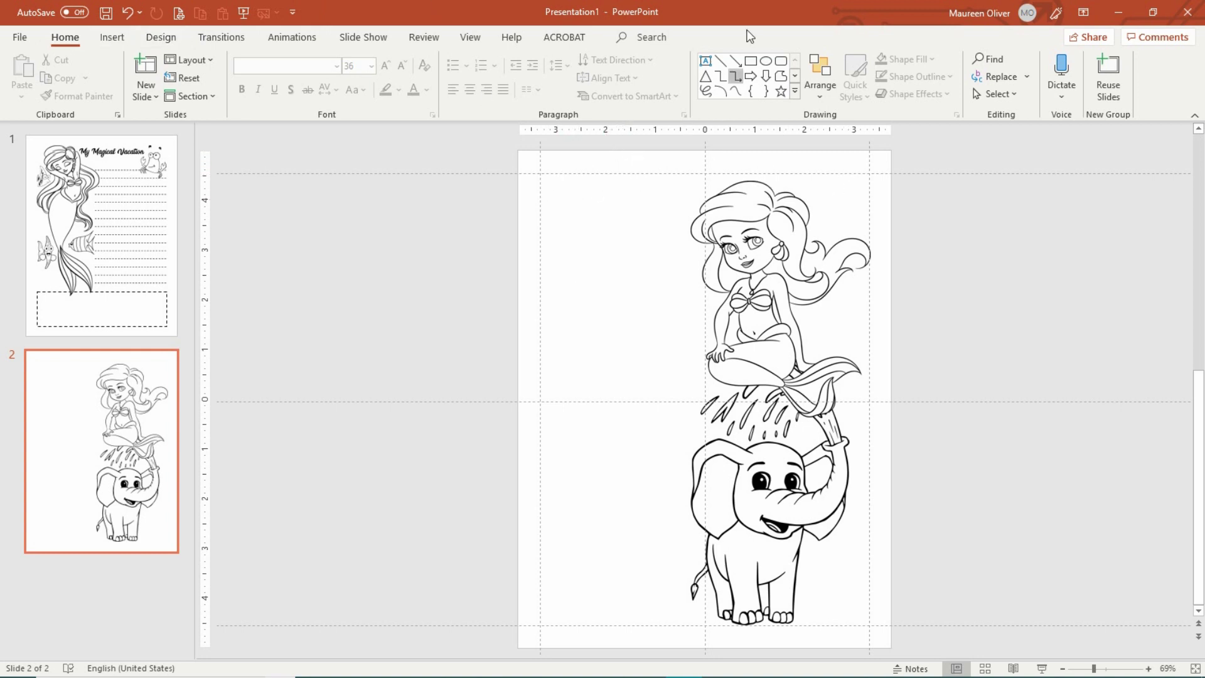
Step: Insert a 1×8 table, moved to the upper left and narrowed beside the mermaid
click(112, 39)
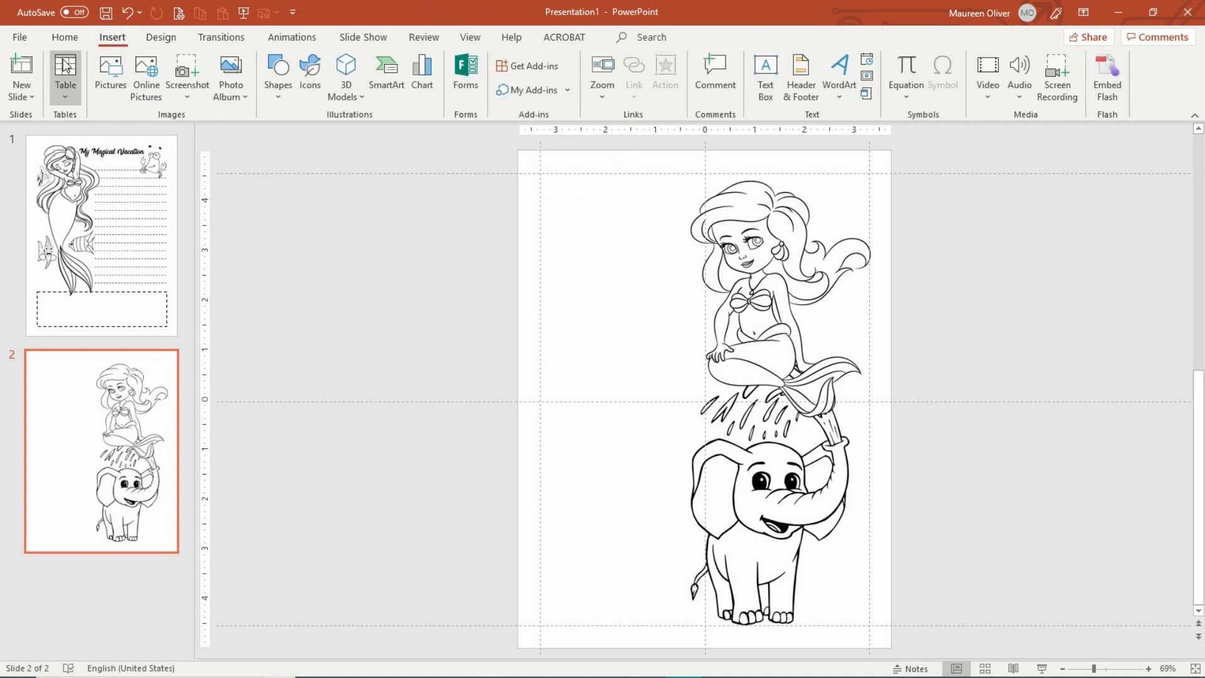
click(59, 67)
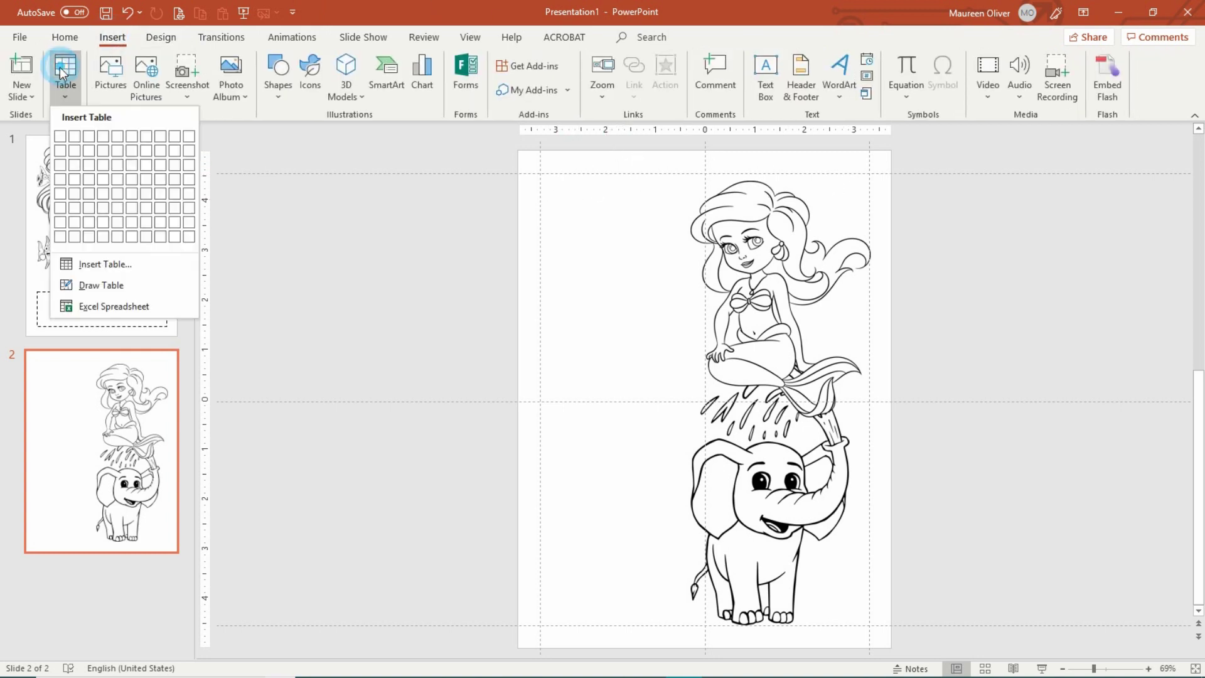
click(61, 237)
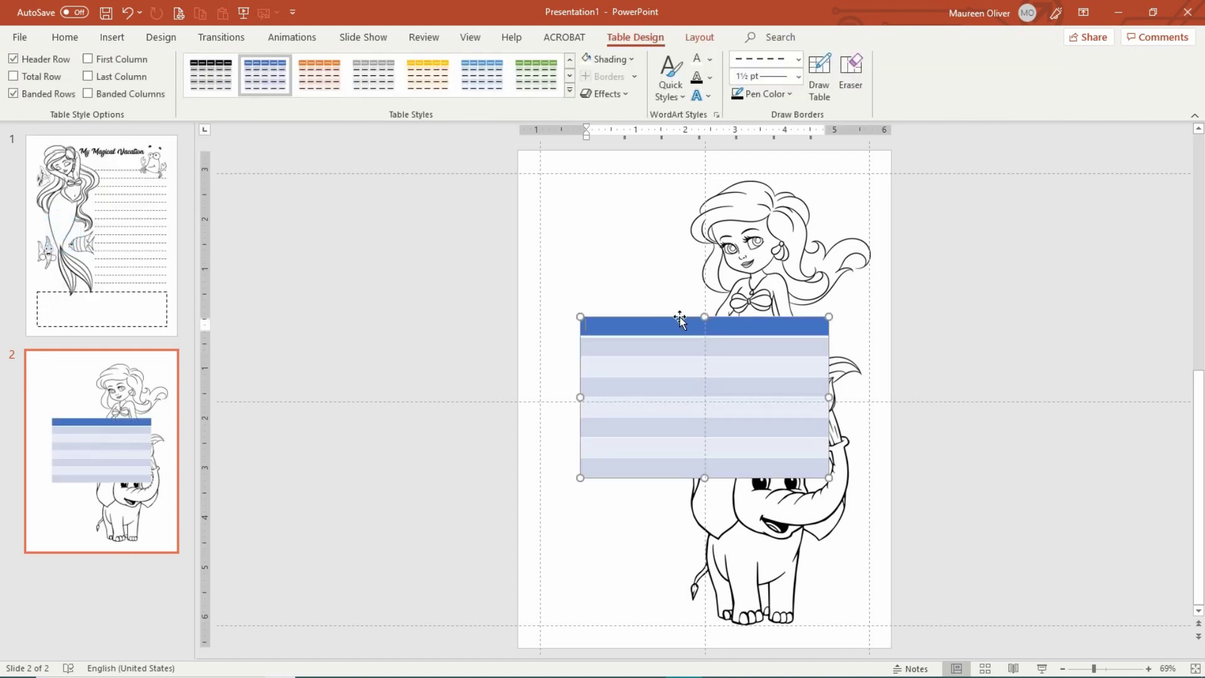
drag(680, 316, 643, 180)
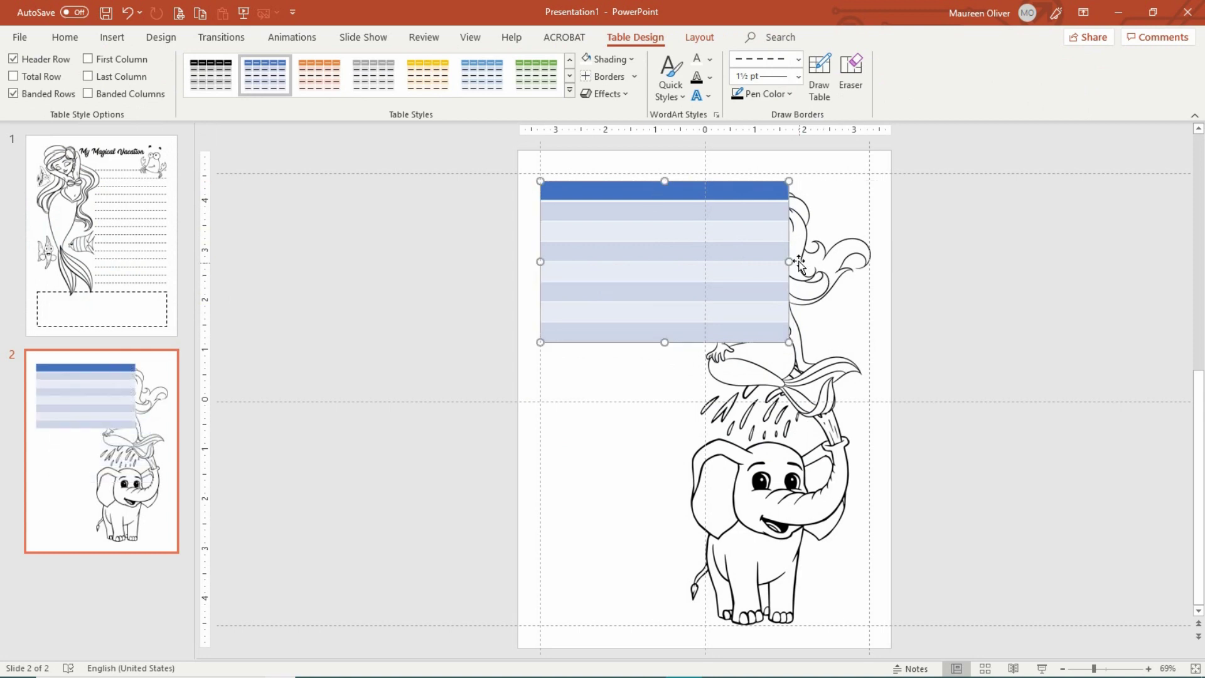
drag(791, 260, 690, 263)
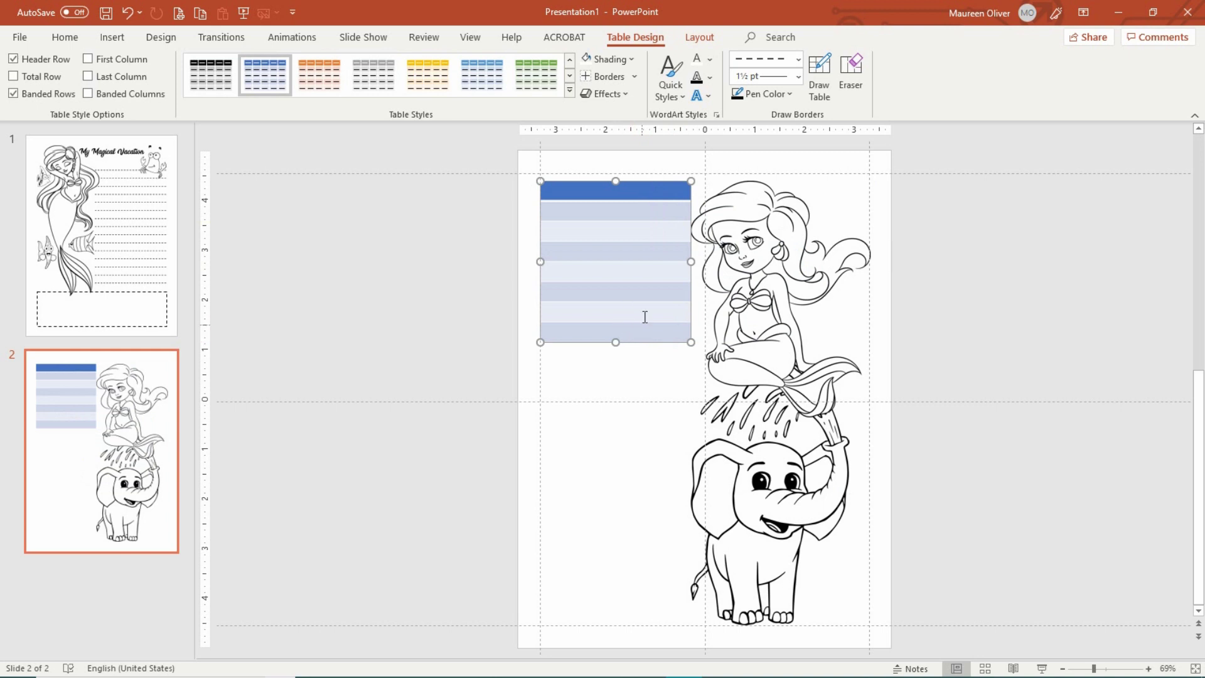
Step: Apply the Table Grid style, then clear all borders and keep only inside borders
click(568, 94)
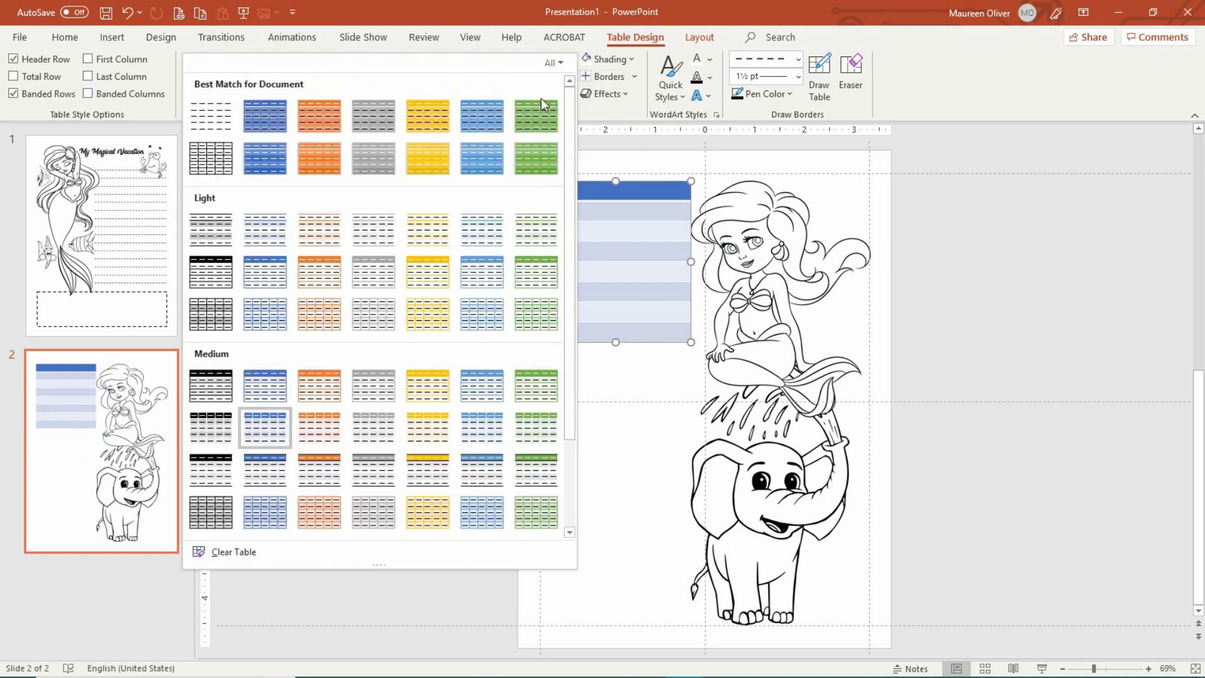
click(228, 153)
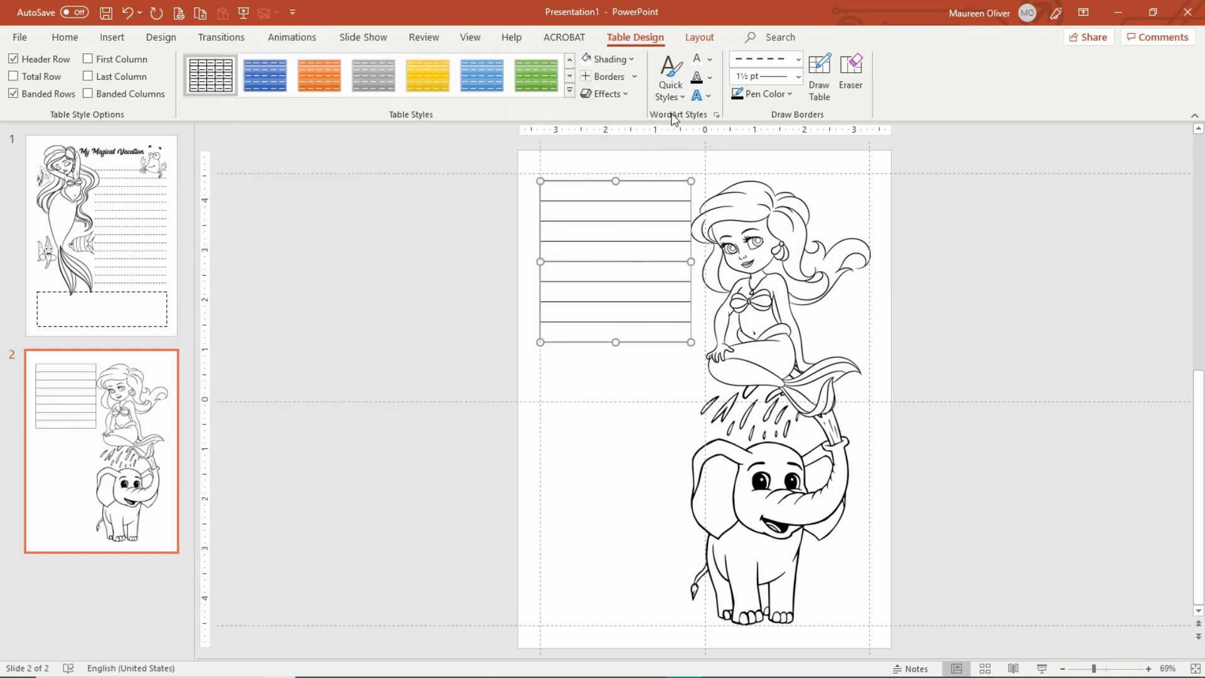
click(637, 76)
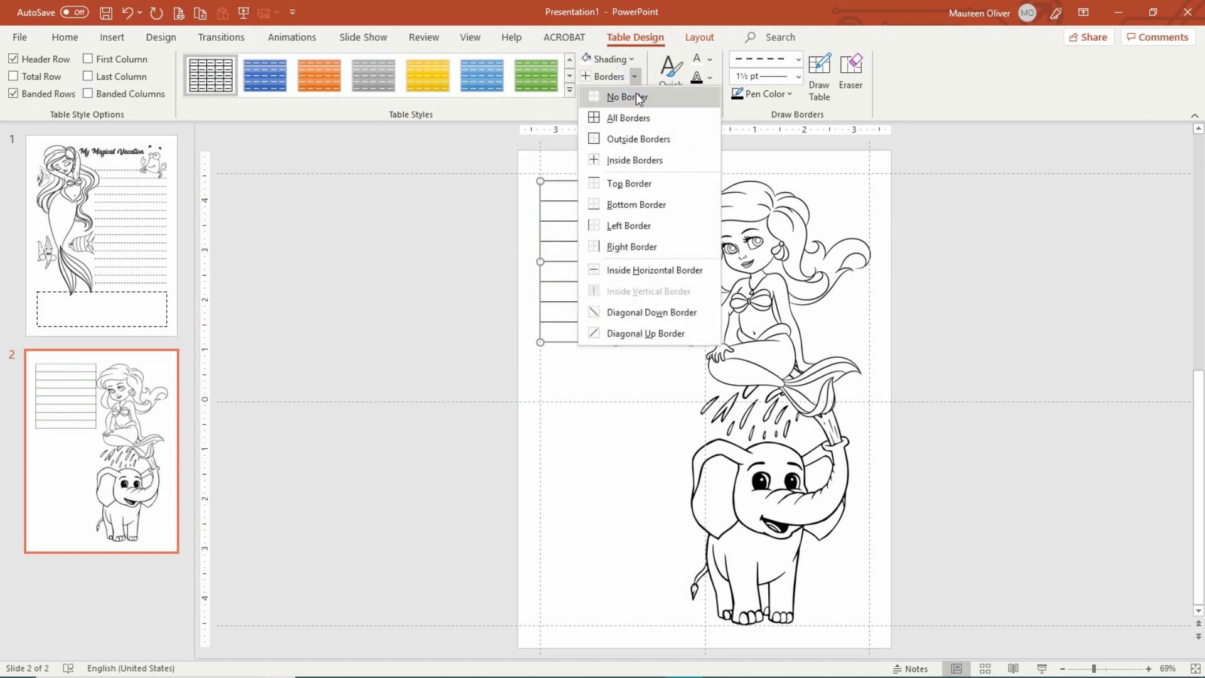
click(628, 97)
click(637, 76)
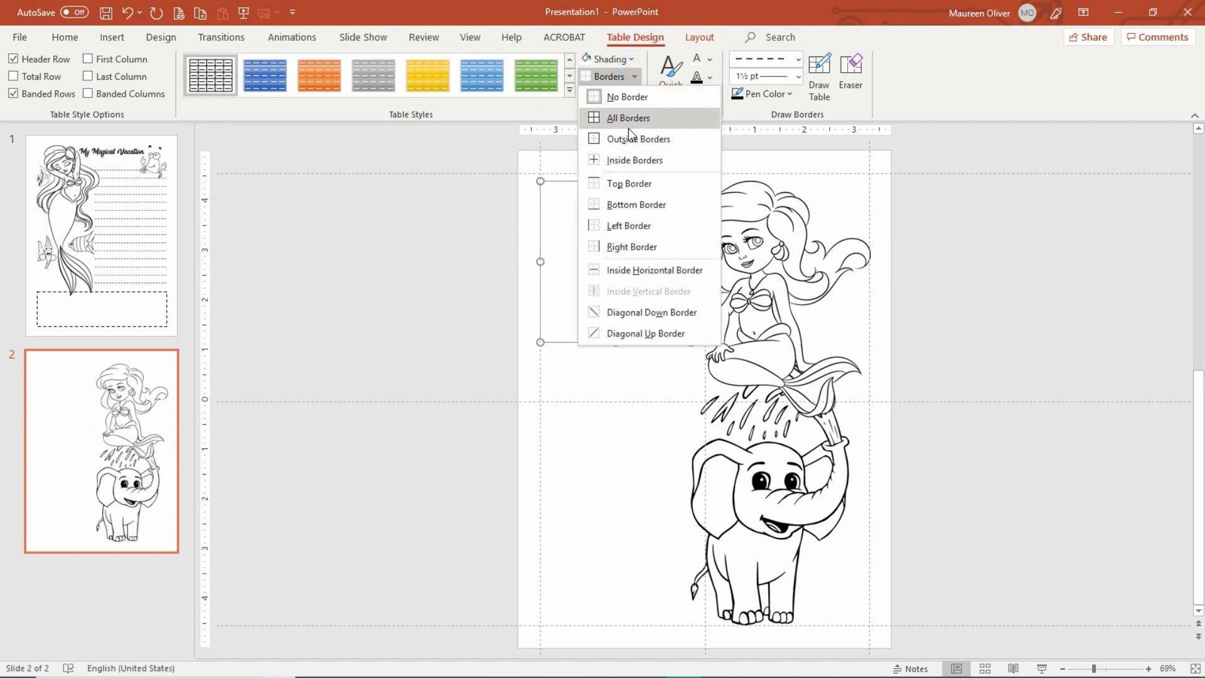
click(628, 160)
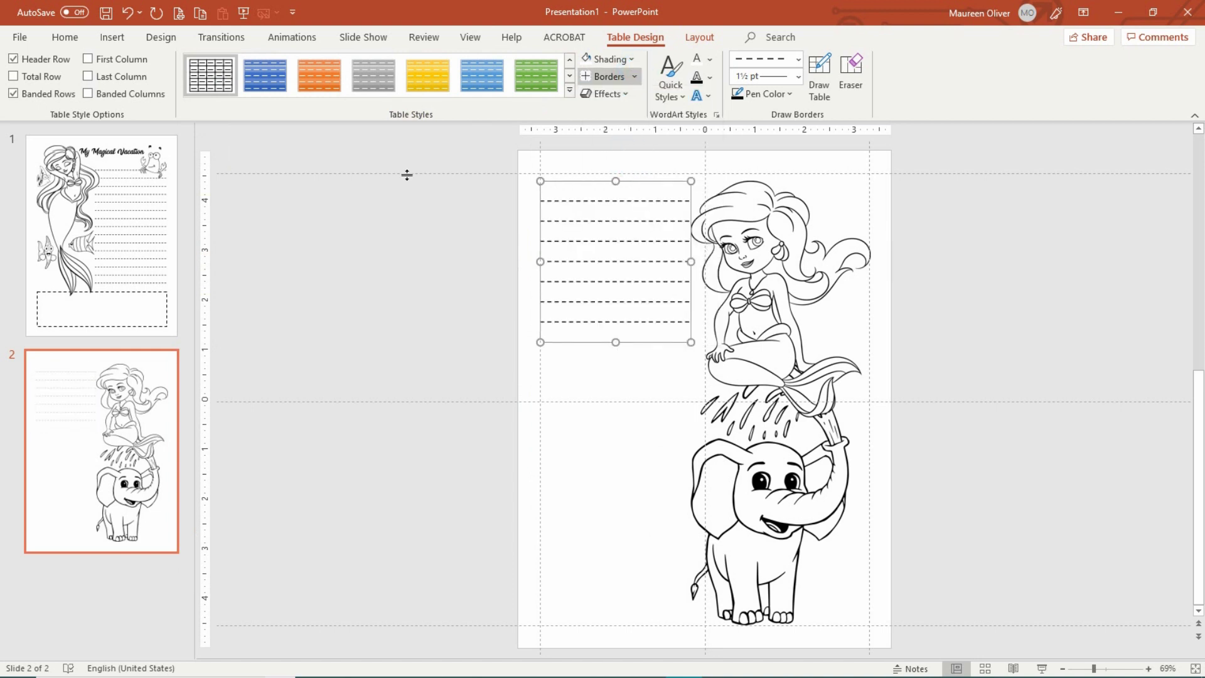
click(639, 317)
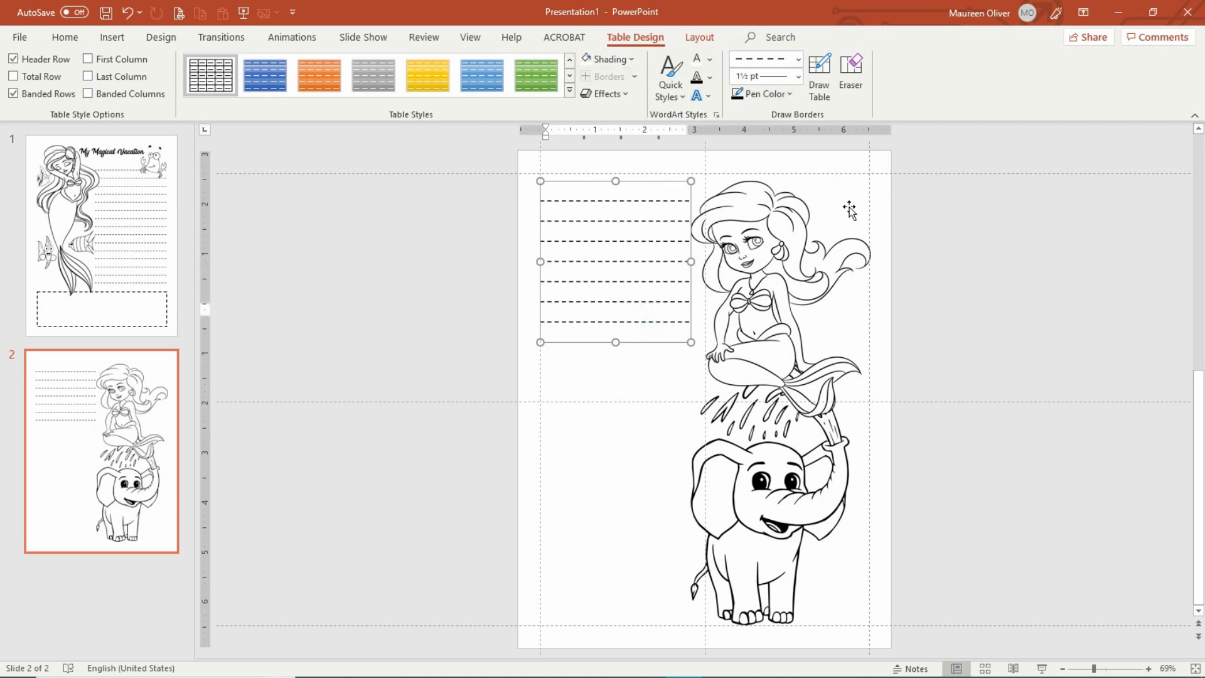
click(952, 221)
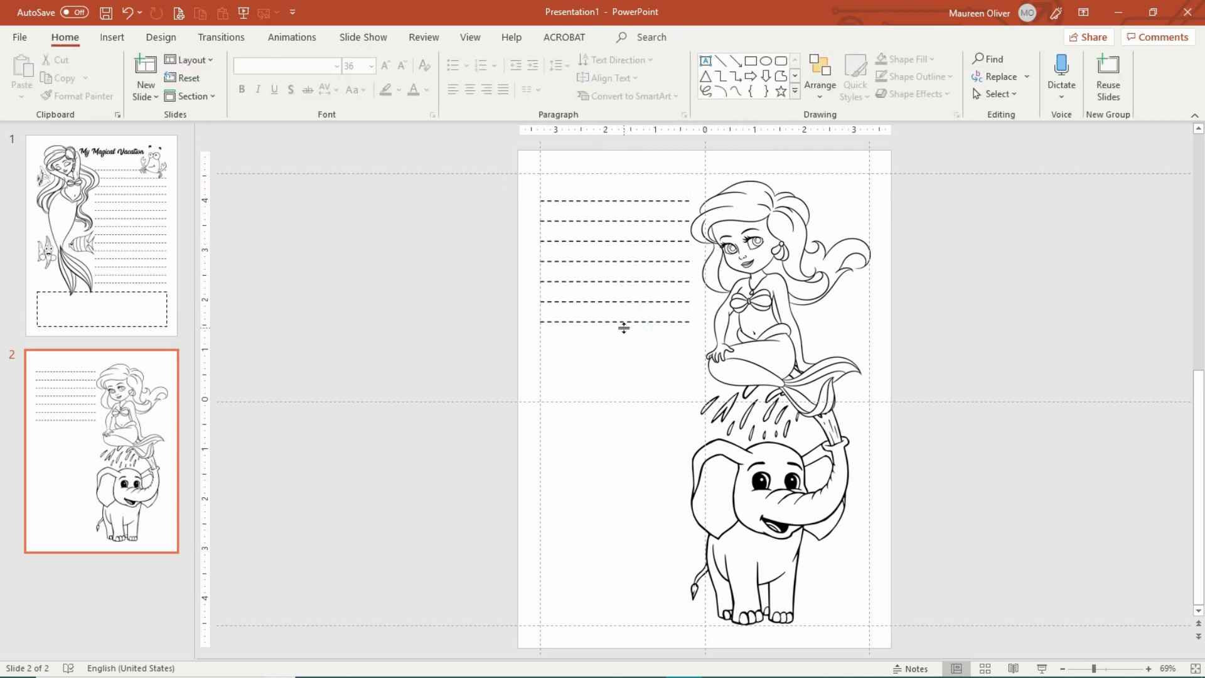
click(622, 306)
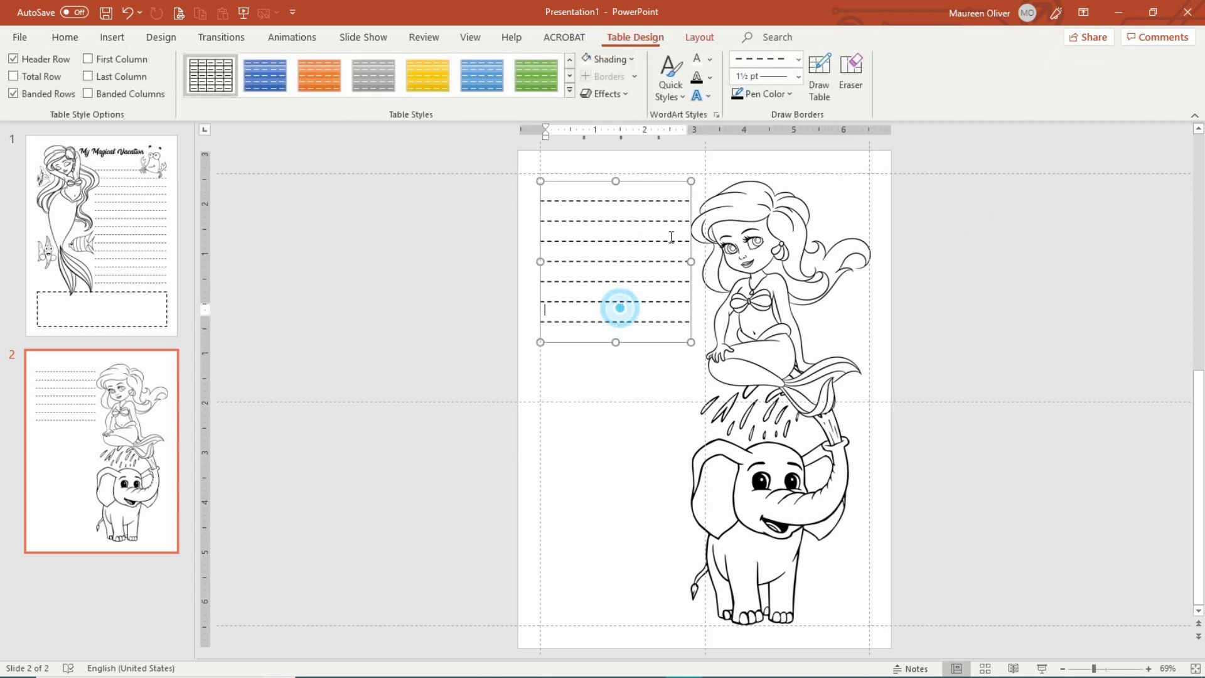
Step: Add eight more rows below so the writing lines reach the slide bottom
click(720, 37)
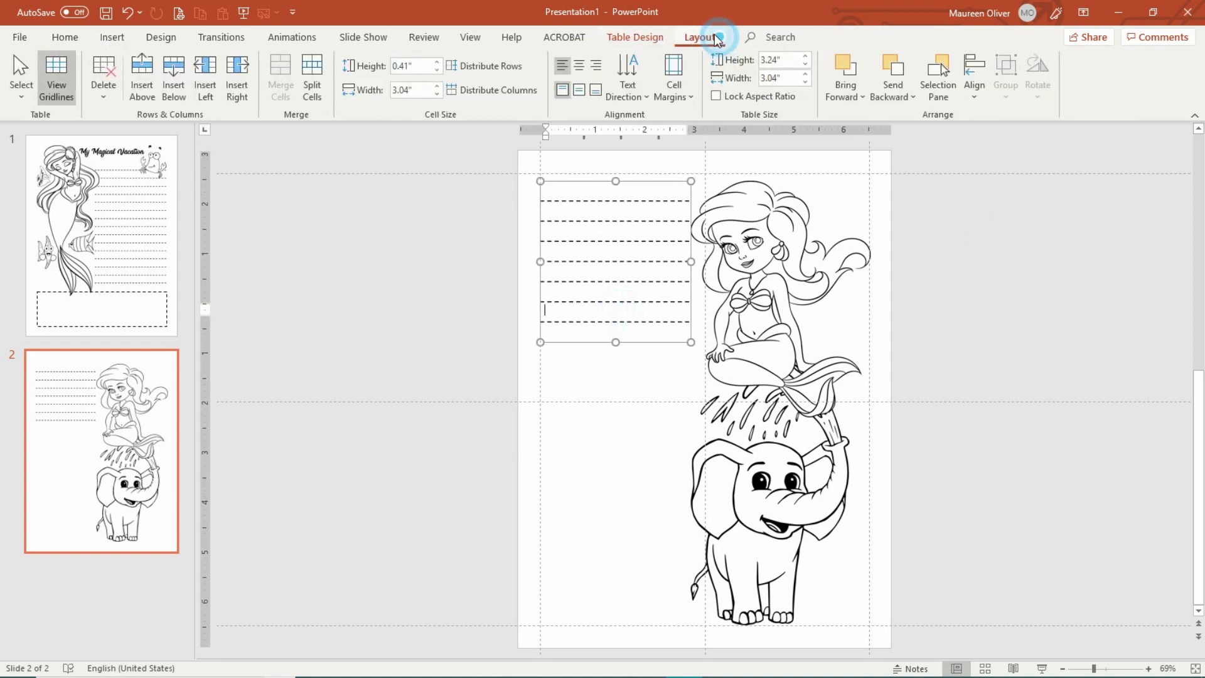
click(175, 97)
click(175, 98)
click(175, 98)
click(175, 97)
click(175, 97)
click(176, 97)
click(175, 97)
click(175, 98)
click(175, 98)
click(175, 97)
click(175, 97)
click(175, 97)
click(175, 97)
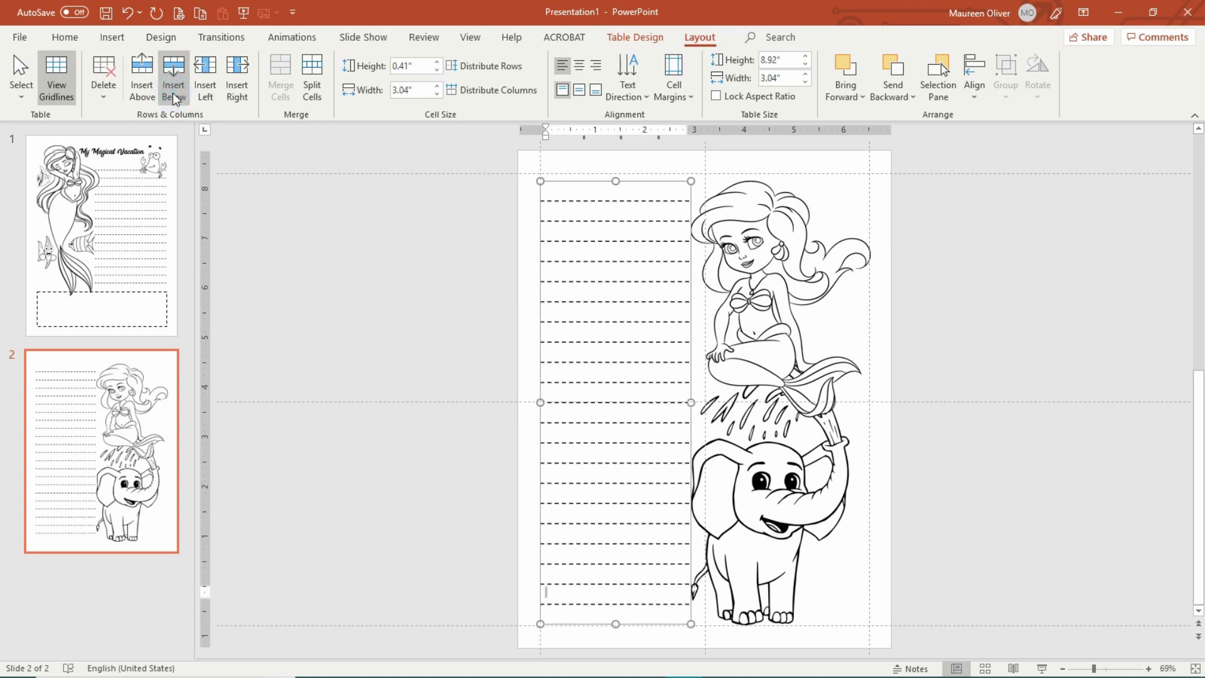
click(172, 93)
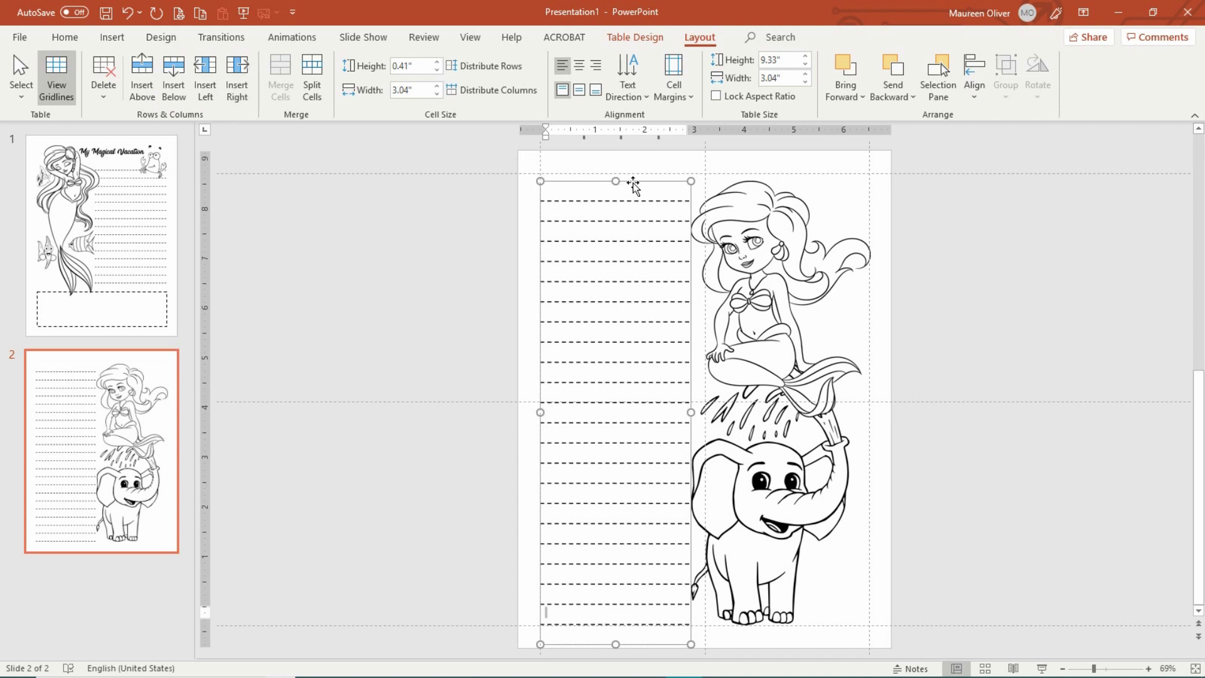
Step: Nudge the table and the elephant picture slightly upward
drag(632, 184, 634, 177)
click(435, 228)
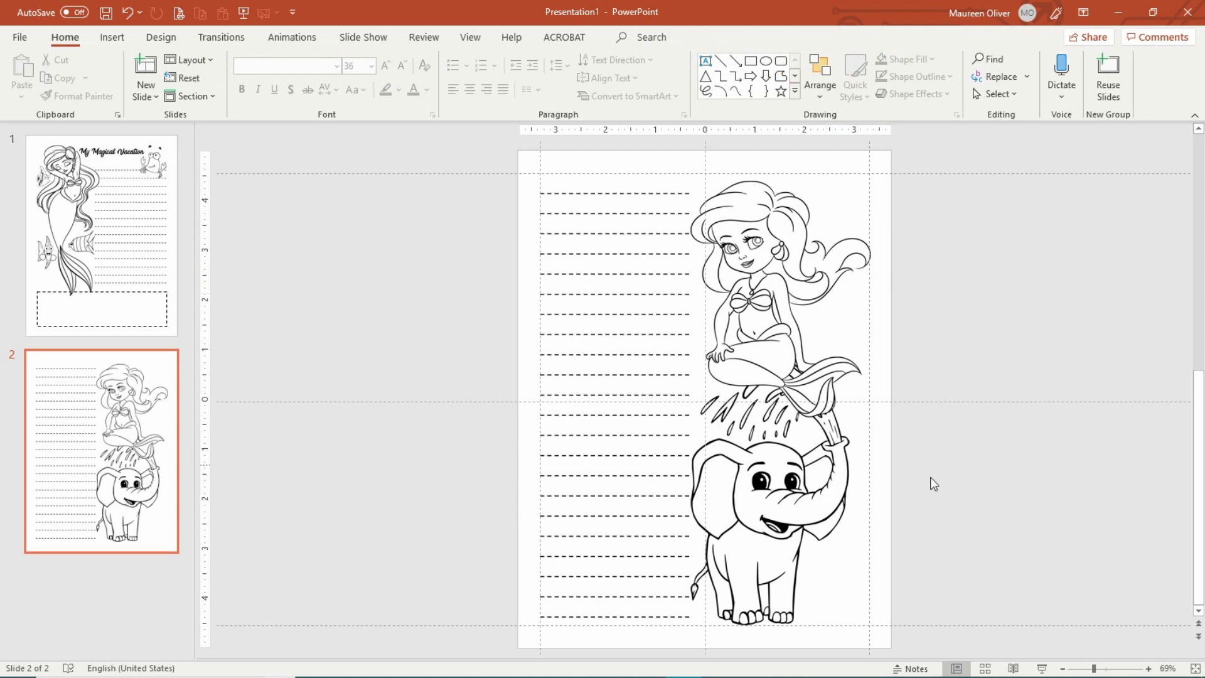
click(840, 484)
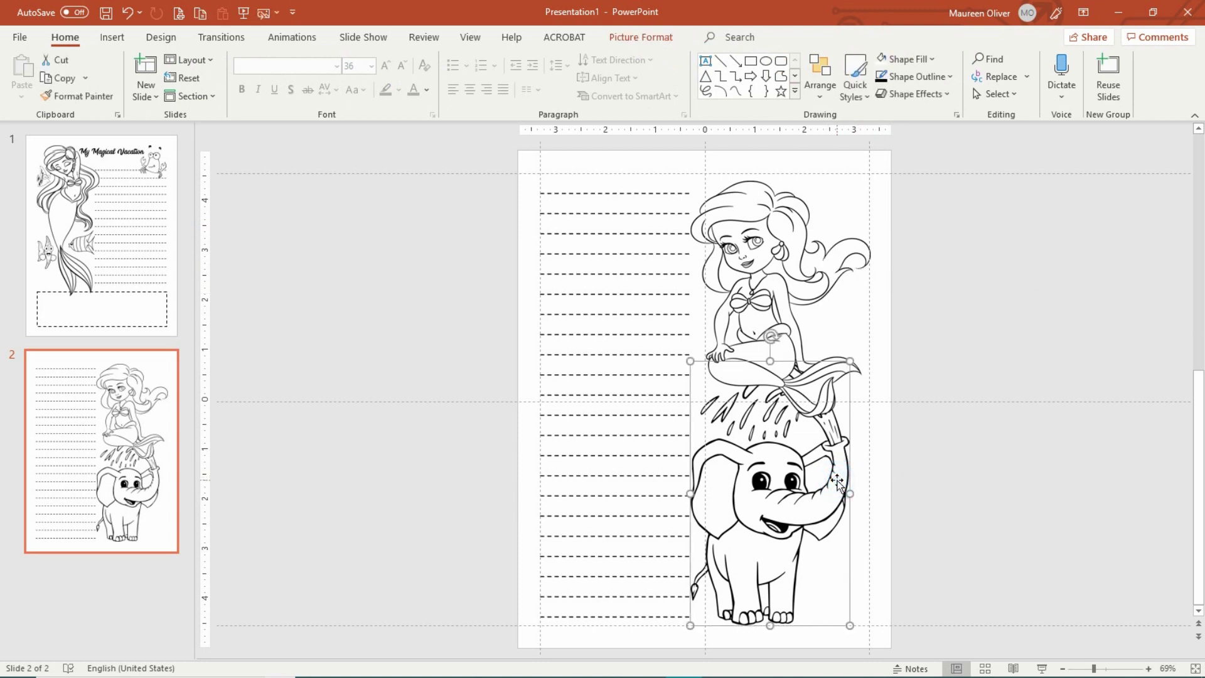
drag(839, 483, 839, 482)
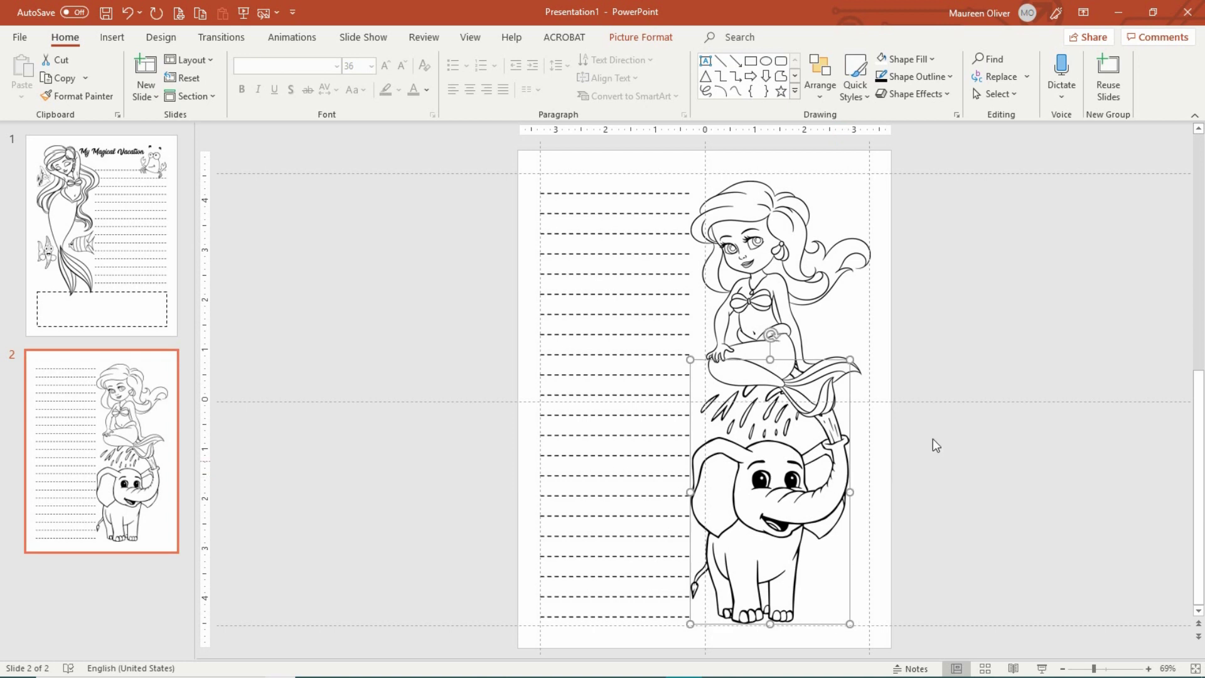
click(932, 337)
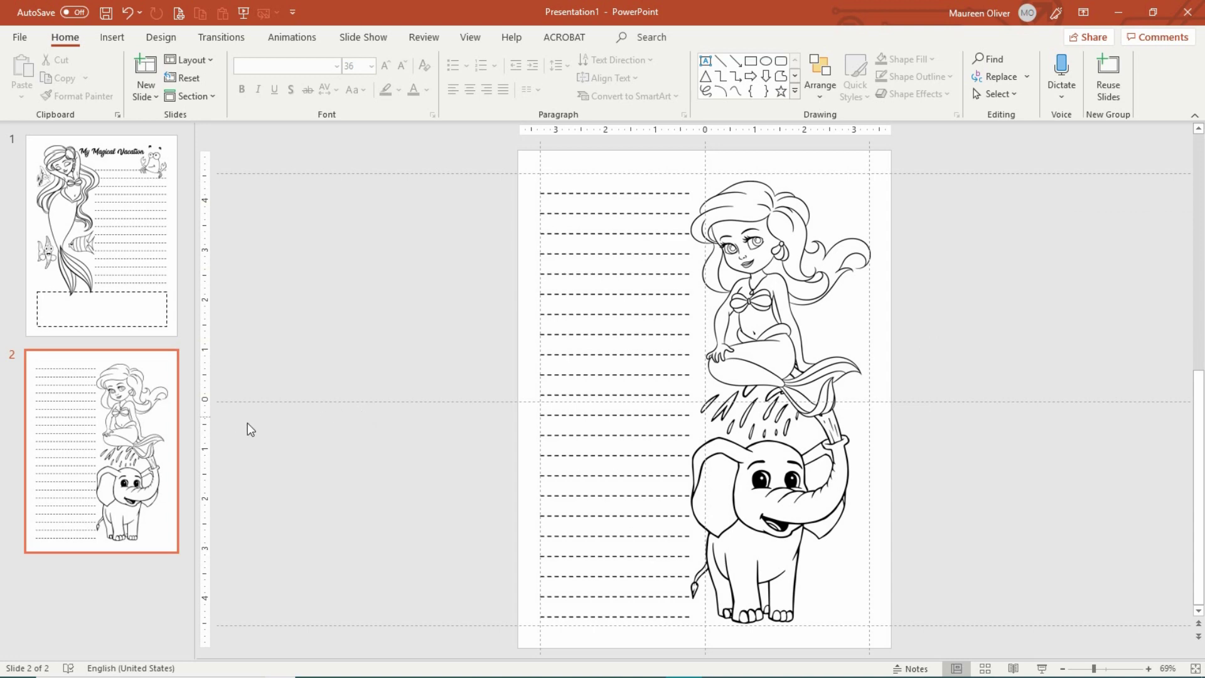
Step: Add a new Blank-layout third slide
click(100, 40)
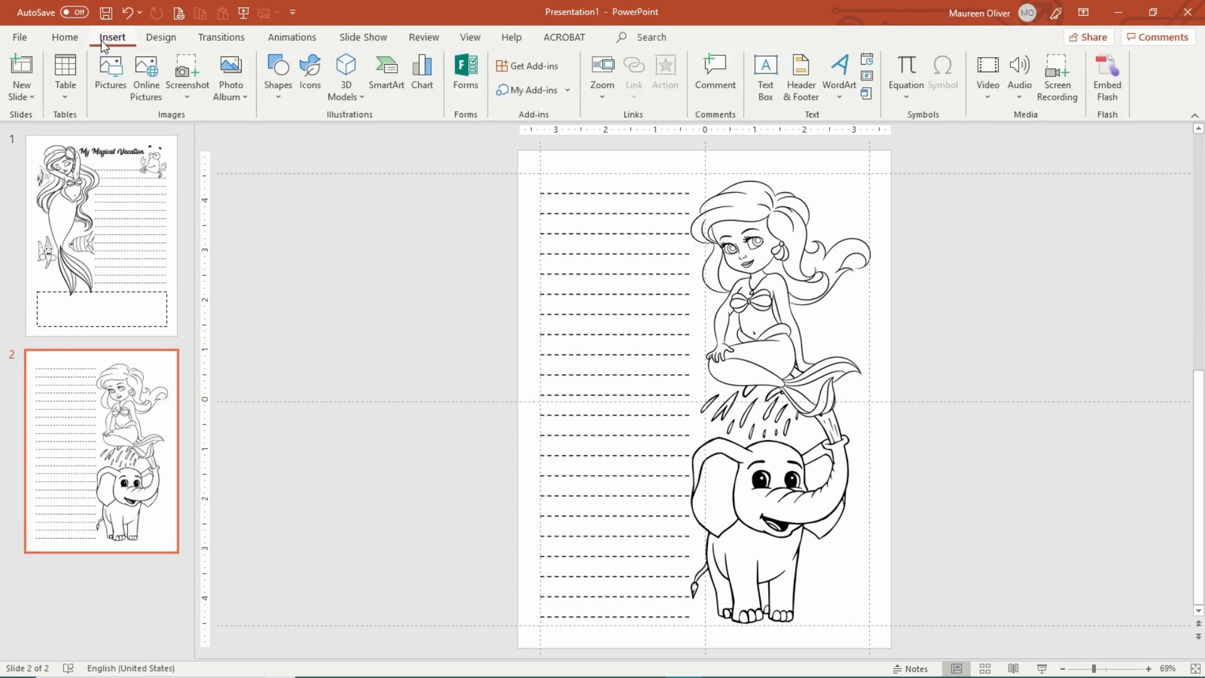
click(29, 99)
click(39, 459)
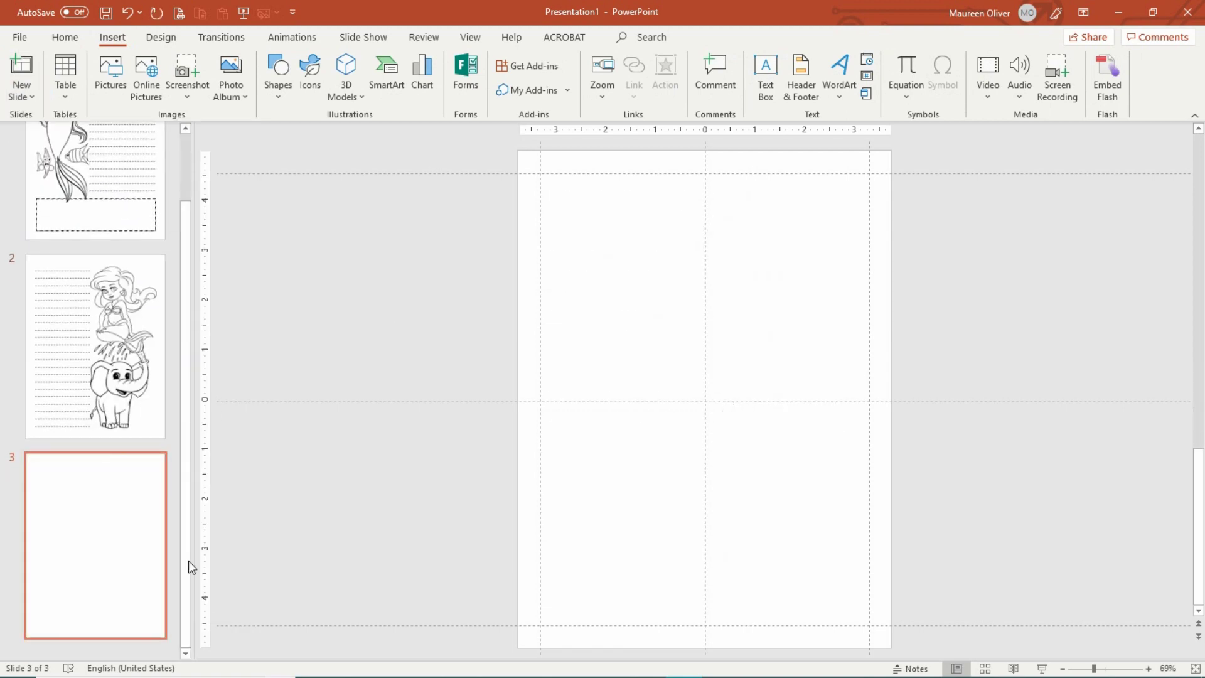
Step: Insert Mermaid 24a.png, shrink it to 6.77" × 5.07", and place it upper right
click(104, 77)
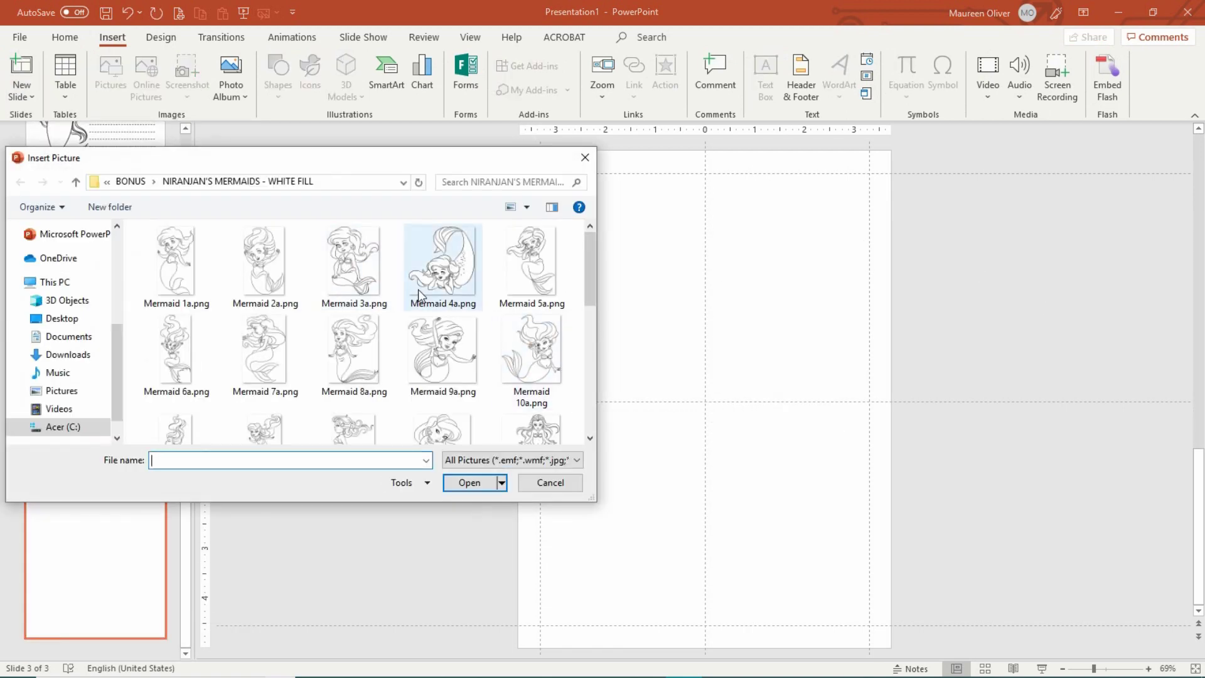
scroll(426, 300, down, 2)
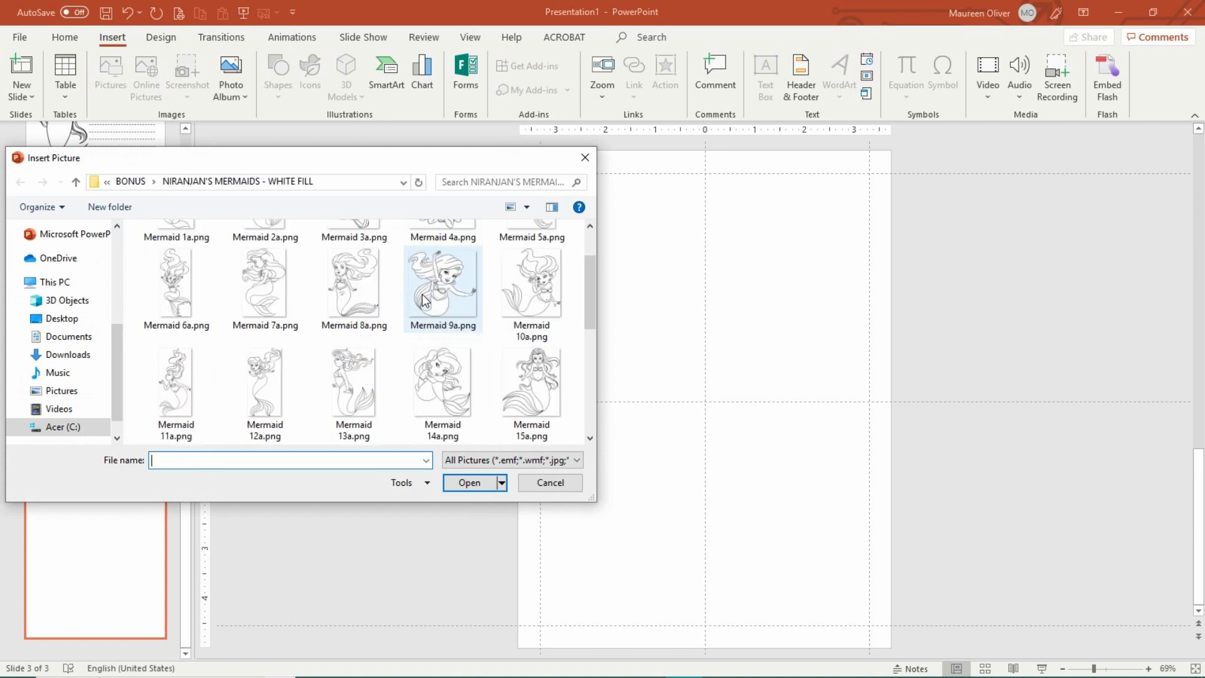
scroll(426, 300, down, 1)
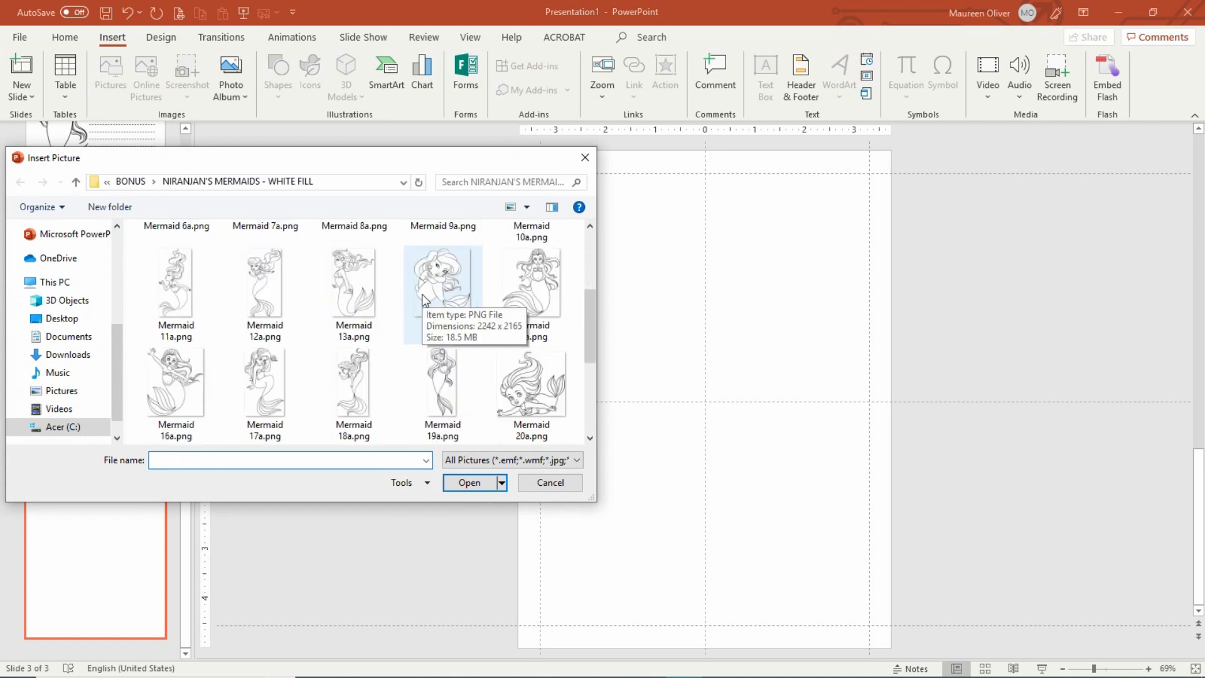
scroll(422, 295, down, 1)
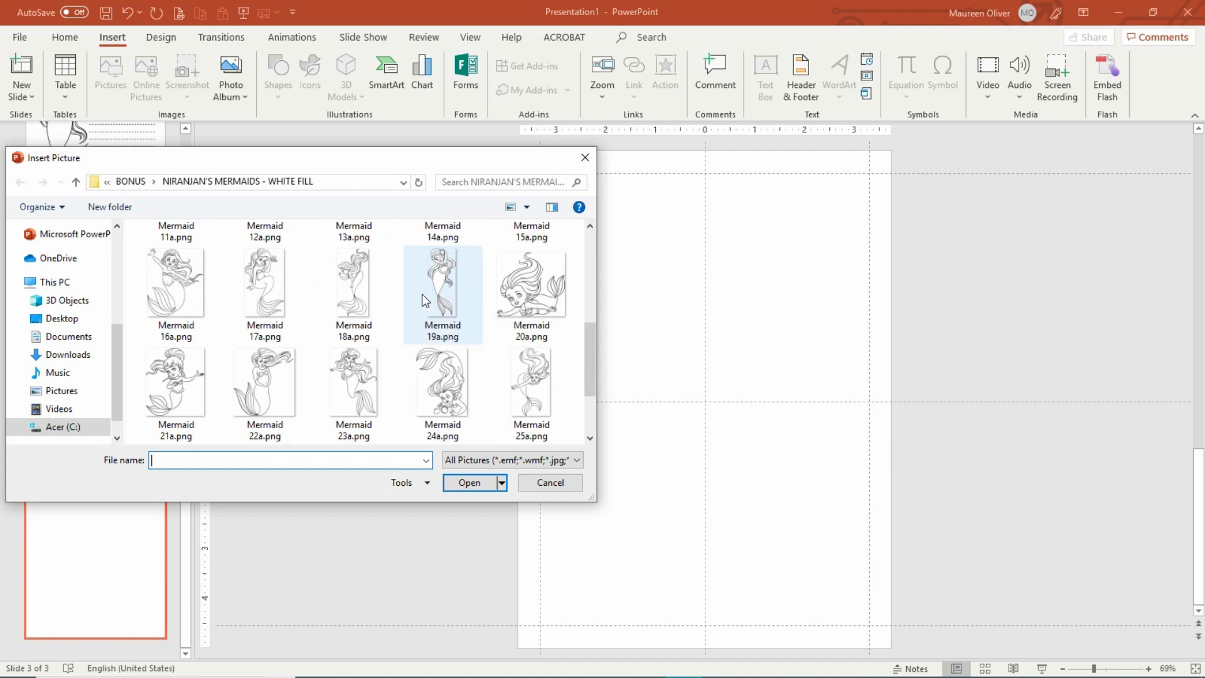
double_click(452, 392)
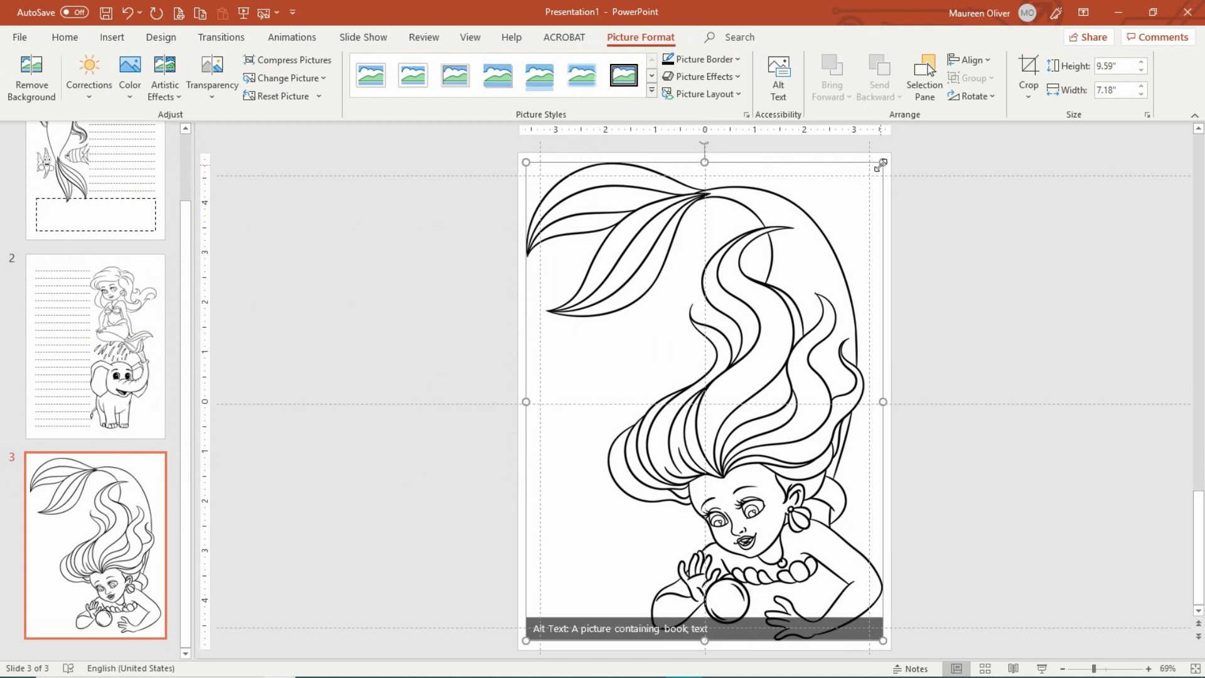
drag(881, 164, 774, 305)
drag(722, 377, 791, 263)
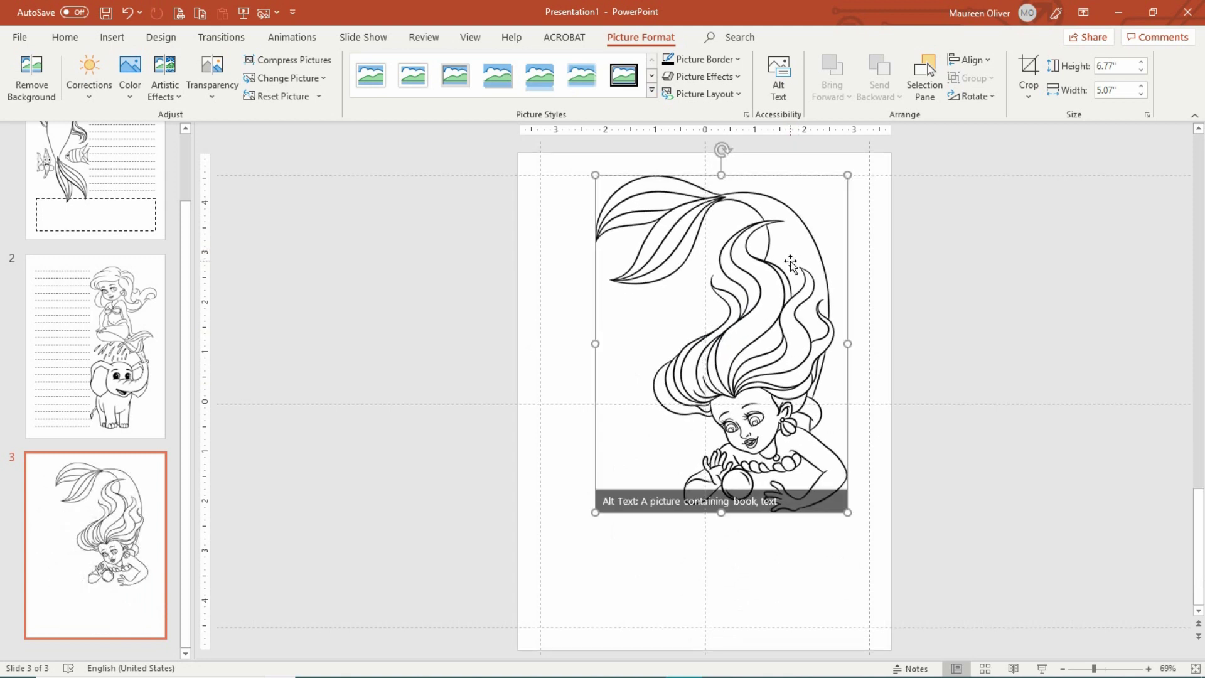
click(579, 436)
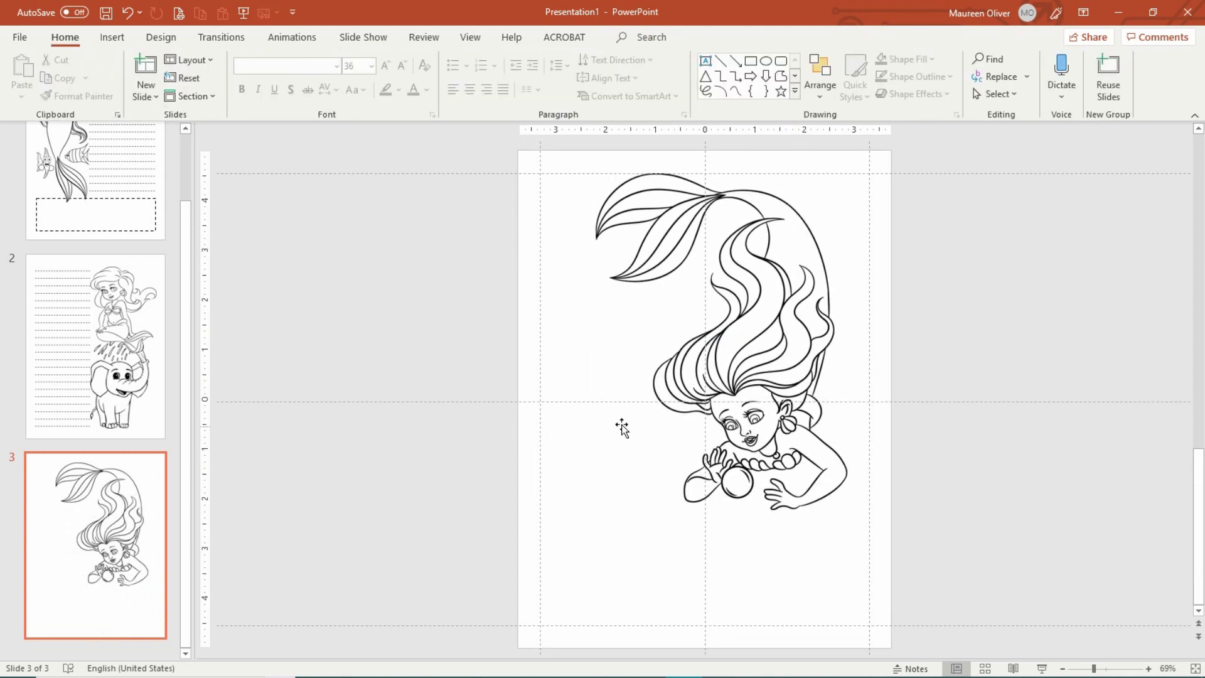
Step: Insert treasure.png from the BONUS folder onto slide 3
click(106, 36)
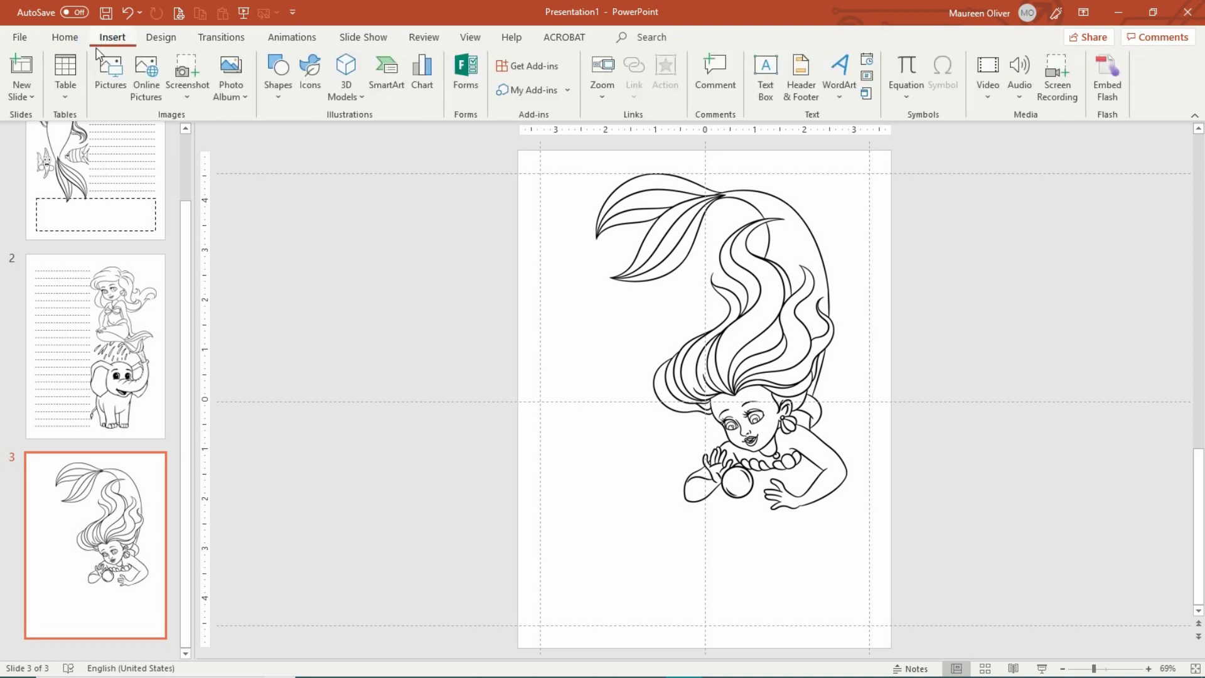
click(105, 70)
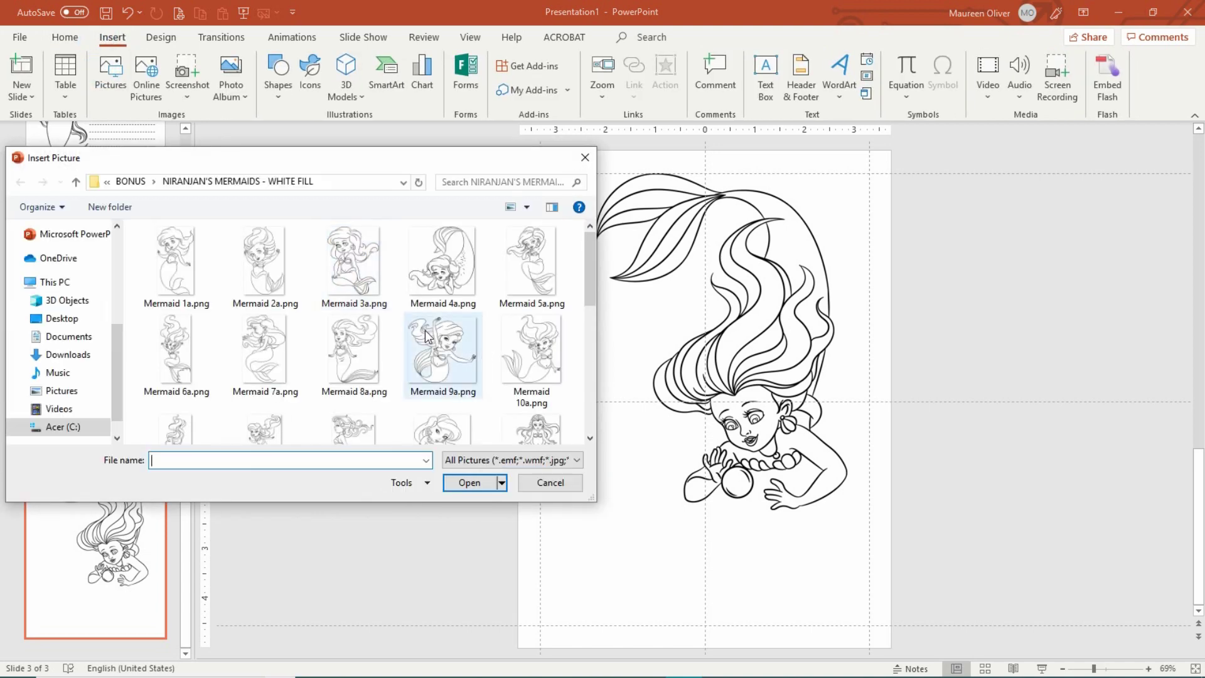
click(130, 181)
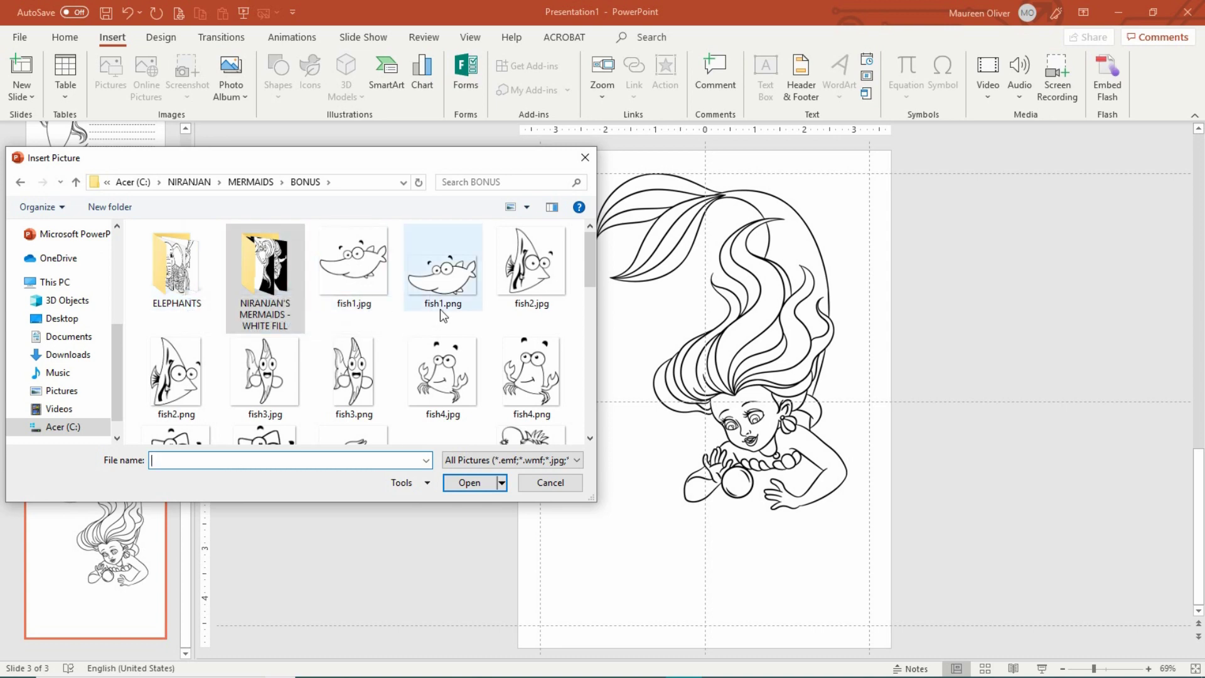
scroll(439, 308, down, 2)
scroll(444, 314, down, 6)
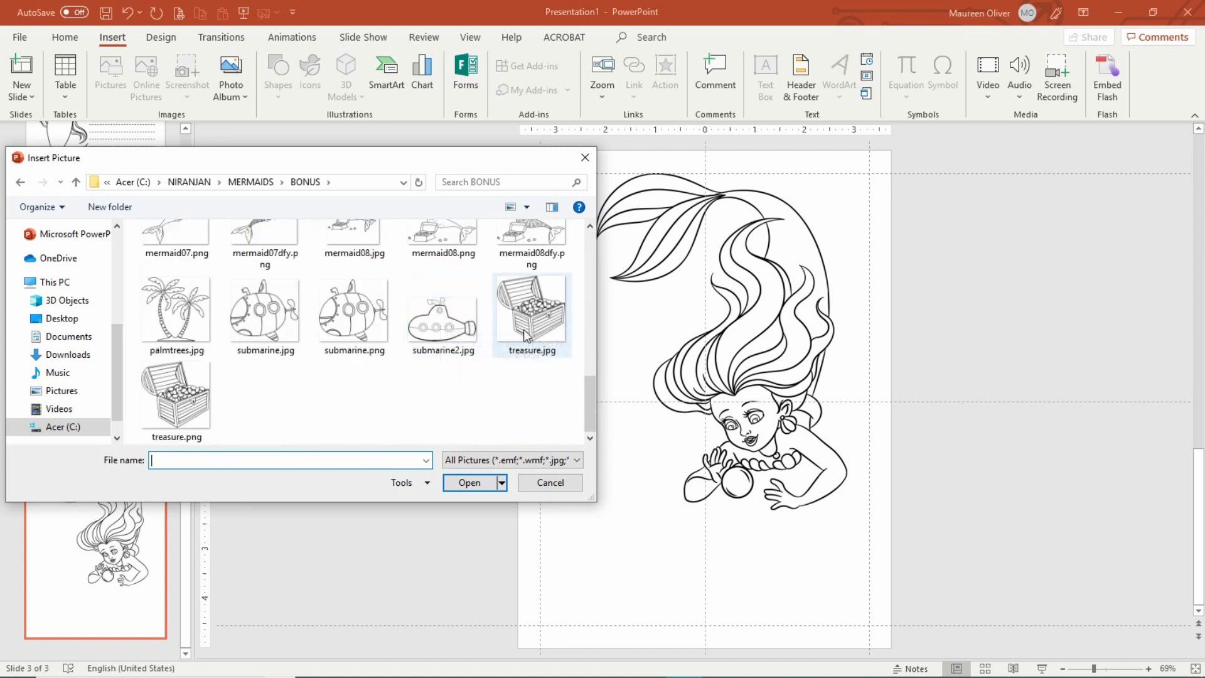
double_click(185, 392)
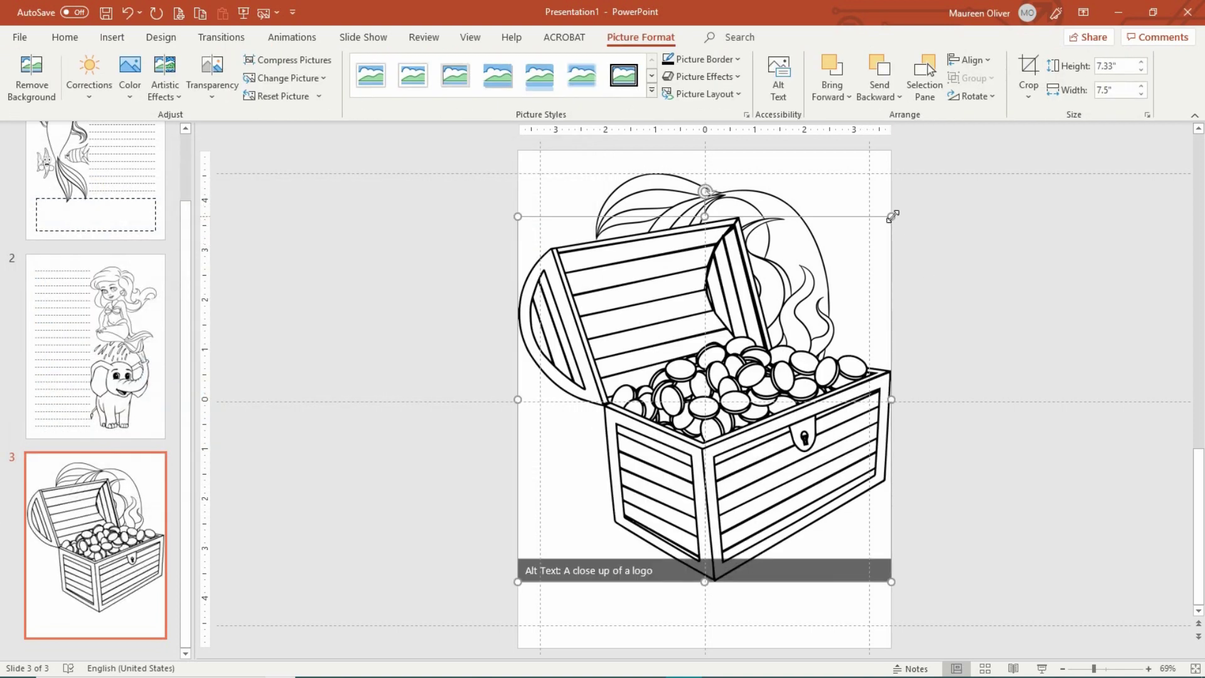
Step: Shrink the treasure chest to 4.28" × 4.38" and place it at the lower left
drag(890, 216, 752, 351)
drag(668, 531, 693, 572)
key(Up)
key(Up)
key(Up)
key(Up)
key(Up)
key(Up)
key(Up)
key(Up)
key(Up)
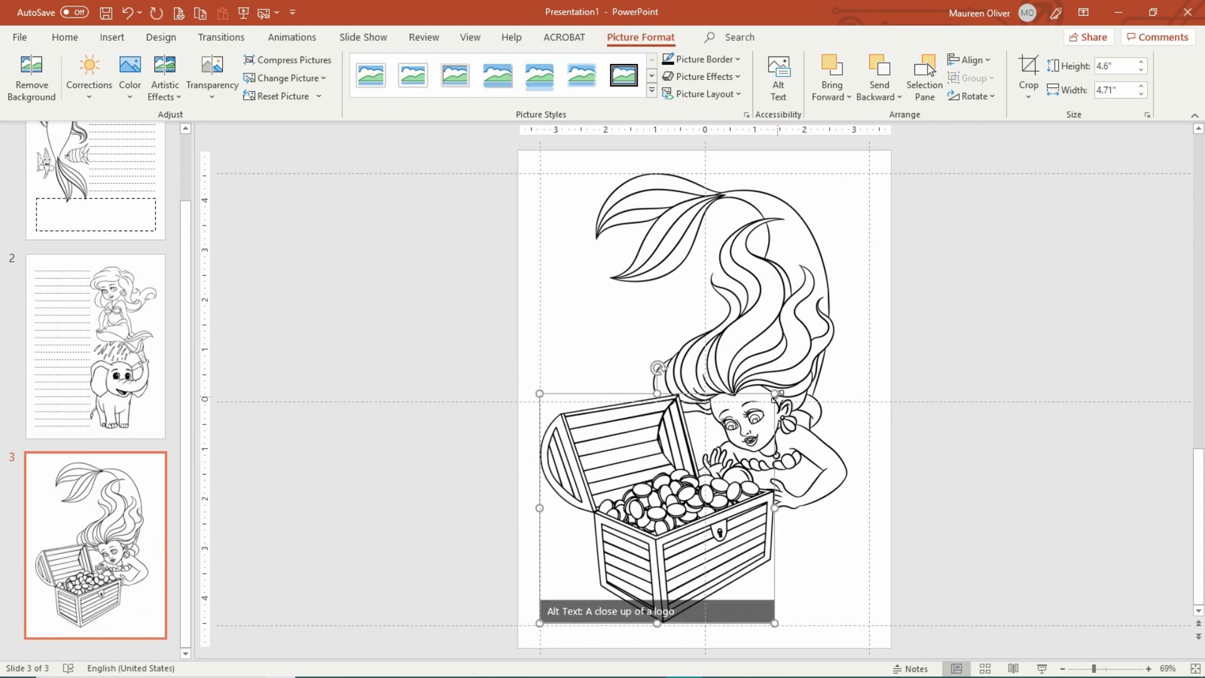
drag(786, 398, 757, 410)
key(ctrl+z)
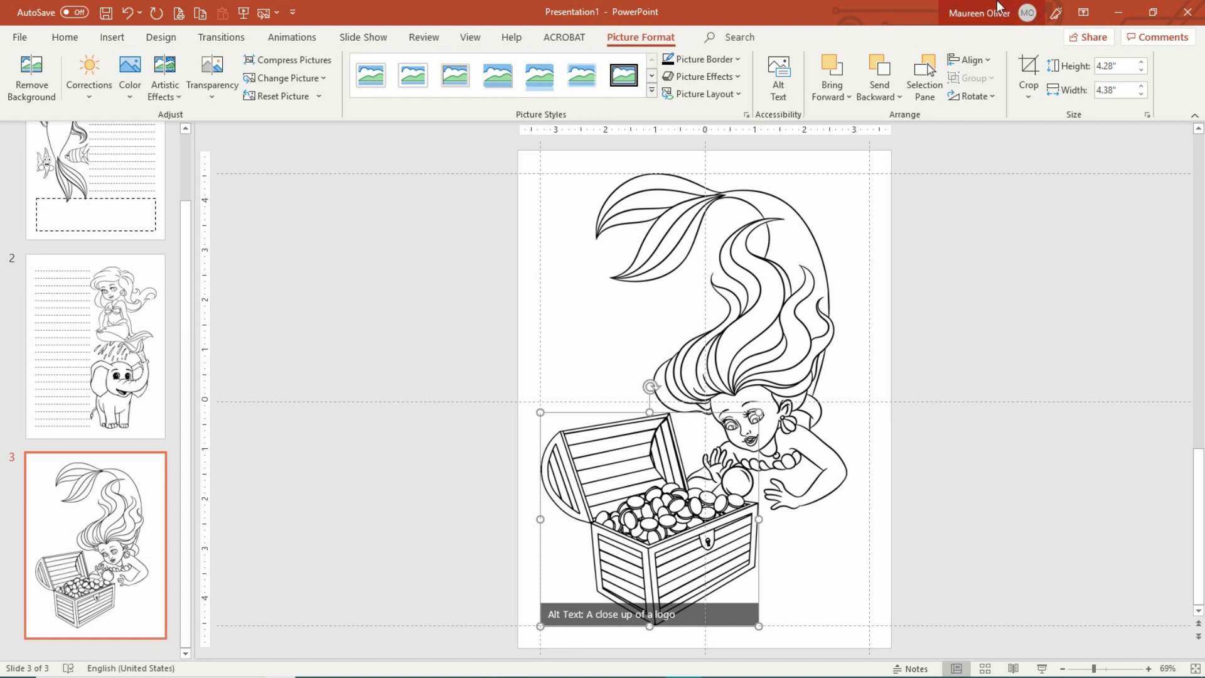
Step: Bring the Mermaid 24a picture to the front, over the treasure chest
click(748, 292)
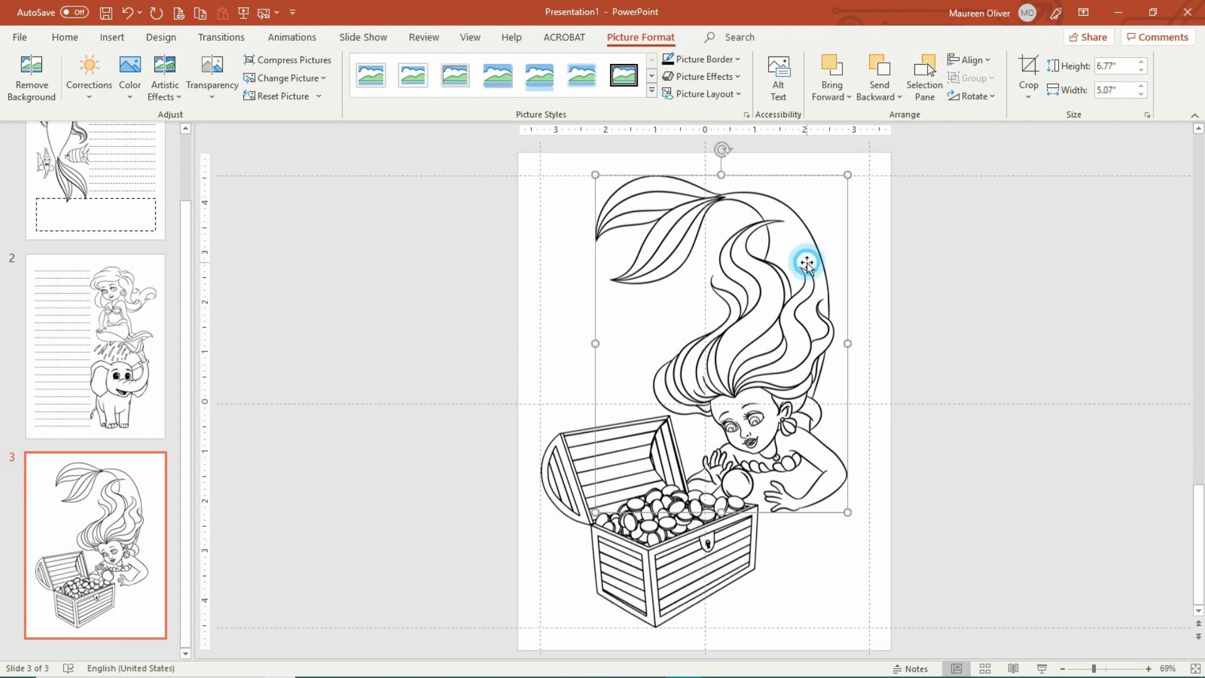
click(838, 95)
click(861, 134)
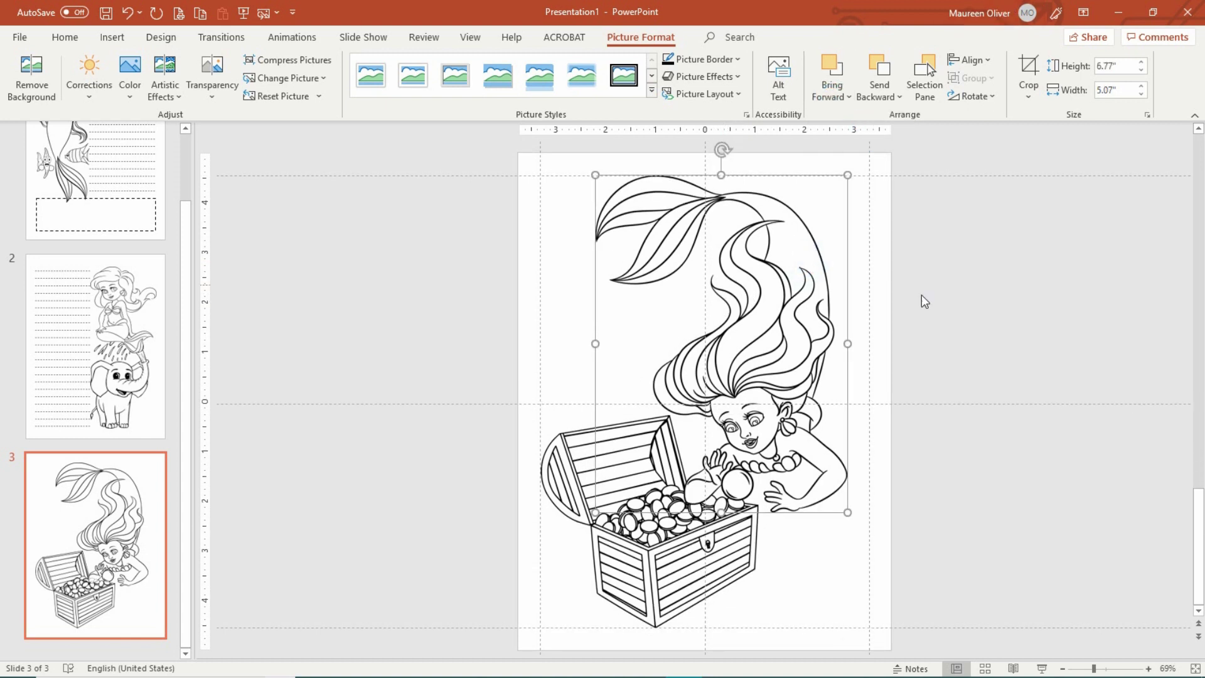
click(988, 336)
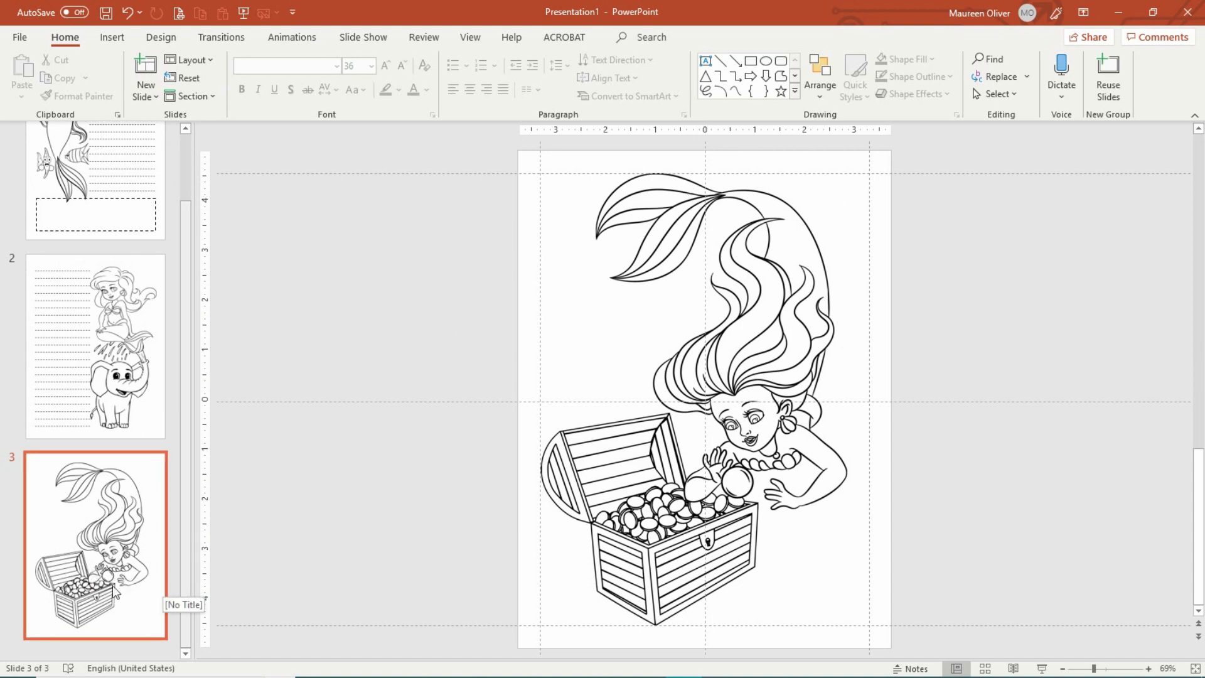
scroll(132, 237, up, 2)
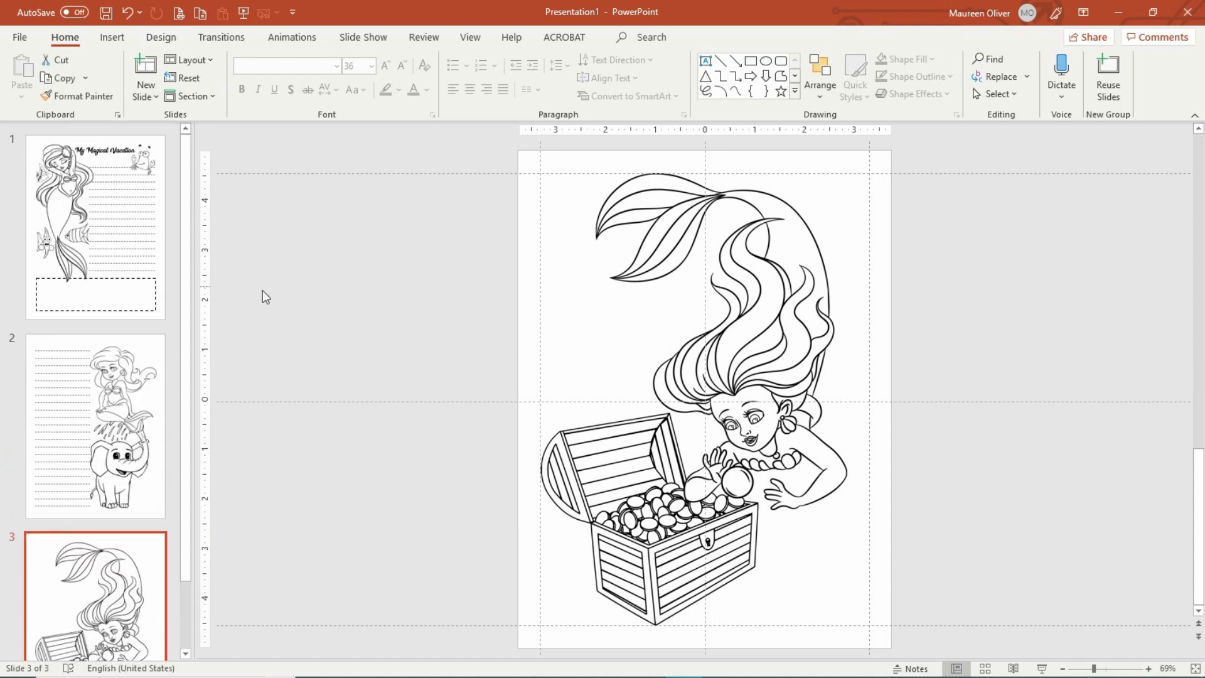
click(139, 204)
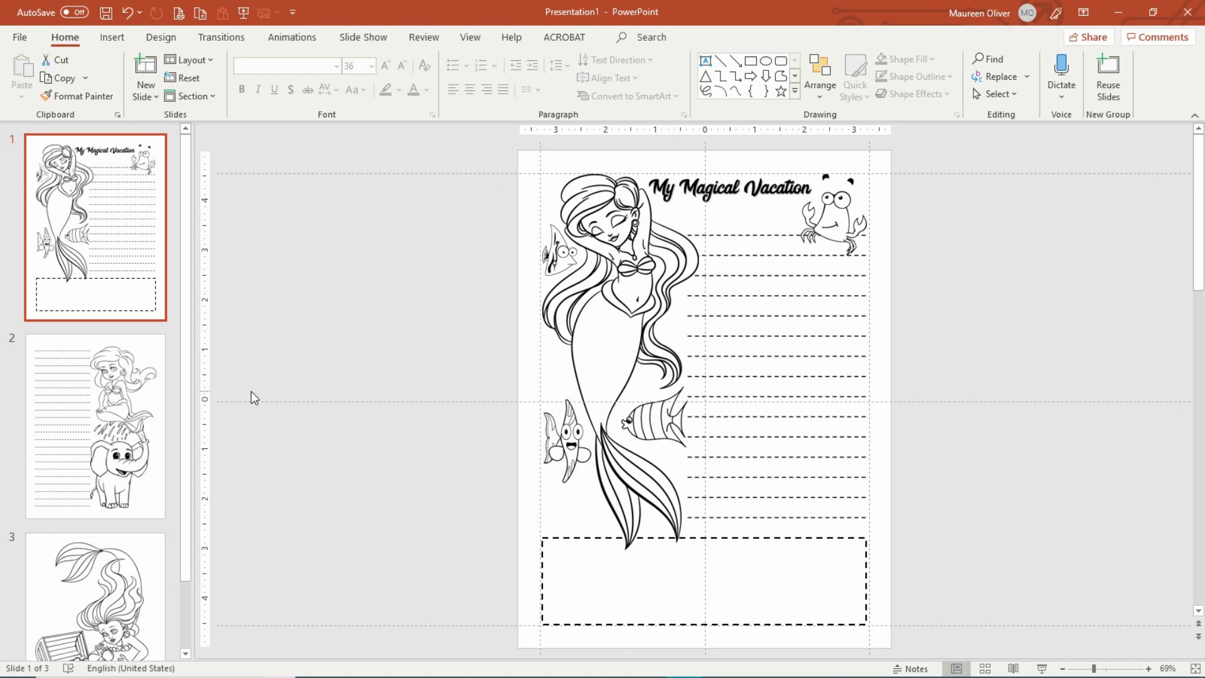
scroll(315, 357, down, 2)
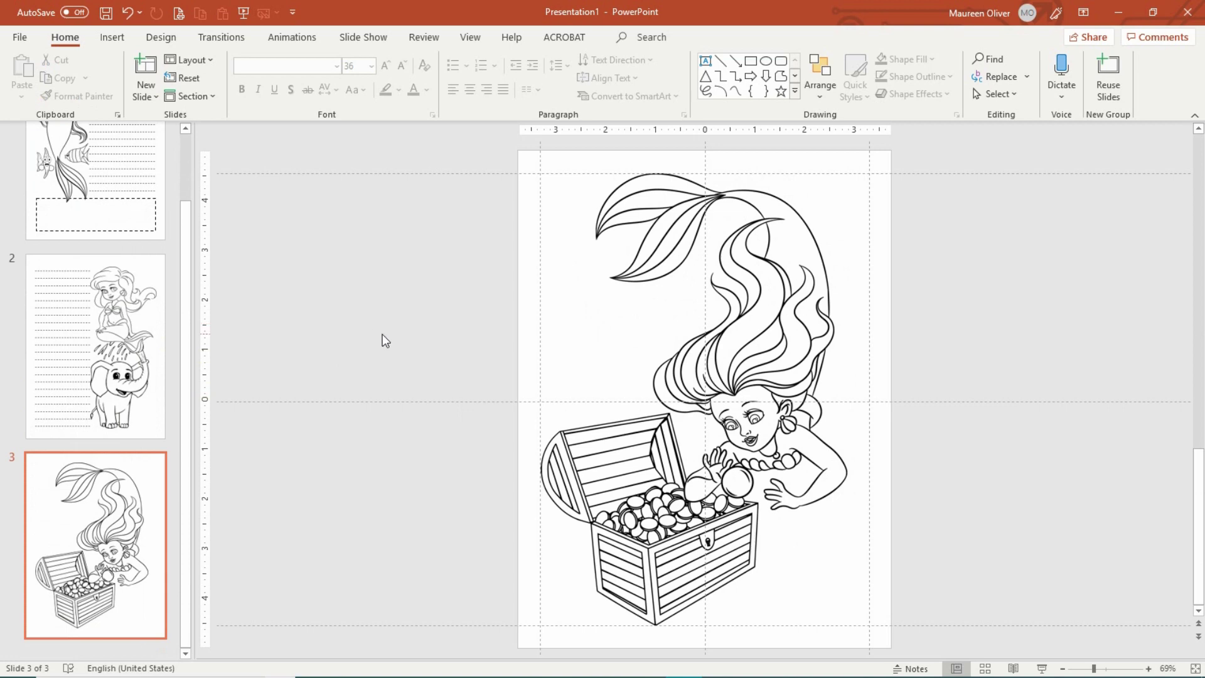
scroll(382, 335, up, 2)
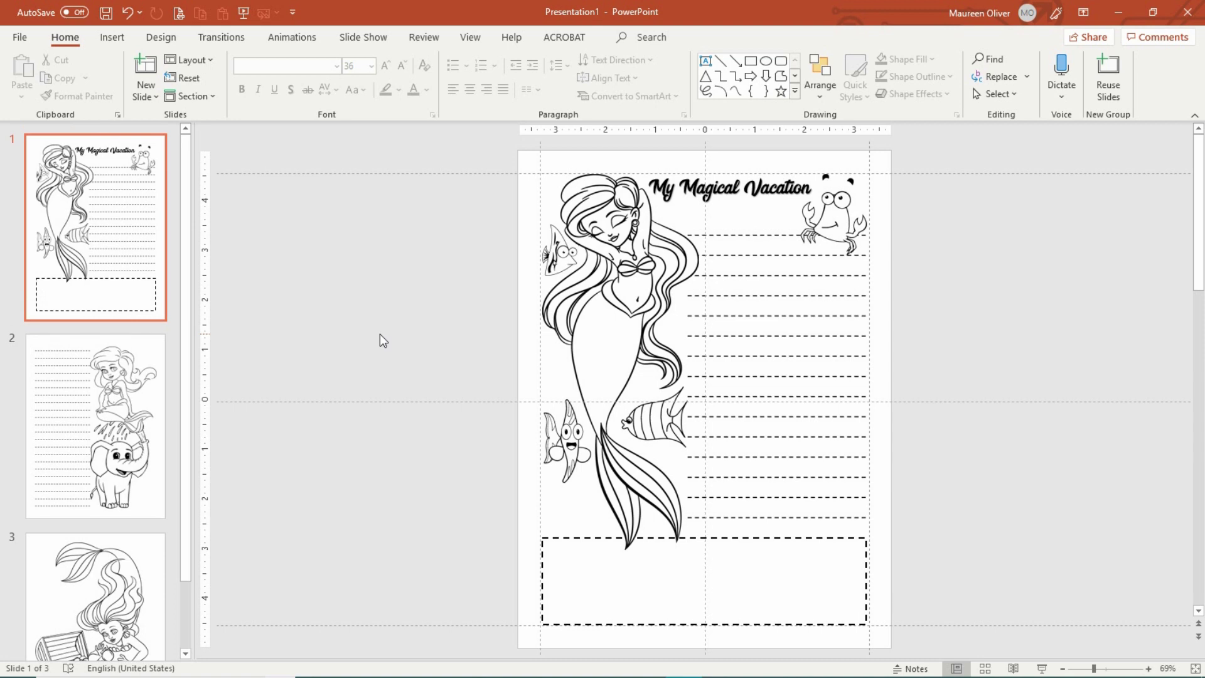
scroll(380, 335, down, 2)
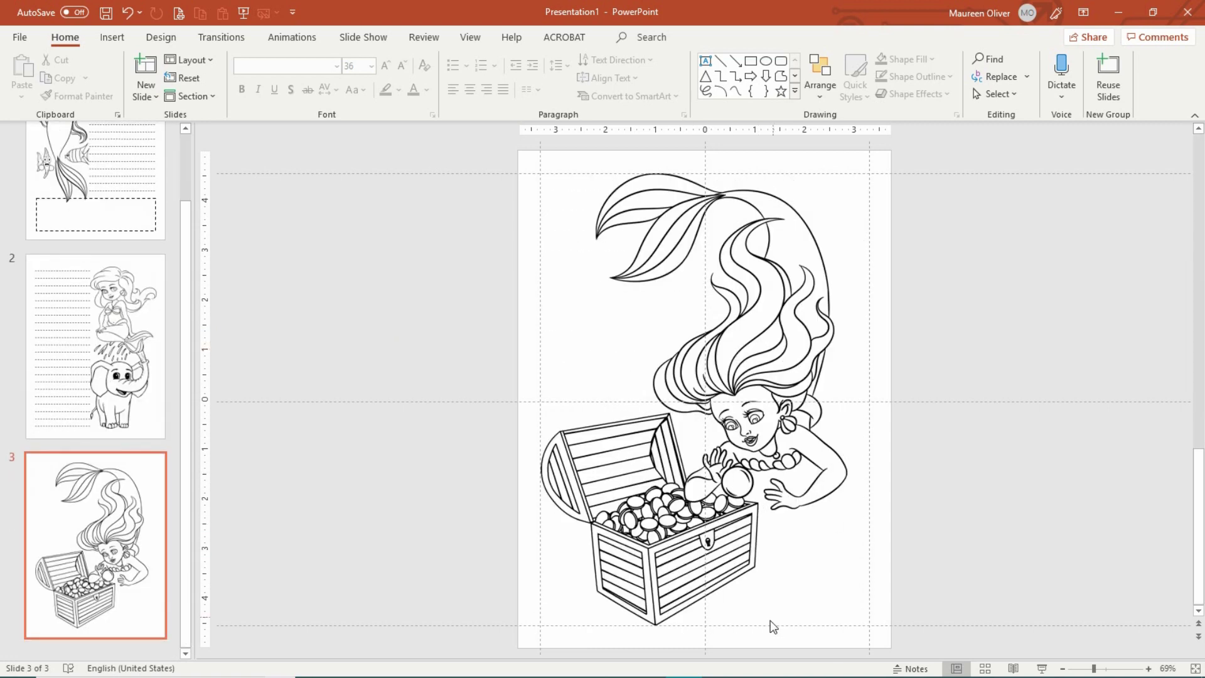
mouse_move(771, 673)
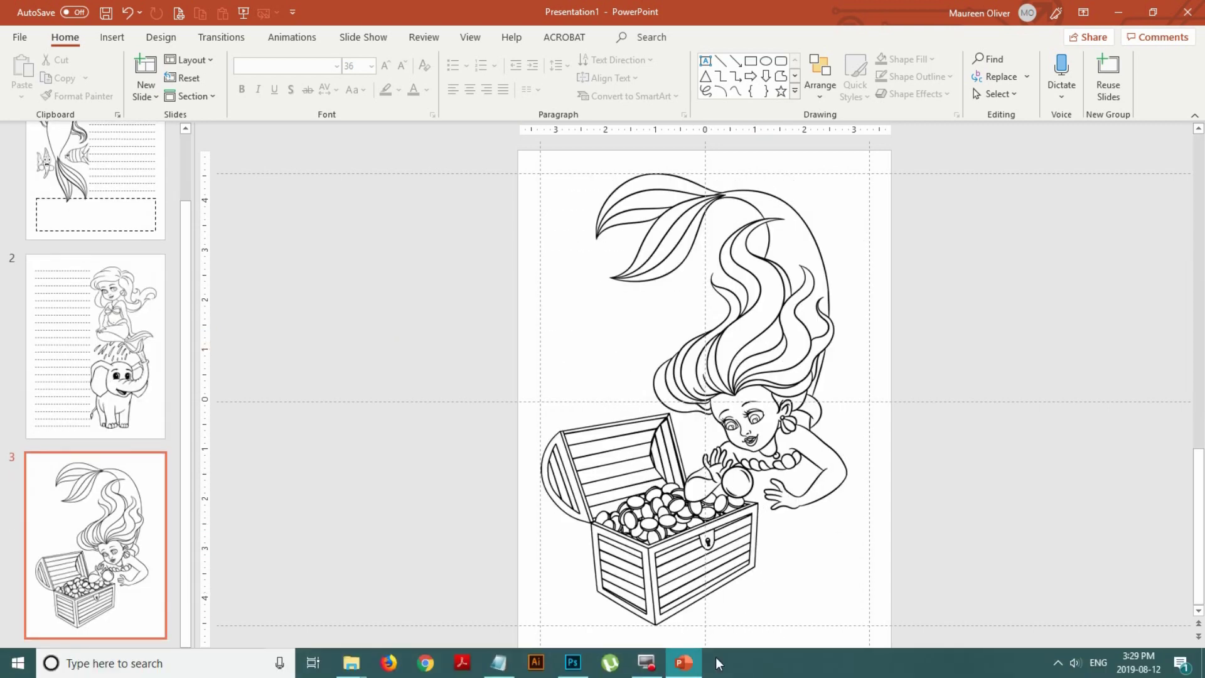